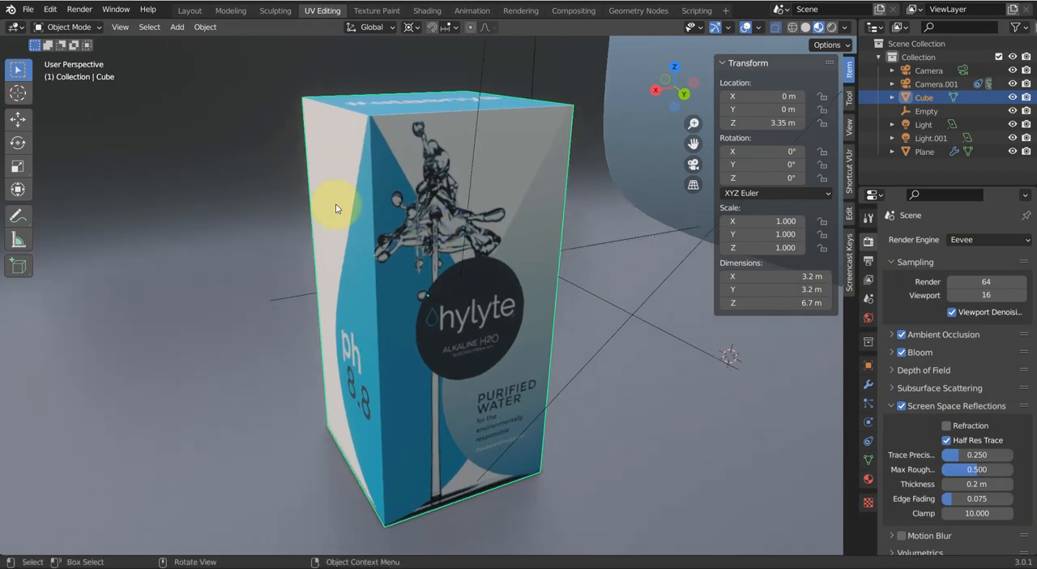
Inspect the finished water carton model from several angles to see its textured sides and top
{"action": "left_click", "coordinate": [335, 204]}
{"action": "scroll", "coordinate": [384, 240], "scroll_direction": "up", "scroll_amount": 2}
{"action": "scroll", "coordinate": [383, 240], "scroll_direction": "down", "scroll_amount": 2}
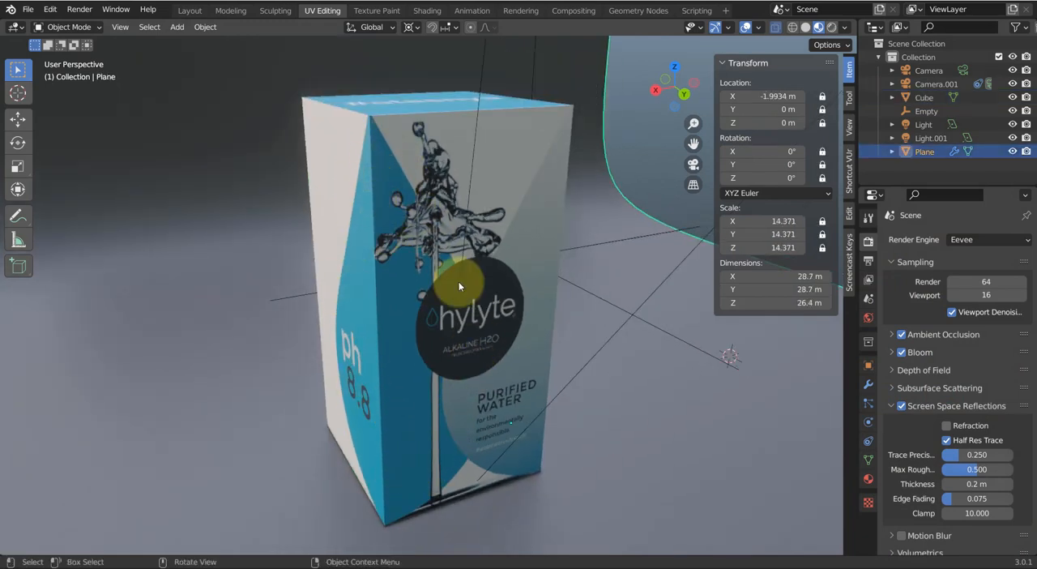
{"action": "middle_click_drag", "start_coordinate": [538, 254], "coordinate": [407, 267]}
{"action": "middle_click_drag", "start_coordinate": [434, 235], "coordinate": [318, 245]}
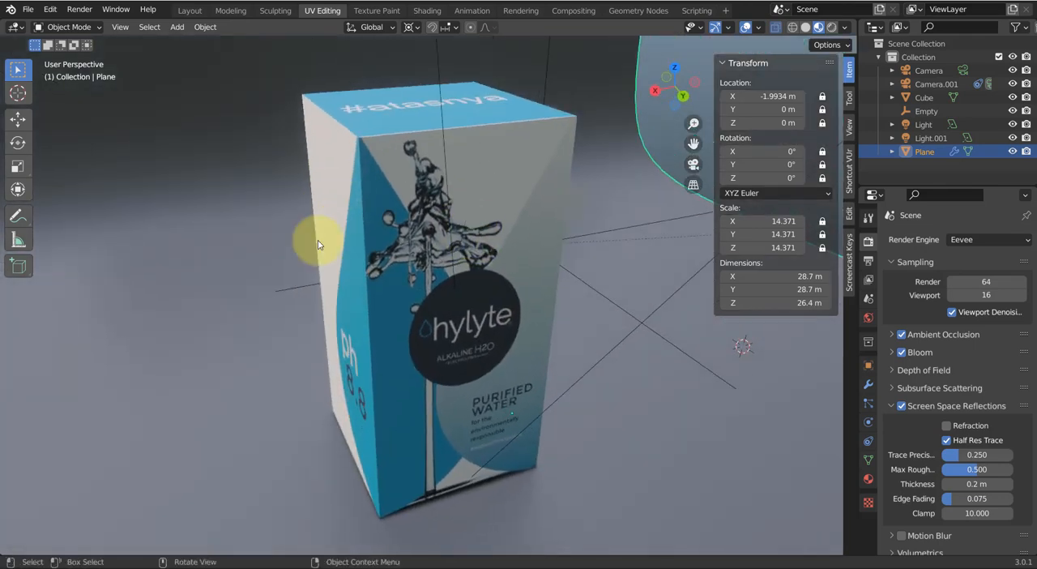
{"action": "middle_click_drag", "start_coordinate": [463, 243], "coordinate": [538, 252]}
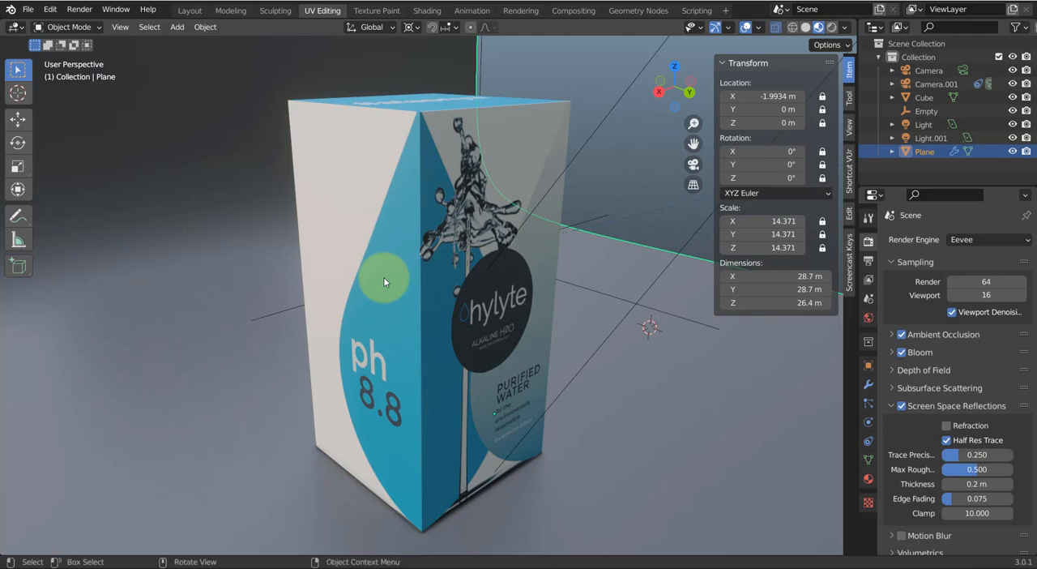
Switch to the image viewer and examine the rendered cover and the flat carton packaging design
{"action": "key", "text": "alt+Tab"}
{"action": "left_click", "coordinate": [395, 380]}
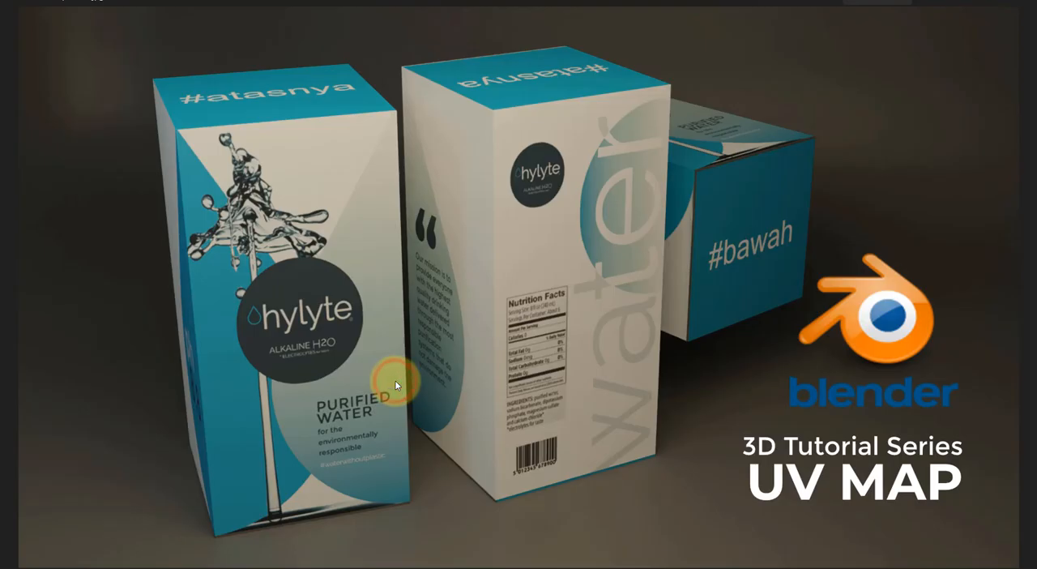
{"action": "key", "text": "Right"}
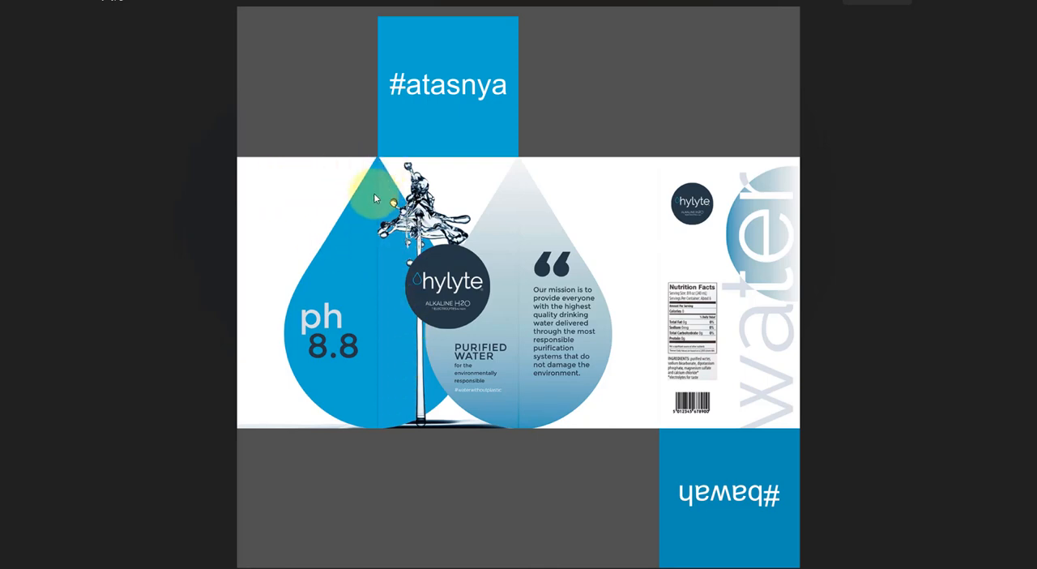
{"action": "scroll", "coordinate": [373, 195], "scroll_direction": "up", "scroll_amount": 1}
{"action": "scroll", "coordinate": [375, 200], "scroll_direction": "up", "scroll_amount": 1}
{"action": "scroll", "coordinate": [375, 201], "scroll_direction": "down", "scroll_amount": 1}
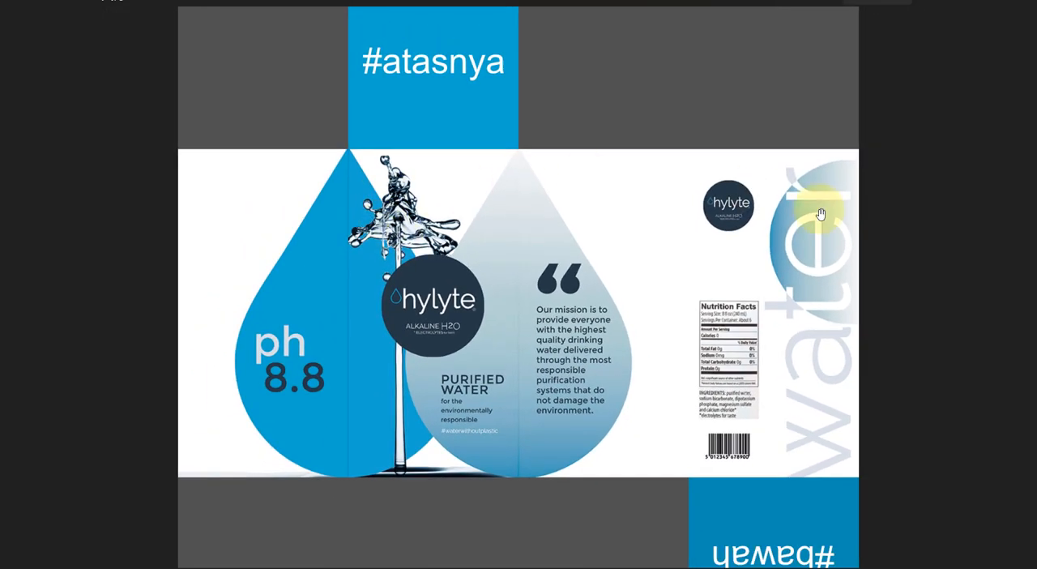
{"action": "scroll", "coordinate": [540, 311], "scroll_direction": "down", "scroll_amount": 1}
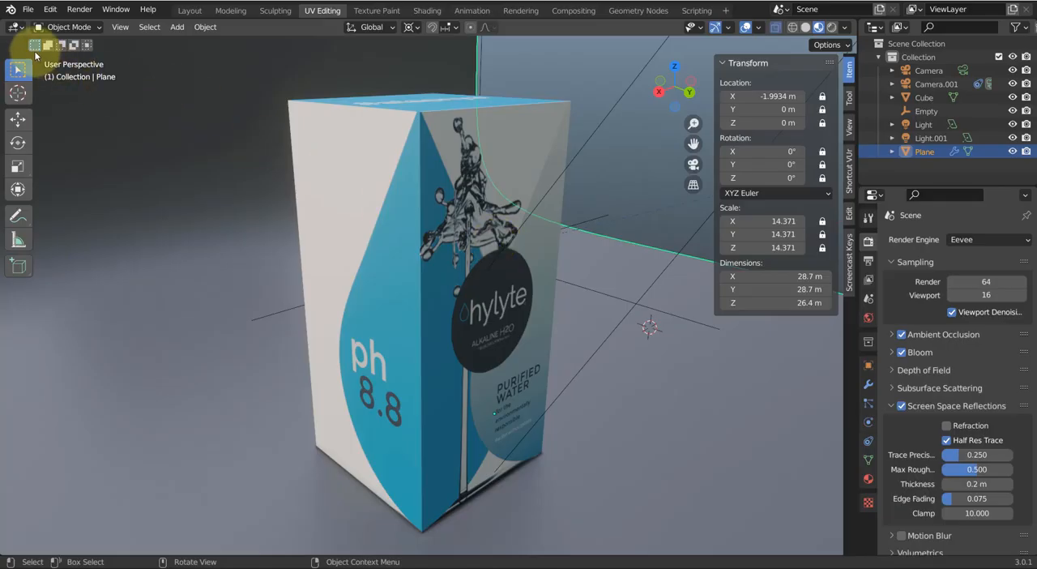
Return to Blender and start a new General file without saving the changes to UV Map.blend
{"action": "left_click", "coordinate": [29, 9]}
{"action": "mouse_move", "coordinate": [46, 25]}
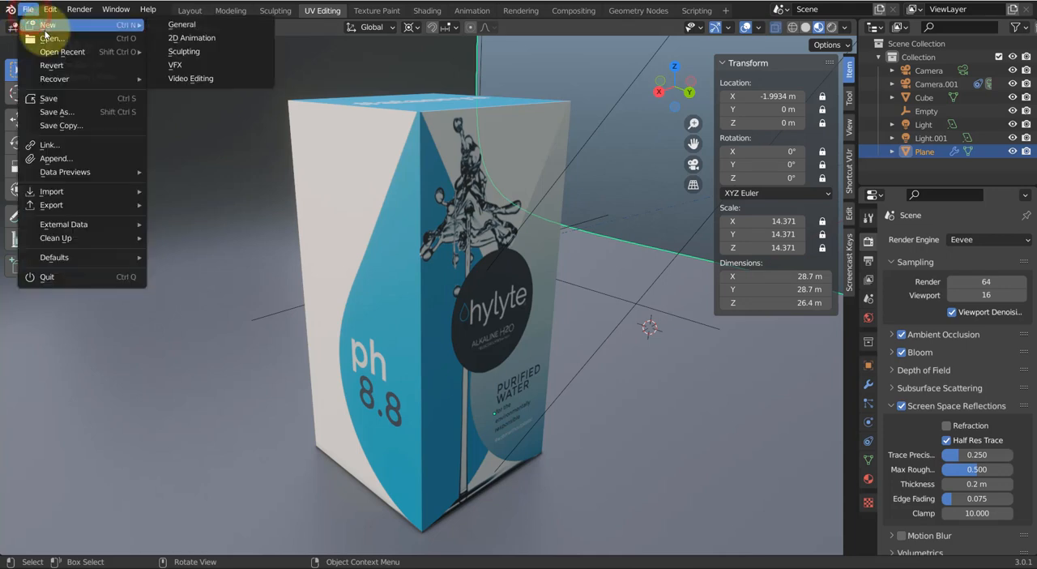
{"action": "left_click", "coordinate": [187, 27]}
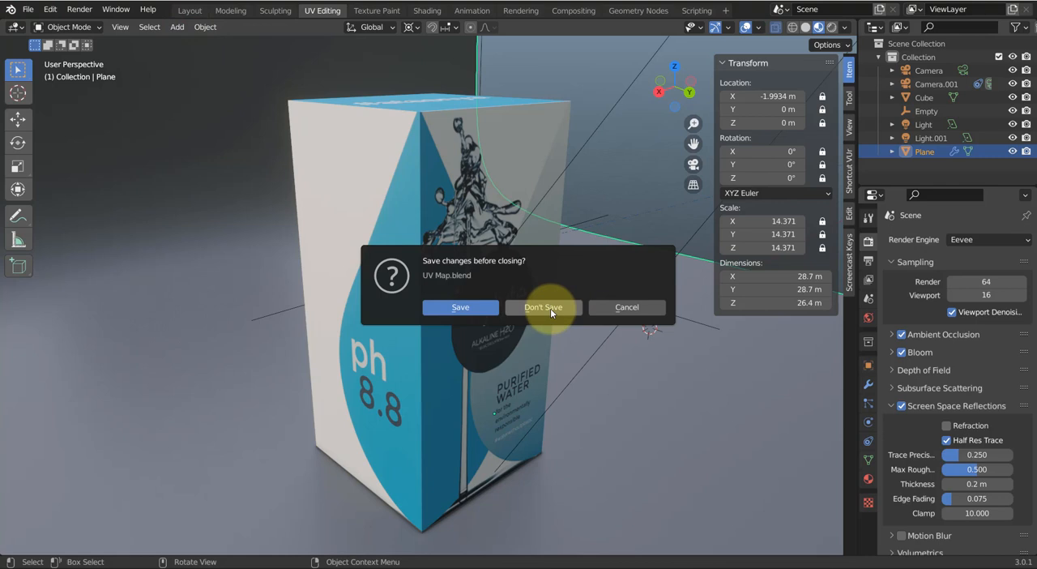
{"action": "left_click", "coordinate": [550, 308]}
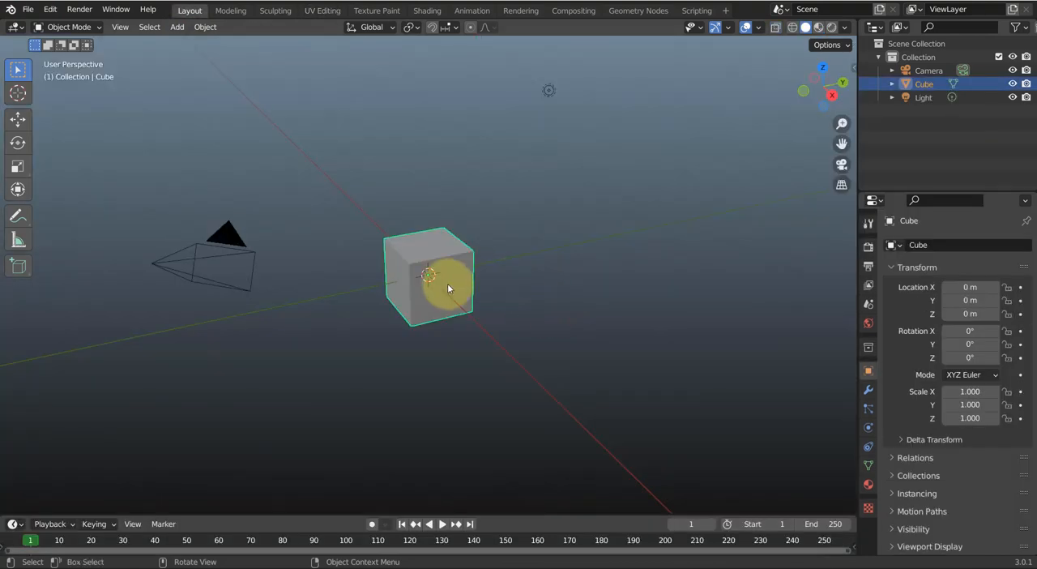
Set the default cube's dimensions to 3.2 m in X, 3.2 m in Y and 6.7 m in Z
{"action": "left_click", "coordinate": [448, 283]}
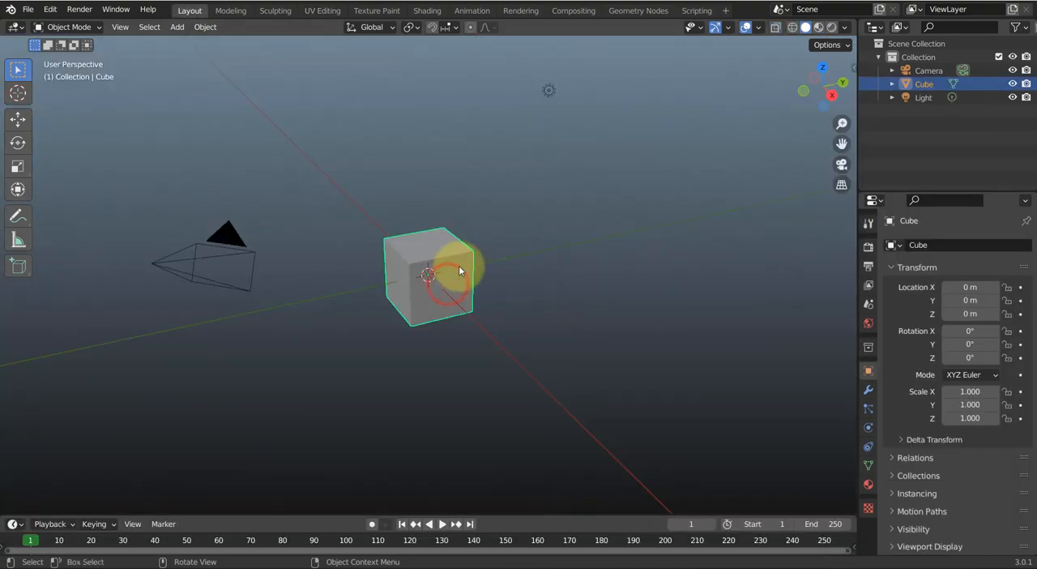
{"action": "key", "text": "n"}
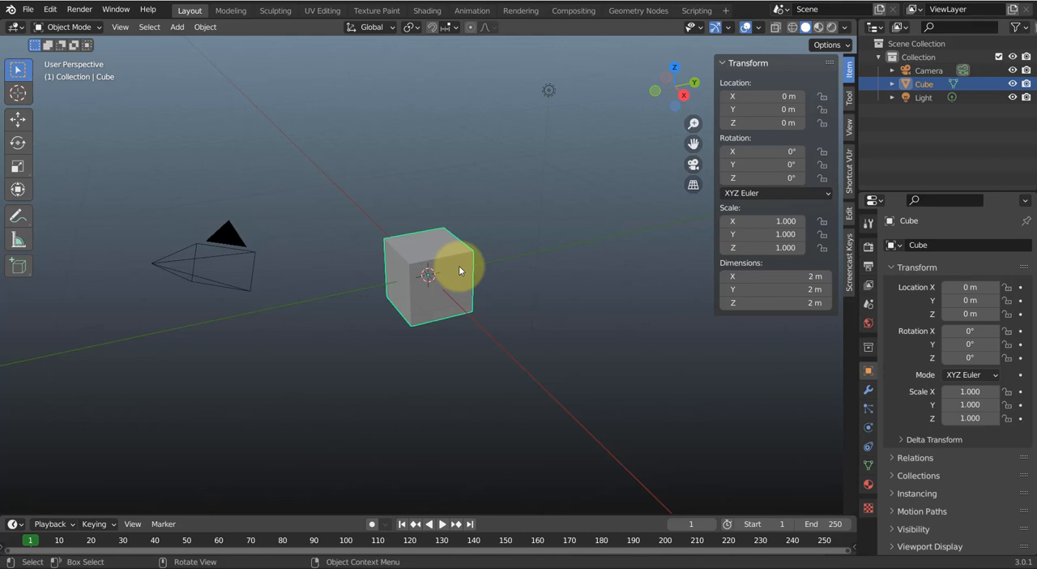
{"action": "left_click", "coordinate": [795, 276]}
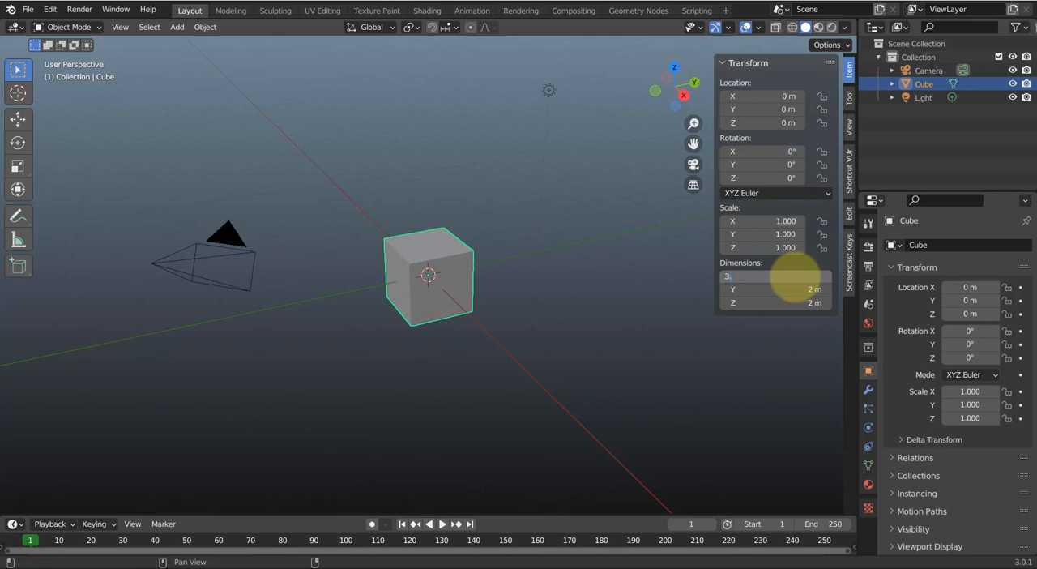
{"action": "type", "text": "3.2"}
{"action": "key", "text": "Tab"}
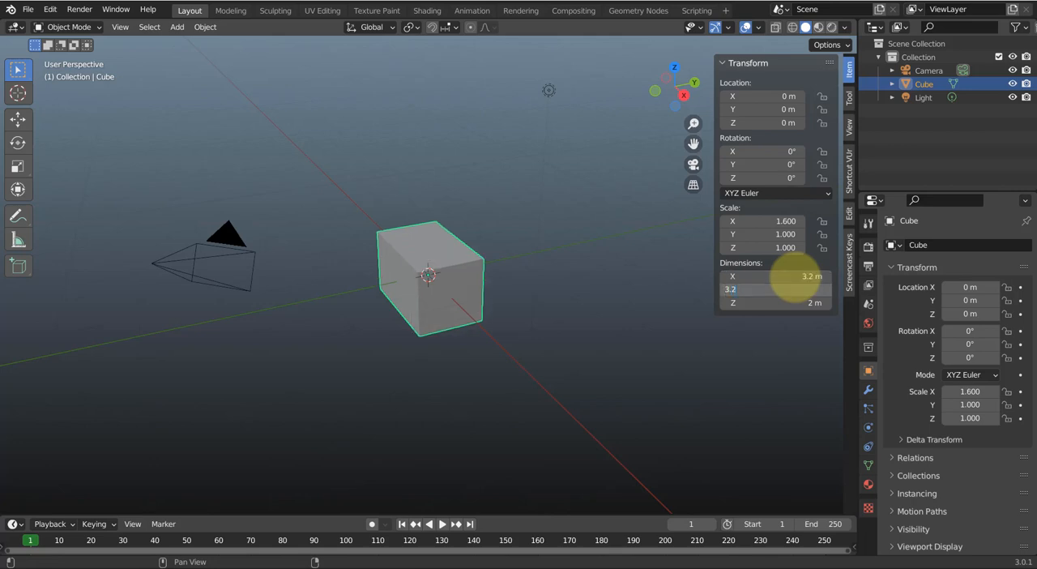
{"action": "type", "text": "3.2"}
{"action": "key", "text": "Tab"}
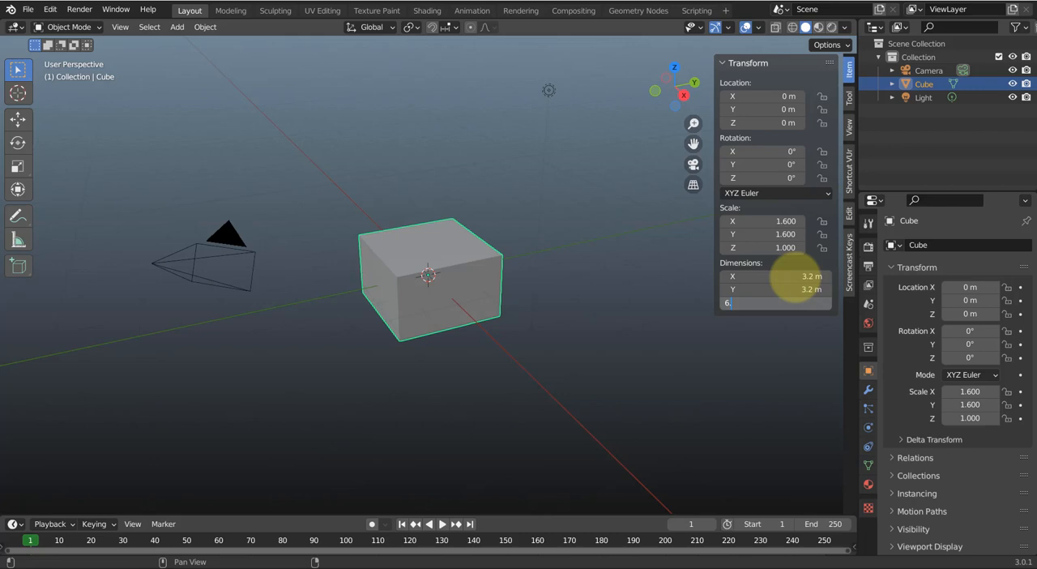
{"action": "key", "text": "Return"}
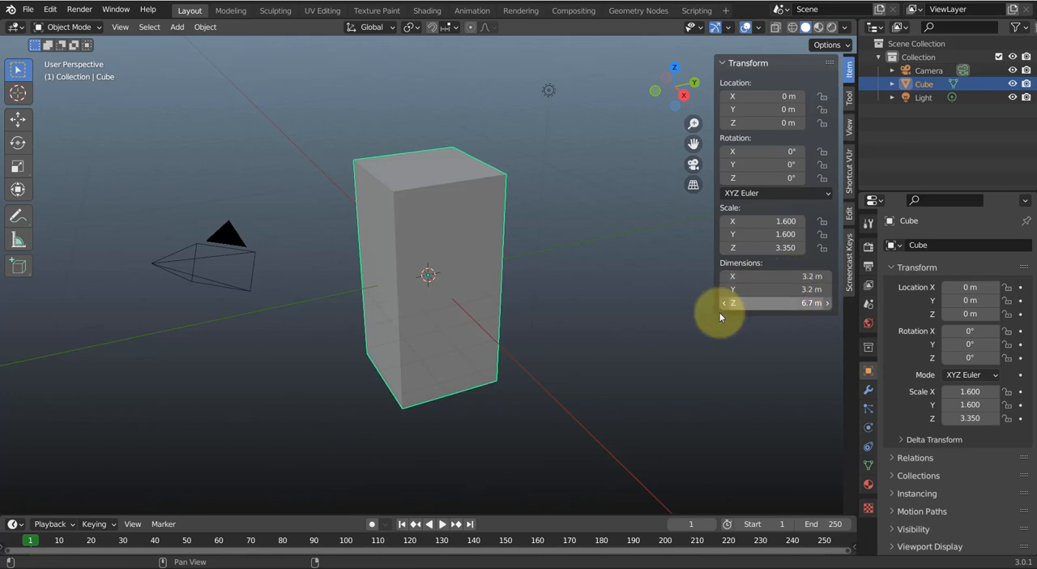
Raise the box onto the ground plane by setting its Z location to 3.35 m
{"action": "middle_click_drag", "start_coordinate": [415, 376], "coordinate": [446, 334]}
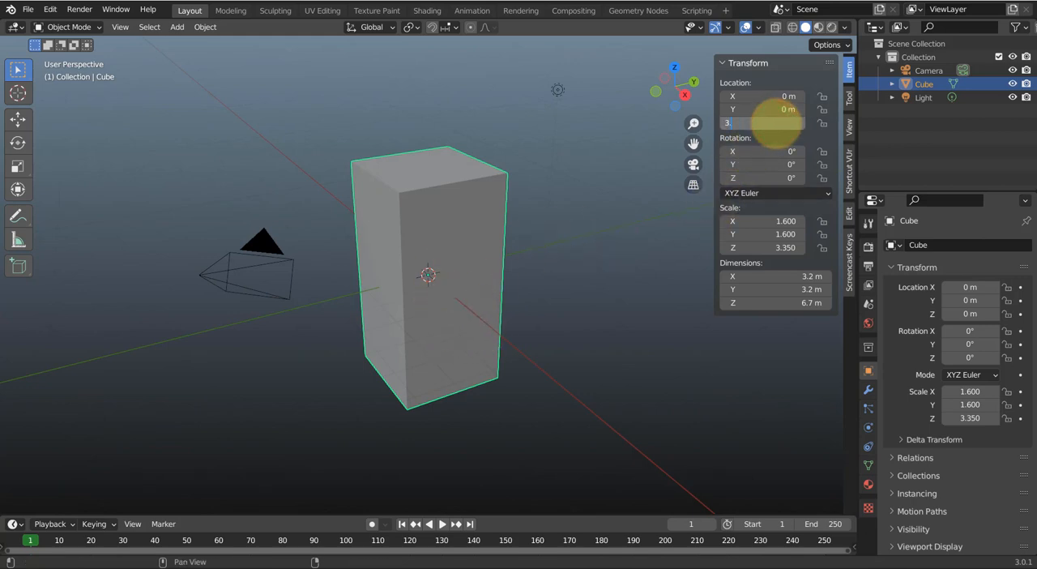
{"action": "key", "text": "Return"}
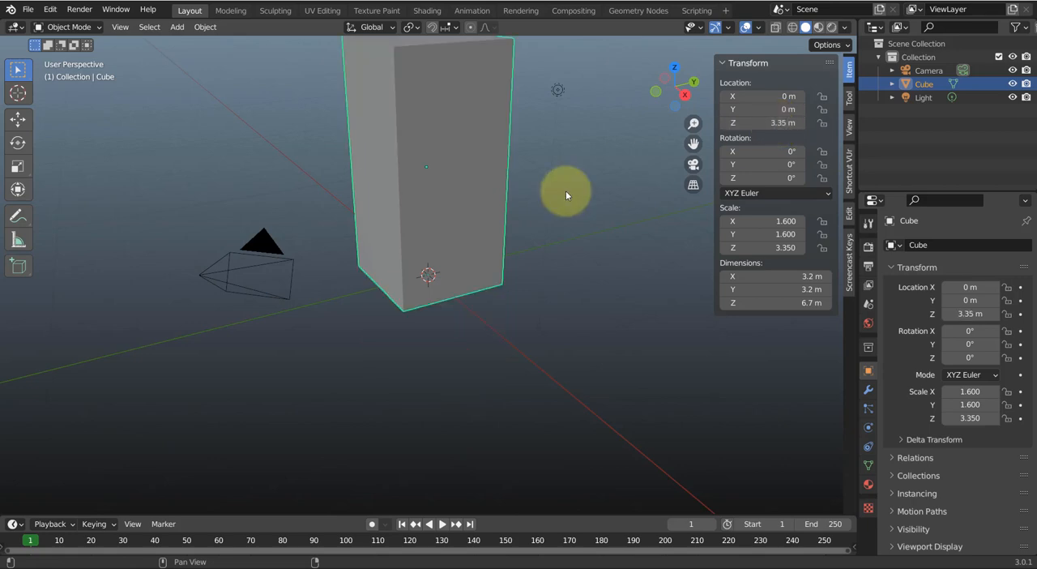
{"action": "middle_click_drag", "start_coordinate": [481, 259], "coordinate": [504, 298]}
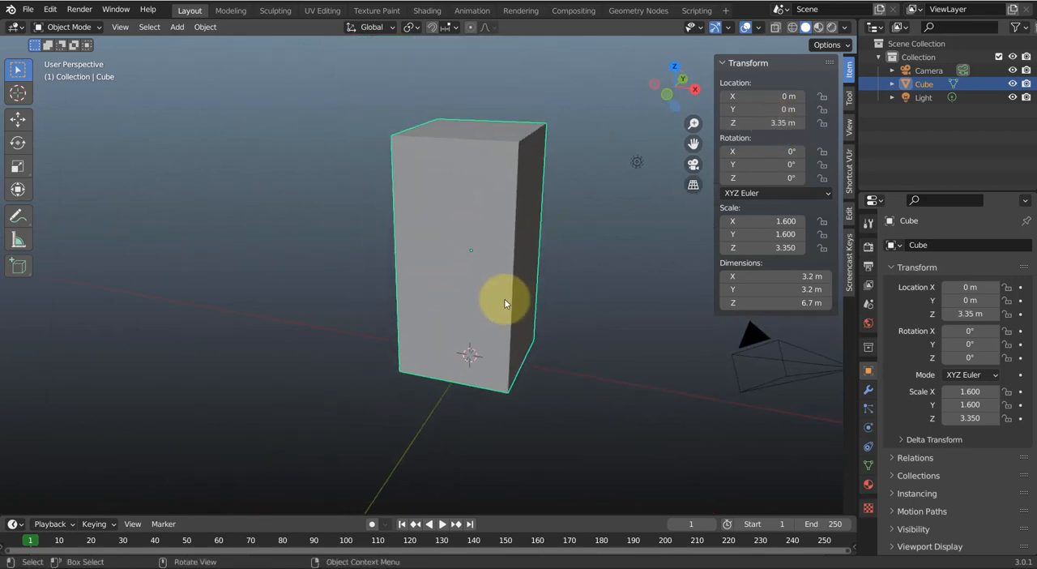
Add an Image Texture to the Base Color of the box's node-based material
{"action": "left_click", "coordinate": [869, 484]}
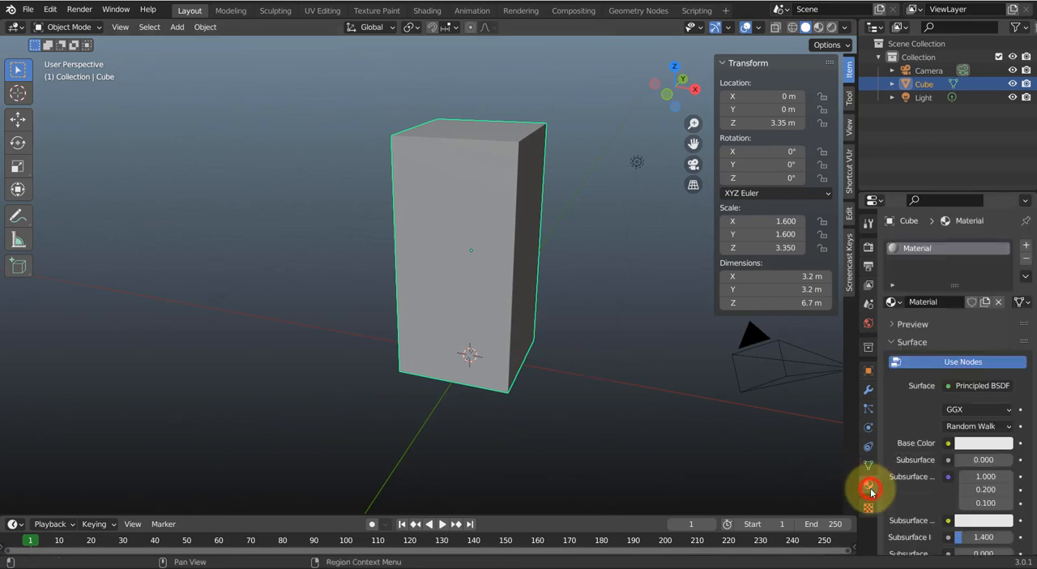
{"action": "left_click", "coordinate": [946, 363]}
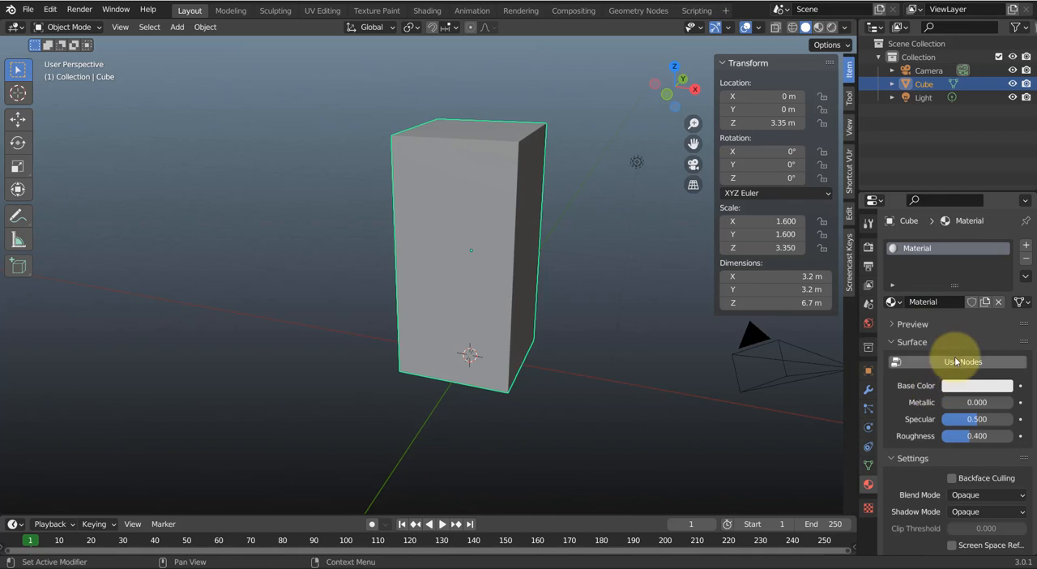
{"action": "left_click", "coordinate": [956, 363]}
{"action": "left_click", "coordinate": [947, 443]}
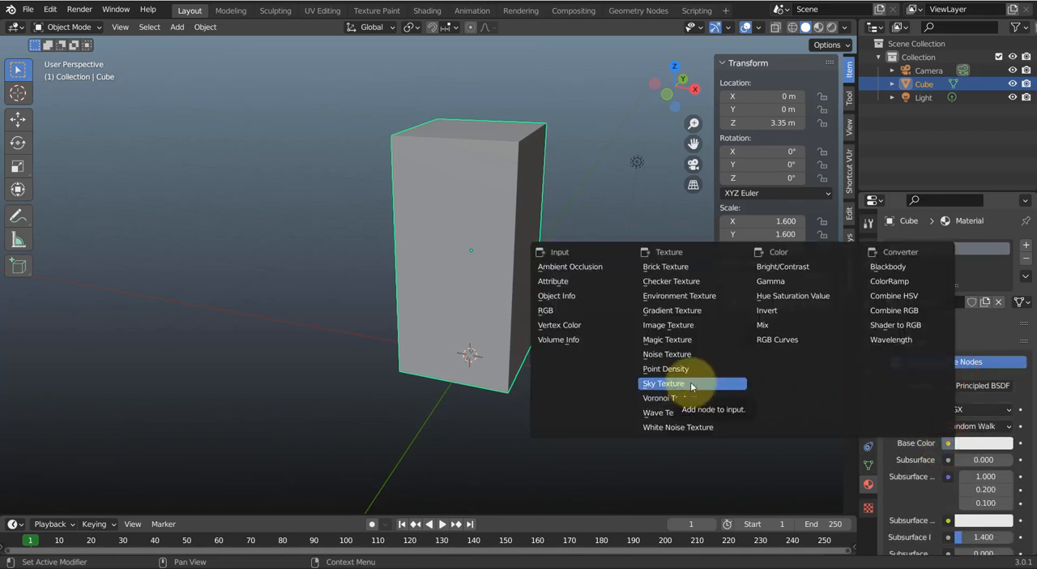
{"action": "left_click", "coordinate": [683, 325]}
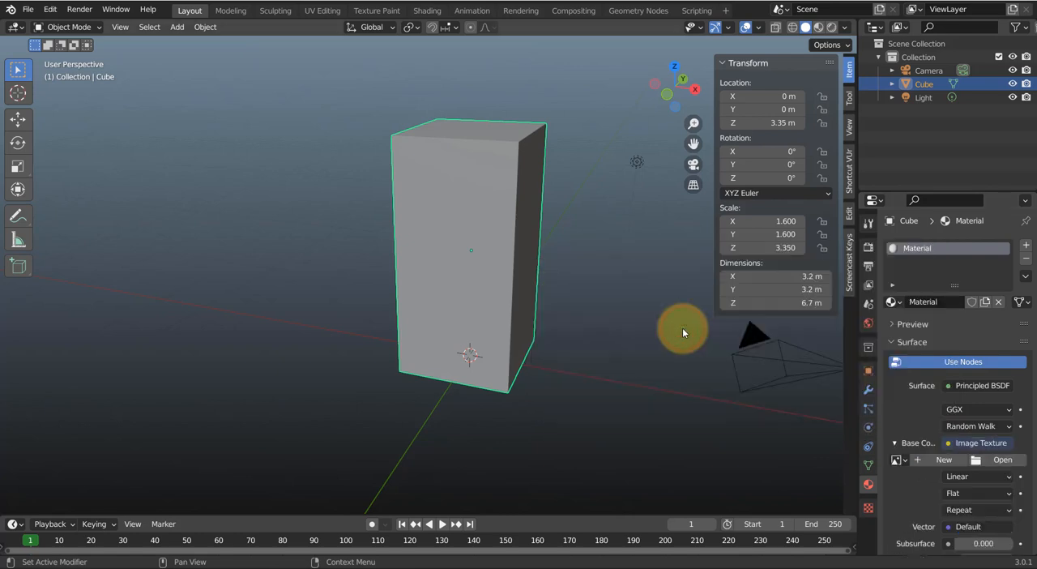
Load Desain Kemasannya.jpg from the UV MAP folder inside # Bahan as the base colour image
{"action": "left_click", "coordinate": [1003, 460]}
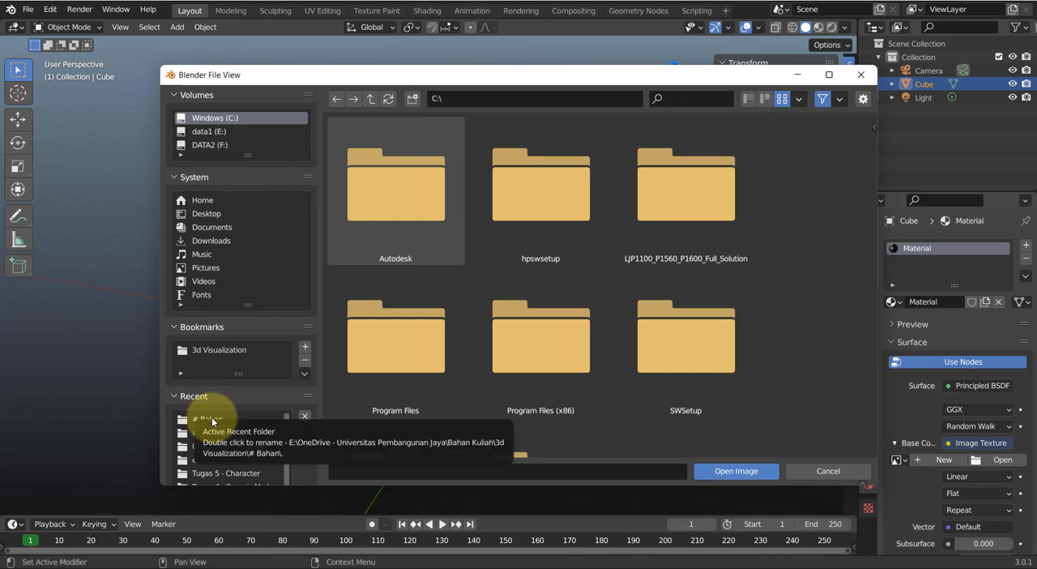
{"action": "left_click", "coordinate": [212, 420]}
{"action": "left_click", "coordinate": [430, 209]}
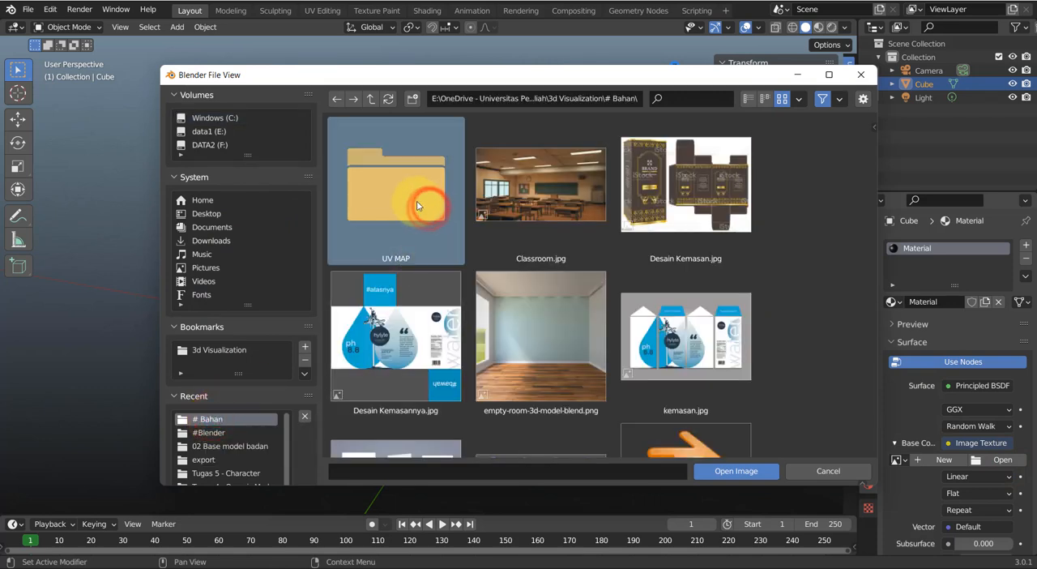
{"action": "double_click", "coordinate": [430, 209]}
{"action": "left_click", "coordinate": [402, 190]}
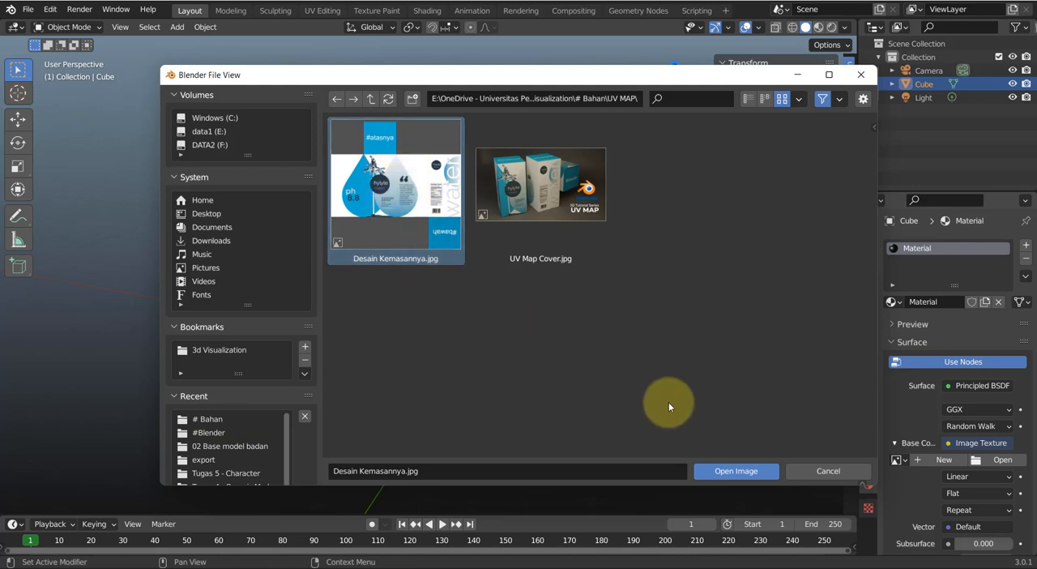
{"action": "left_click", "coordinate": [747, 475]}
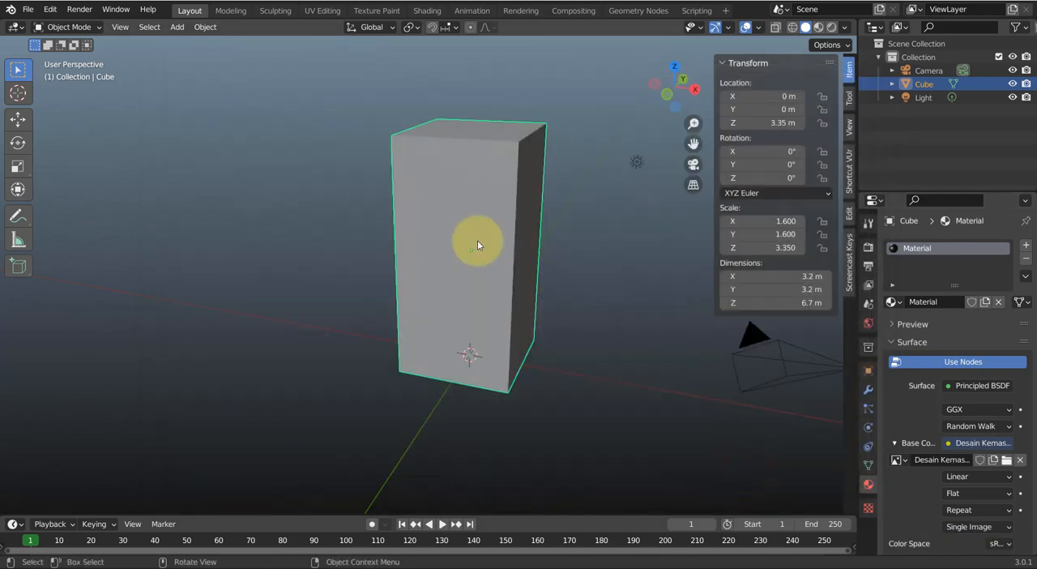
Change the viewport shading to Material Preview and check how the texture falls on the box
{"action": "key", "text": "z"}
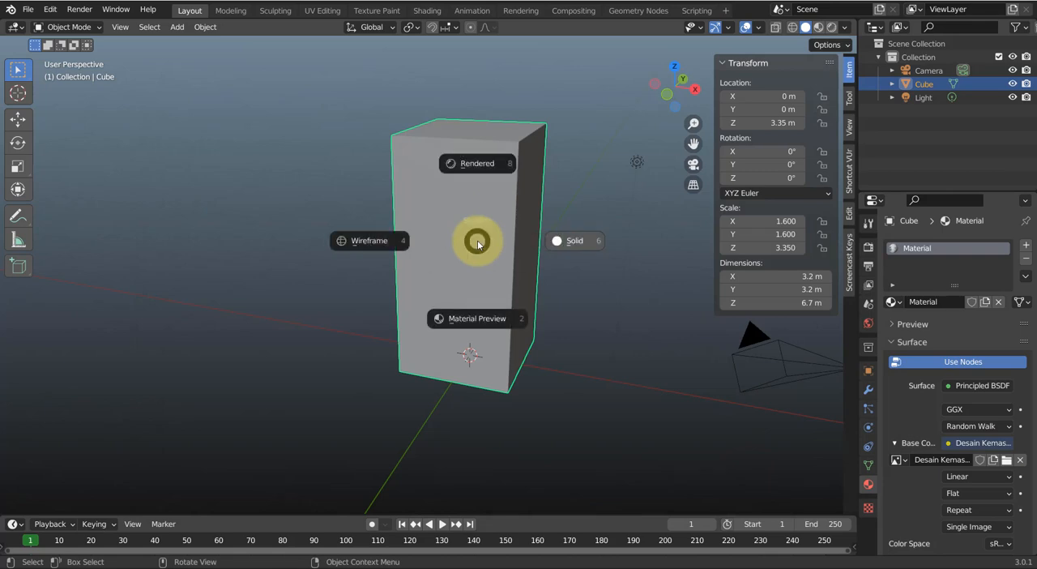
{"action": "left_click", "coordinate": [484, 324]}
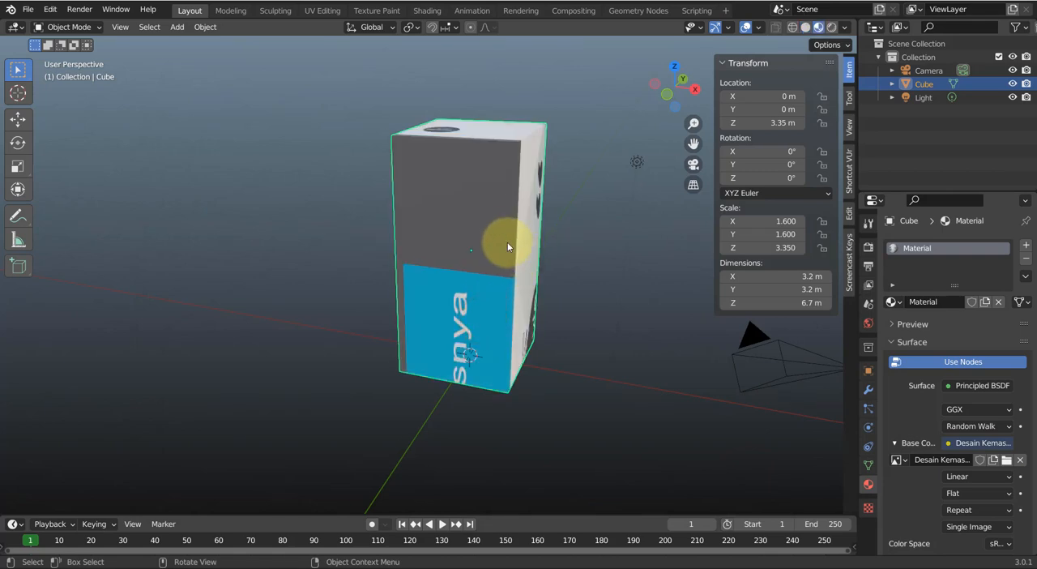
{"action": "middle_click_drag", "start_coordinate": [498, 243], "coordinate": [476, 224]}
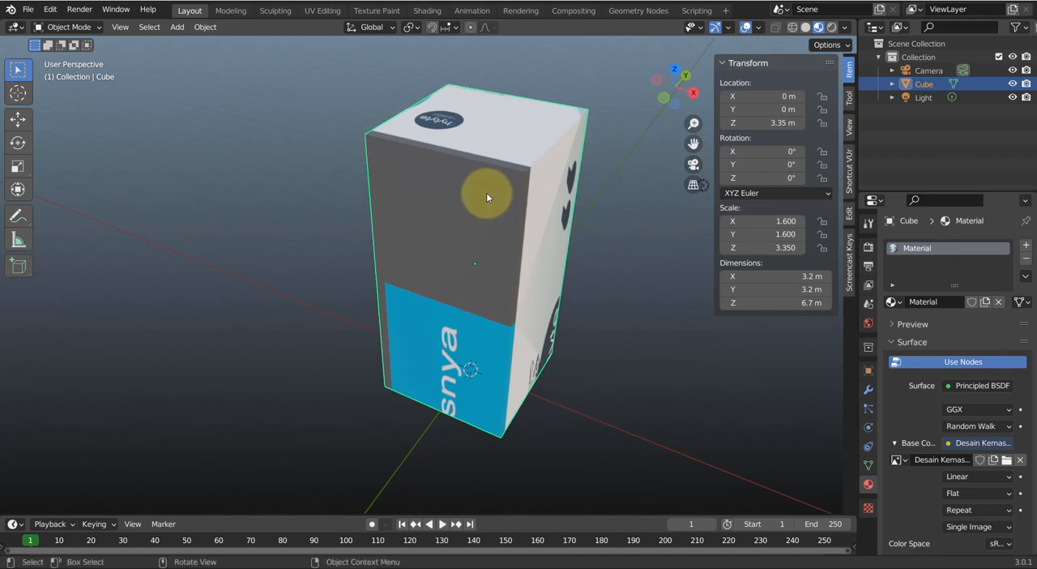
Put the box into Edit Mode and open the UV Editing workspace with the whole packaging image in view
{"action": "key", "text": "a"}
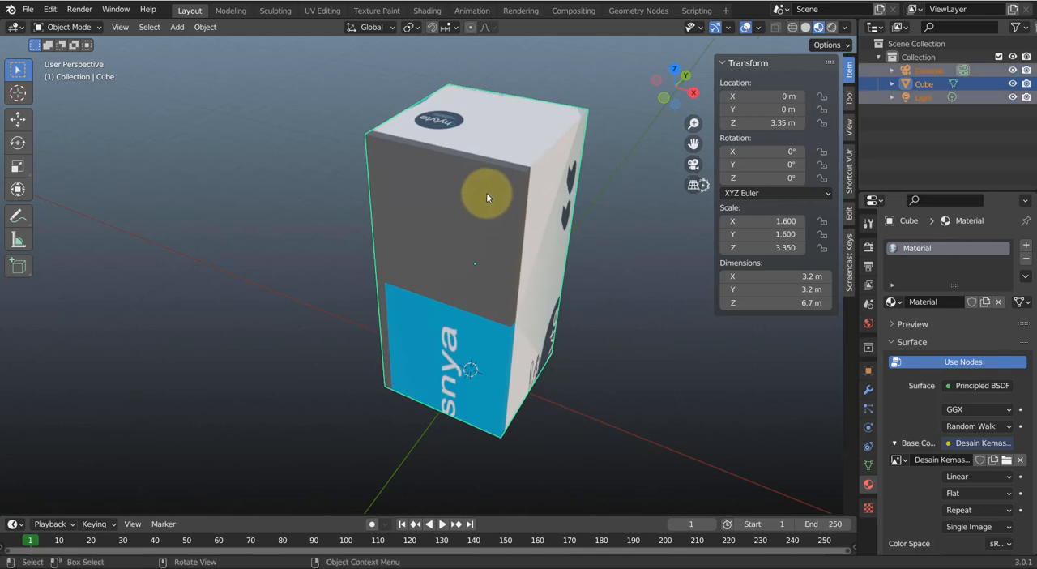
{"action": "left_click", "coordinate": [495, 212]}
{"action": "key", "text": "Tab"}
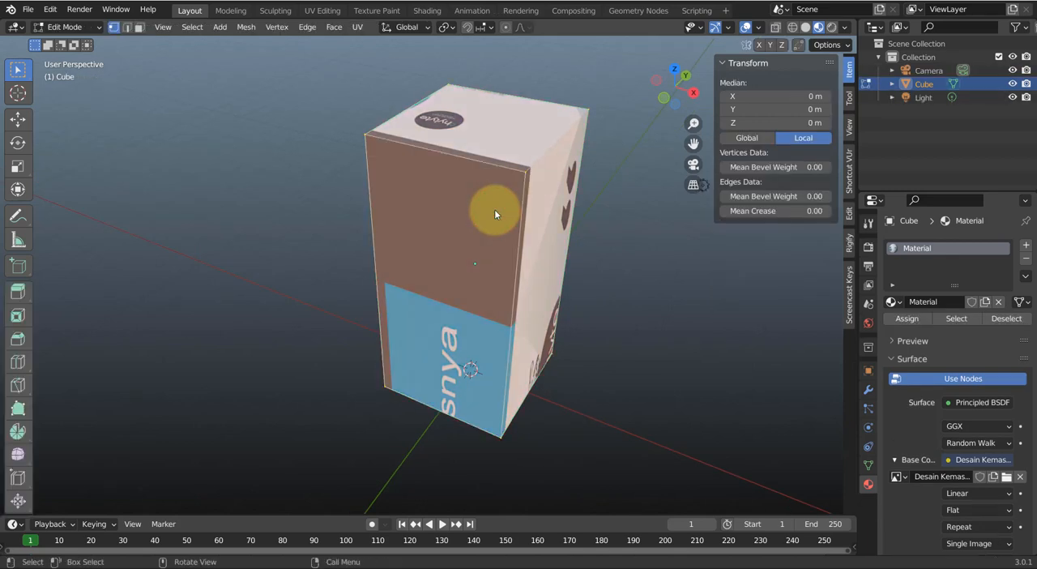
{"action": "left_click", "coordinate": [322, 10]}
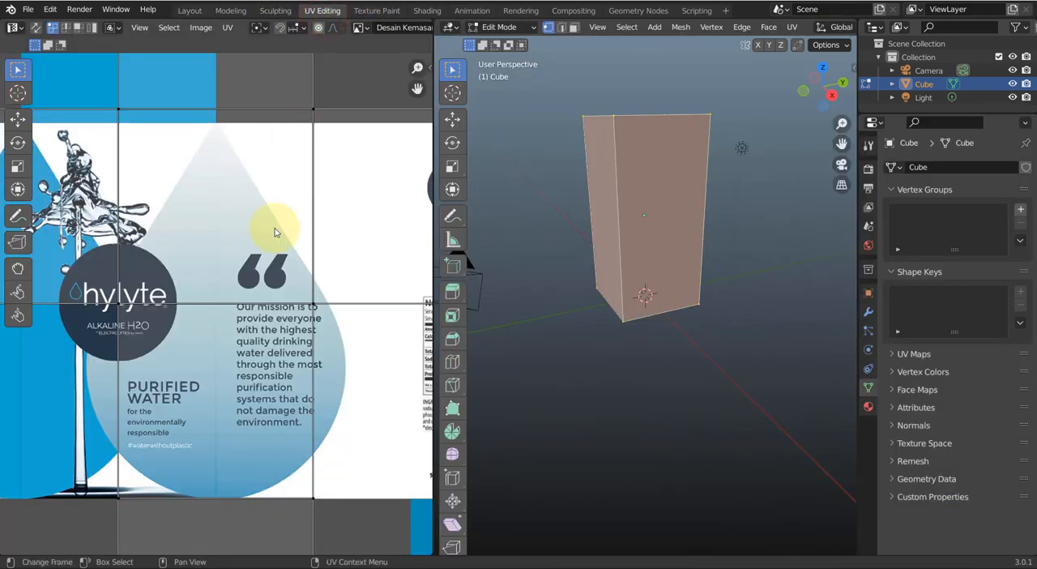
{"action": "scroll", "coordinate": [275, 233], "scroll_direction": "down", "scroll_amount": 4}
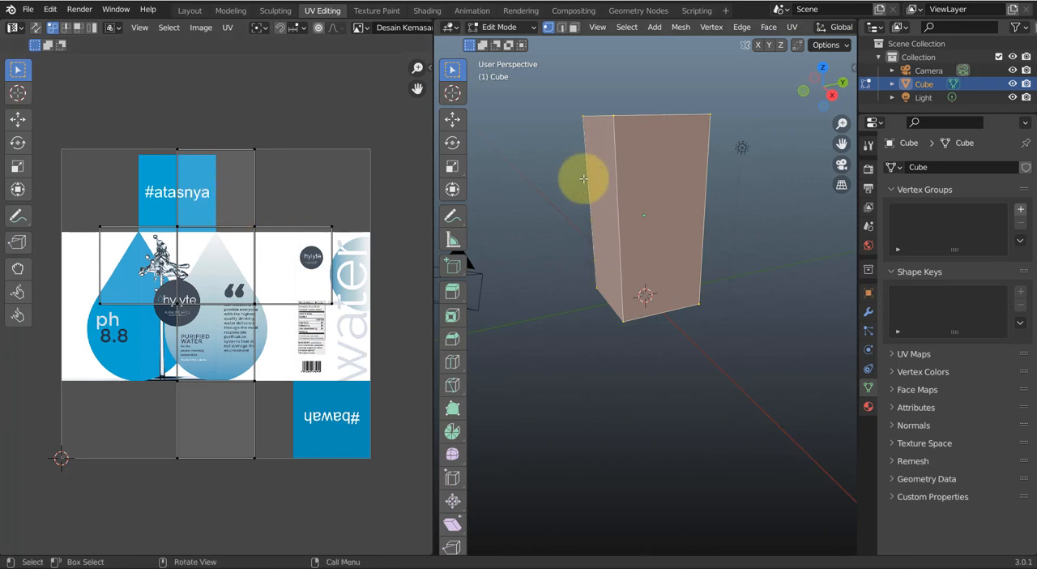
{"action": "middle_click_drag", "start_coordinate": [252, 226], "coordinate": [265, 224]}
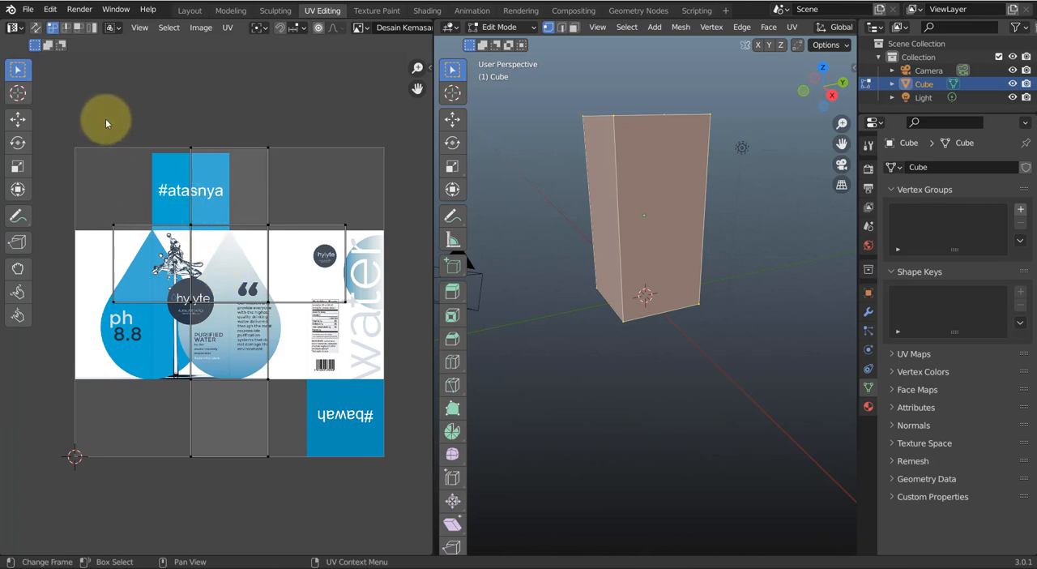
Select all UV islands over the packaging image and set the 3D view's shading to Material Preview
{"action": "left_click_drag", "start_coordinate": [105, 120], "coordinate": [361, 486]}
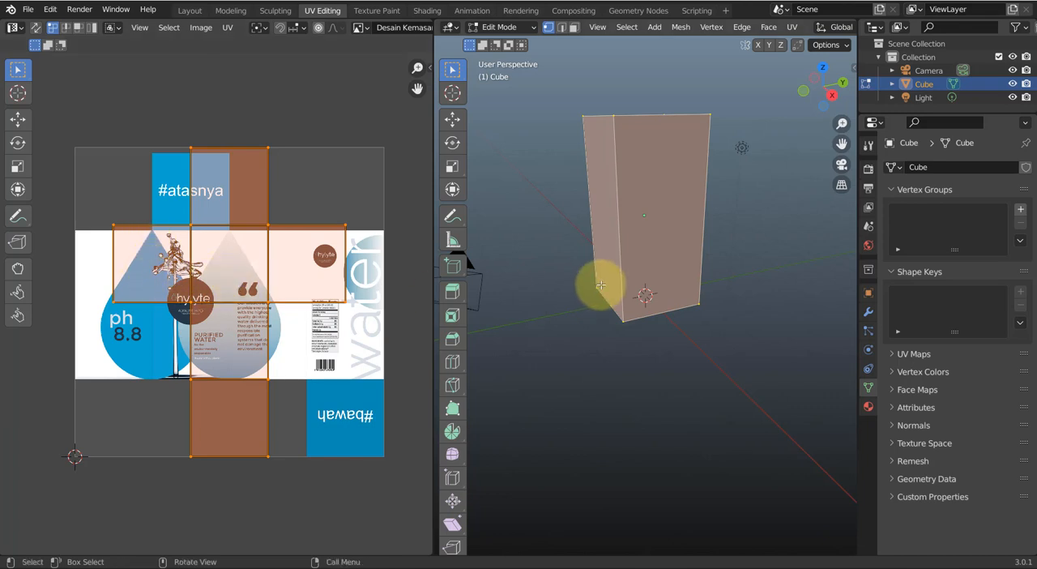
{"action": "key", "text": "z"}
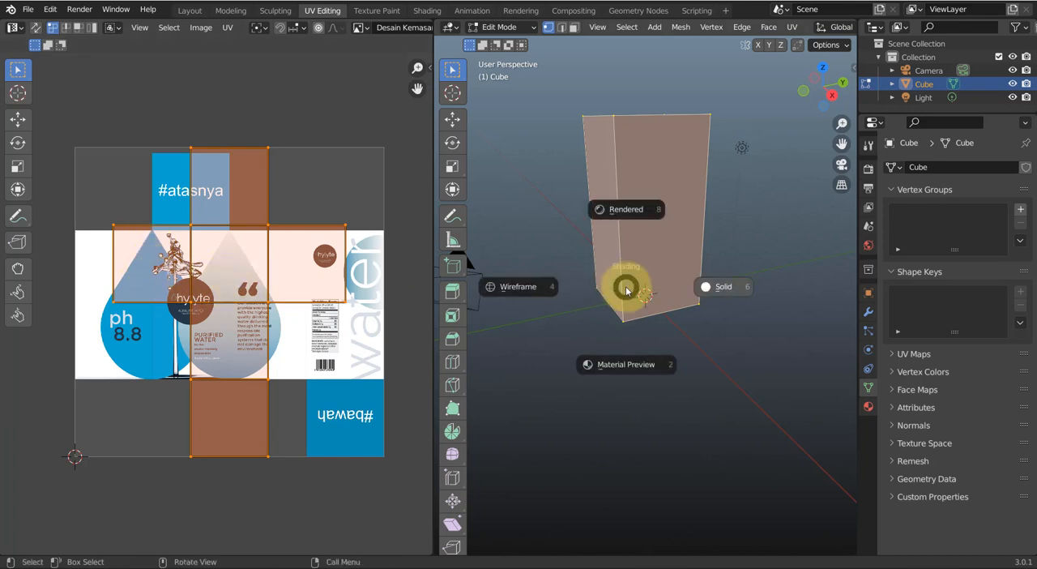
{"action": "left_click", "coordinate": [613, 364]}
{"action": "middle_click_drag", "start_coordinate": [616, 231], "coordinate": [679, 170]}
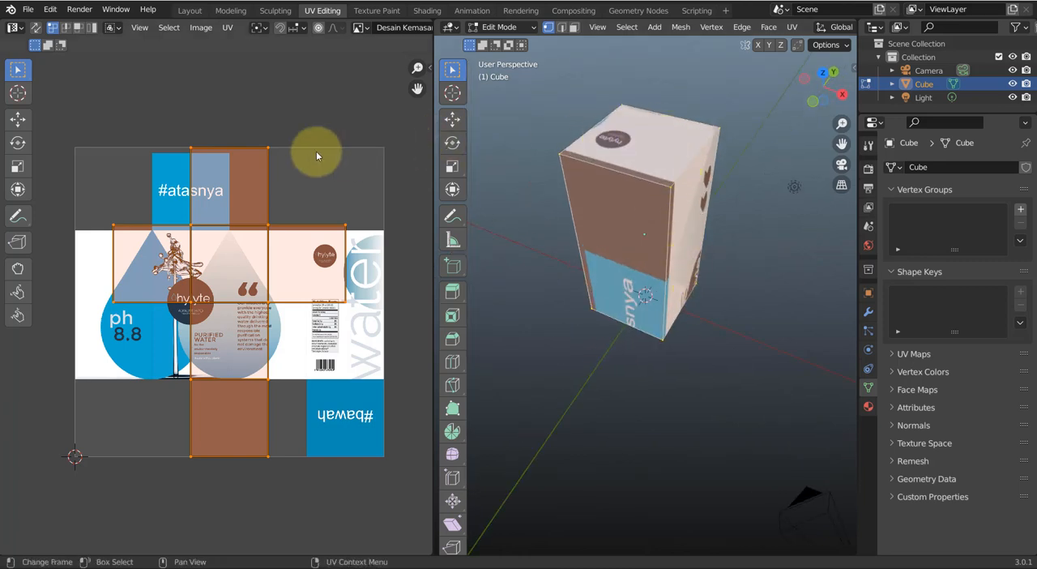
Switch to face selection and pick the top and two side faces of the box in turn to examine their UV islands
{"action": "left_click", "coordinate": [645, 141]}
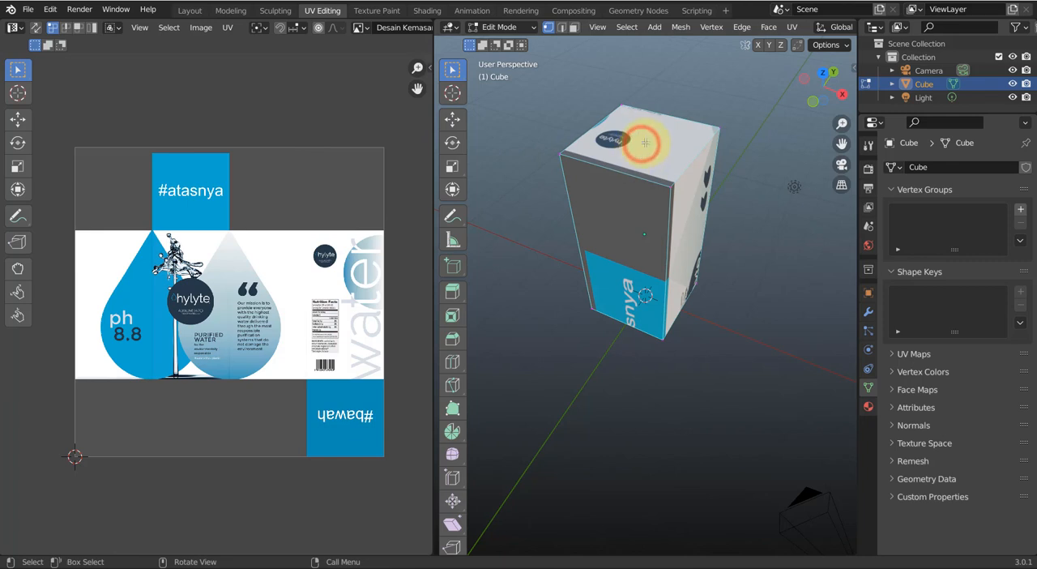
{"action": "key", "text": "3"}
{"action": "left_click", "coordinate": [640, 139]}
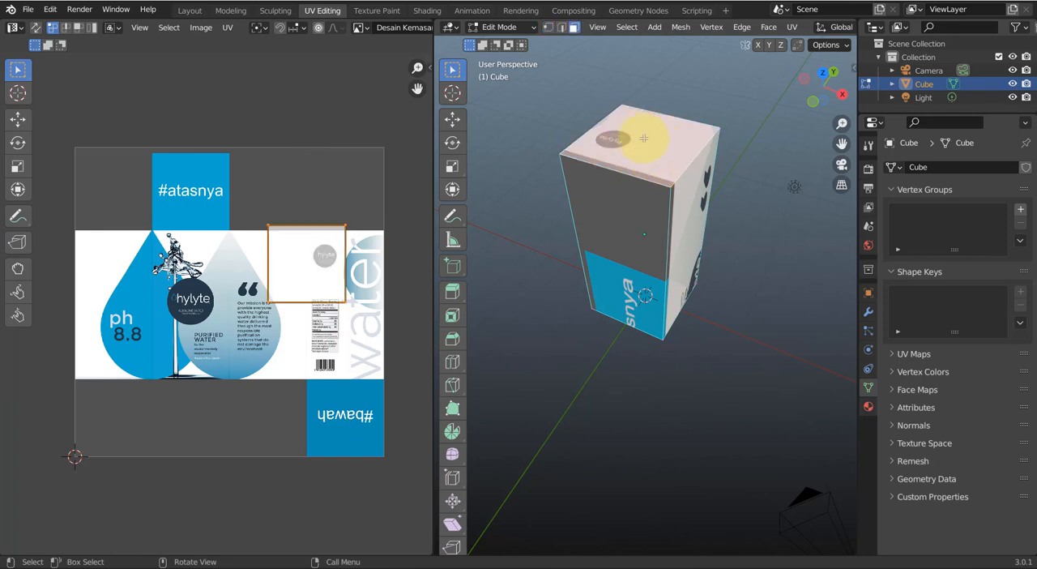
{"action": "left_click", "coordinate": [643, 252]}
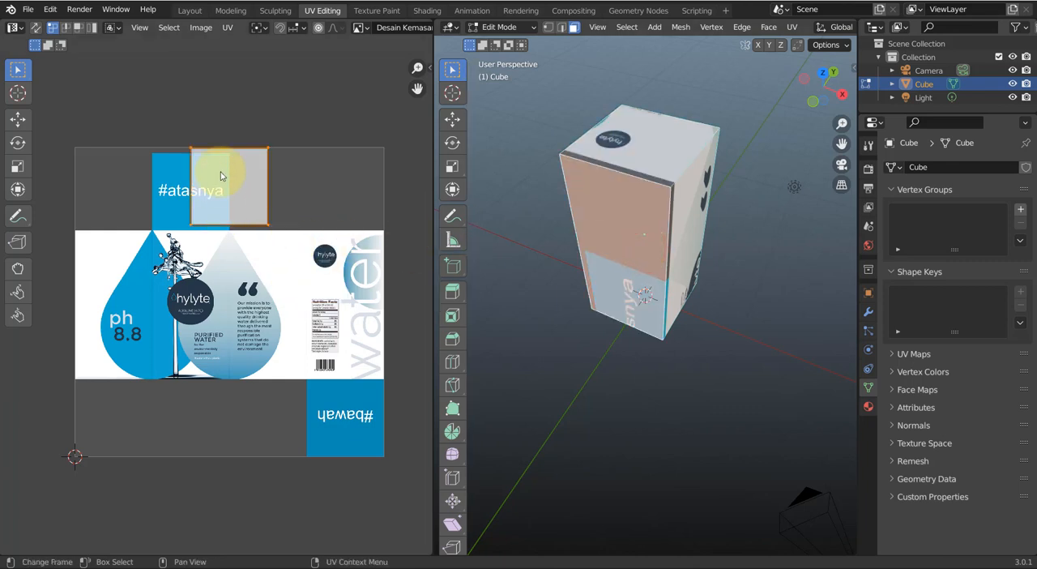
{"action": "middle_click_drag", "start_coordinate": [654, 275], "coordinate": [624, 231]}
{"action": "left_click", "coordinate": [613, 271]}
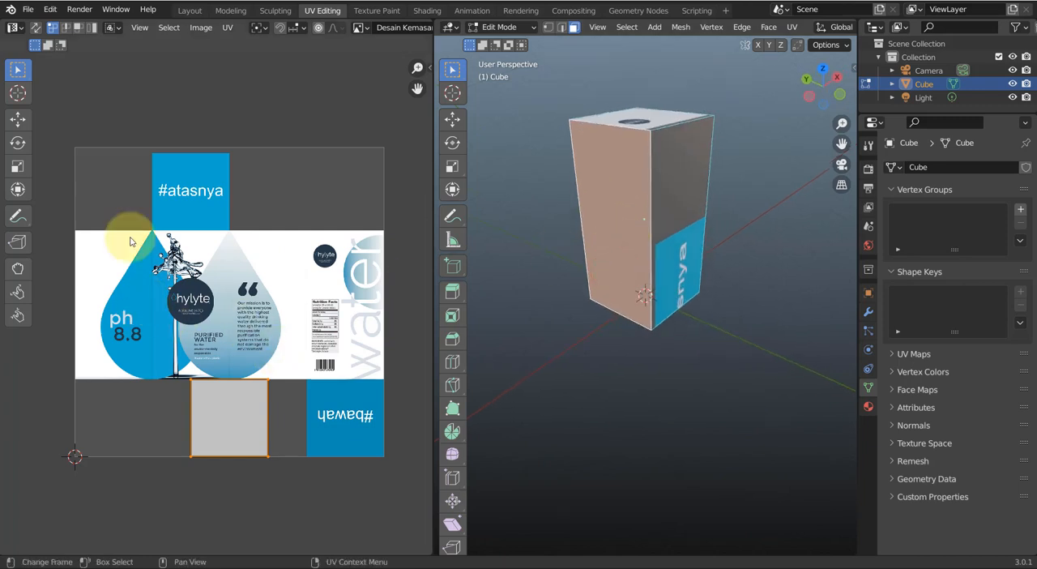
Select all faces of the box, show its transform values and return it to Object Mode
{"action": "left_click_drag", "start_coordinate": [52, 102], "coordinate": [394, 516]}
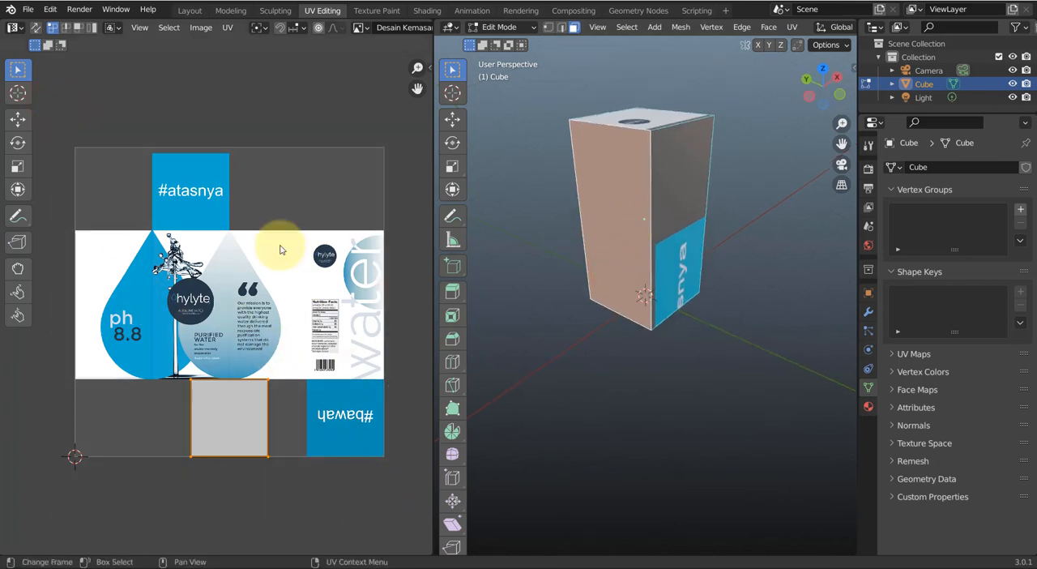
{"action": "key", "text": "a"}
{"action": "middle_click_drag", "start_coordinate": [724, 268], "coordinate": [664, 255]}
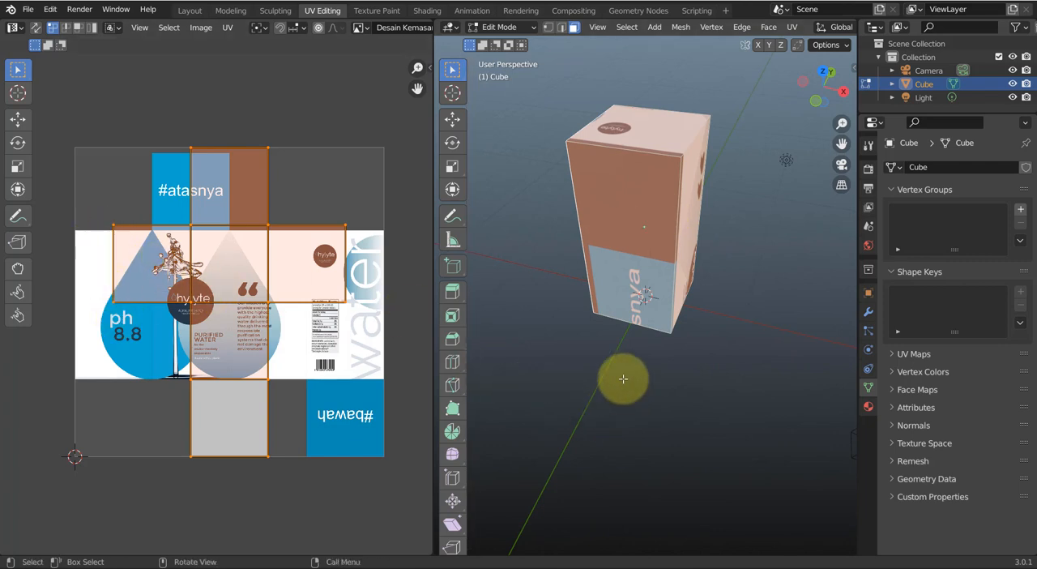
{"action": "key", "text": "n"}
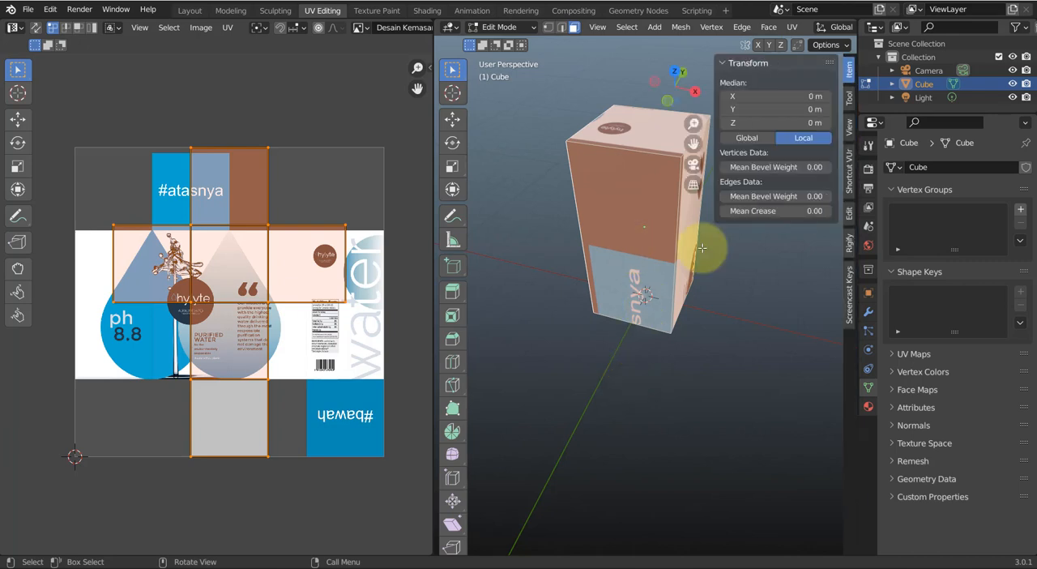
{"action": "key", "text": "Tab"}
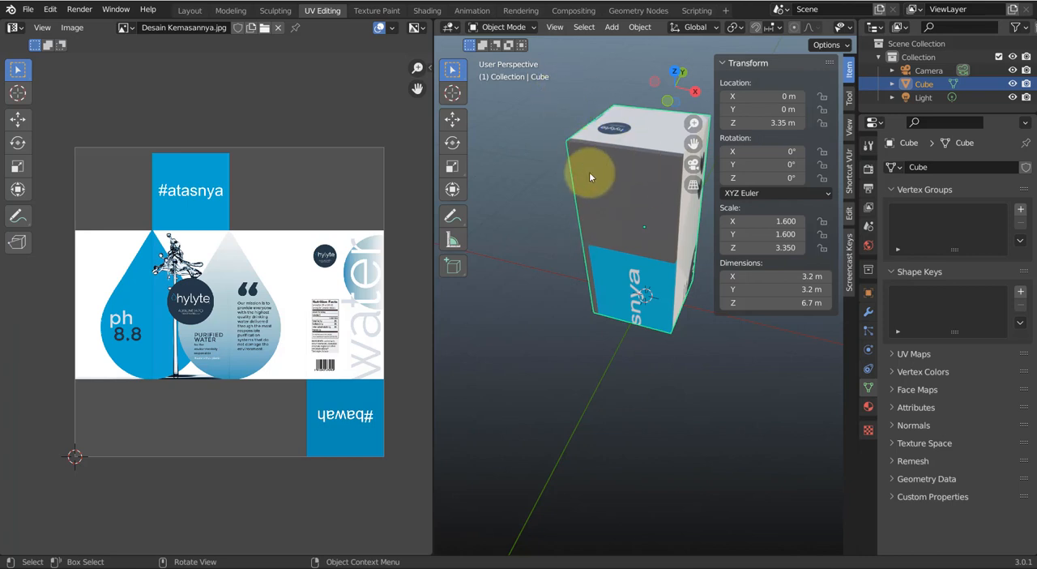
{"action": "key", "text": "a"}
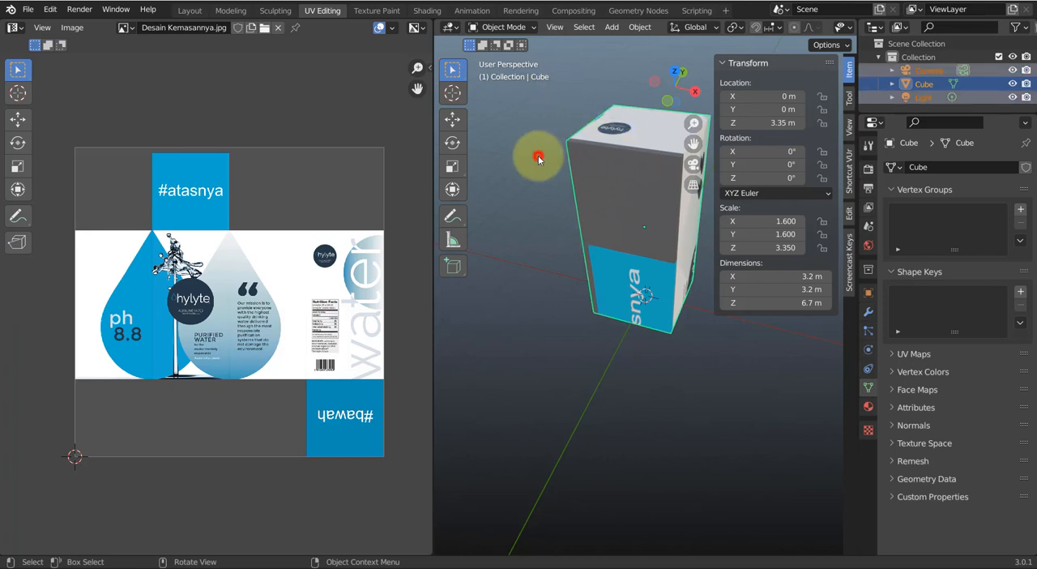
{"action": "left_click", "coordinate": [539, 156]}
{"action": "key", "text": "a"}
{"action": "left_click", "coordinate": [601, 173]}
{"action": "key", "text": "a"}
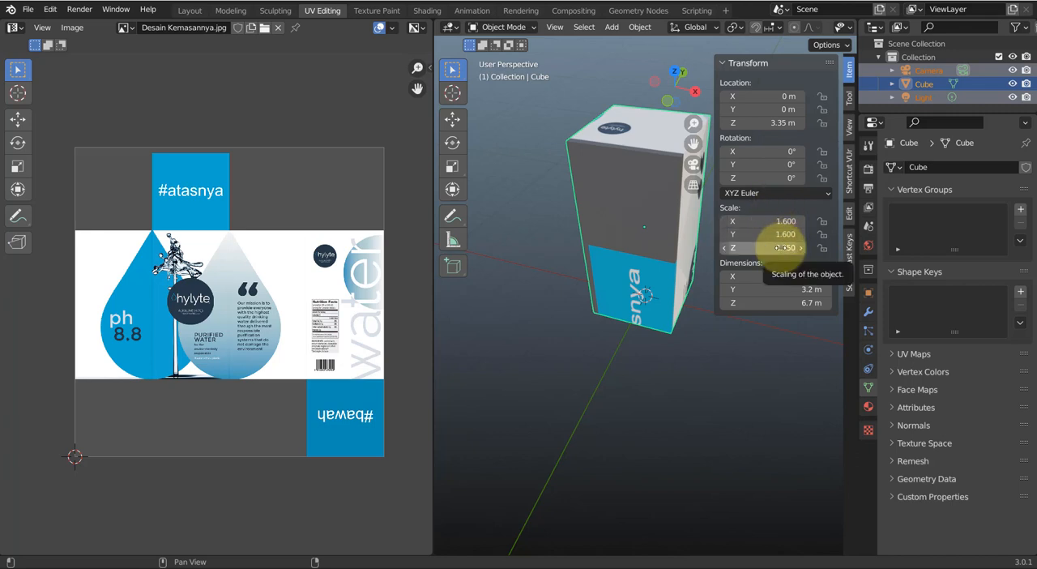
{"action": "middle_click_drag", "start_coordinate": [614, 217], "coordinate": [592, 217]}
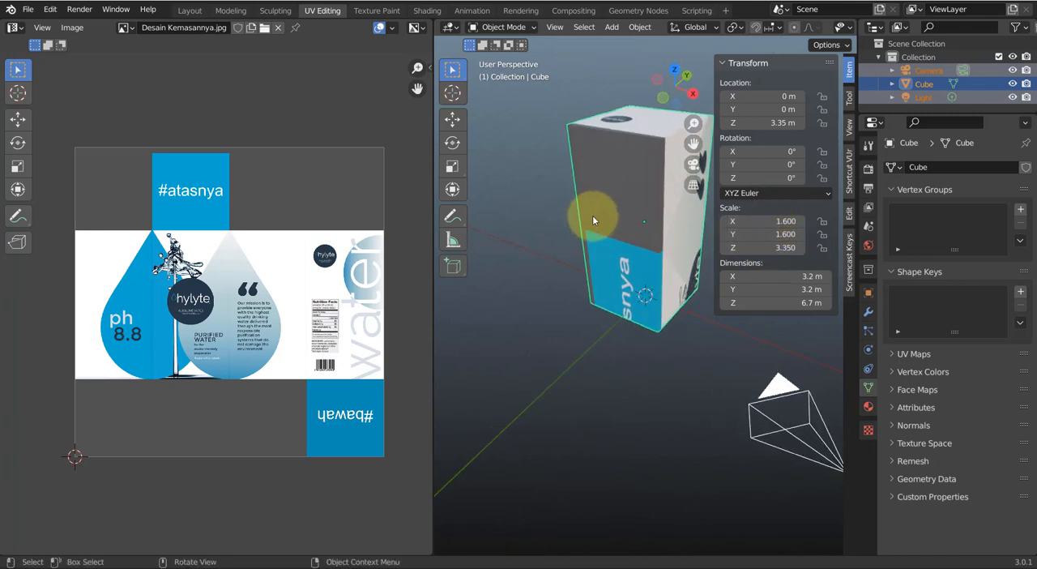
{"action": "left_click", "coordinate": [613, 218]}
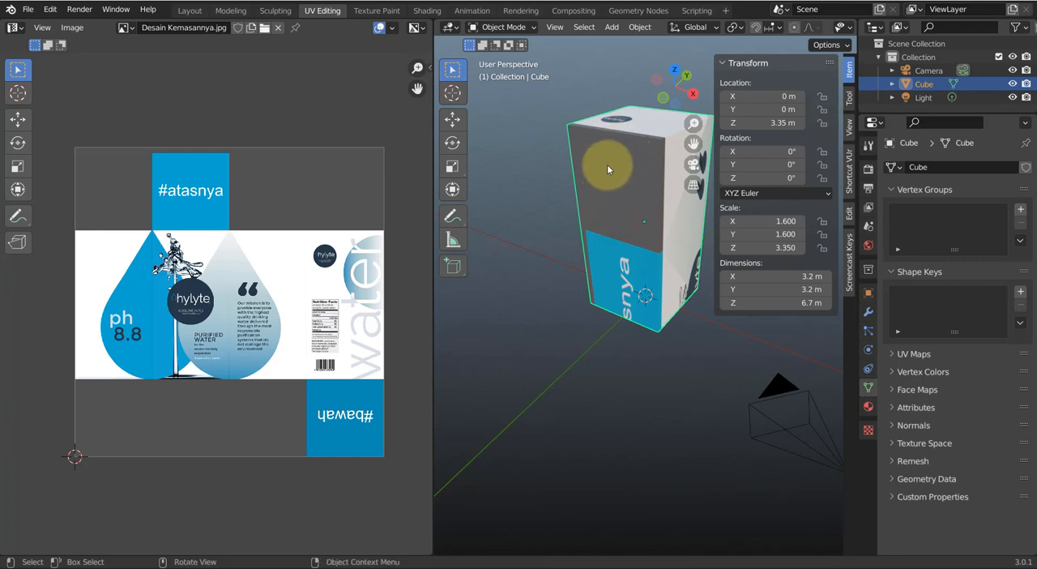
Start the Shortcut VUr key display, then bring back the object's transform values
{"action": "left_click", "coordinate": [849, 174]}
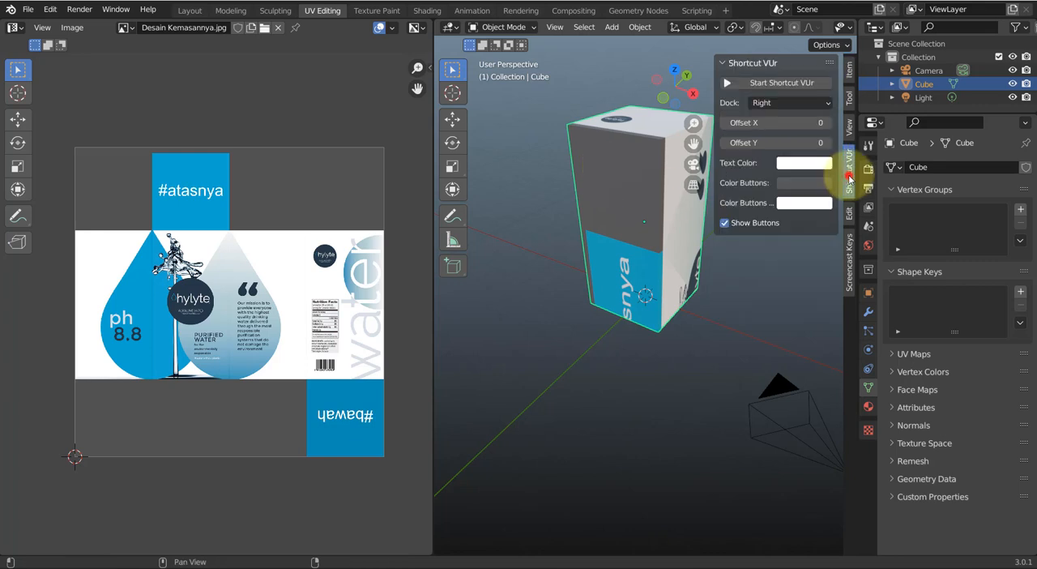
{"action": "left_click", "coordinate": [850, 253]}
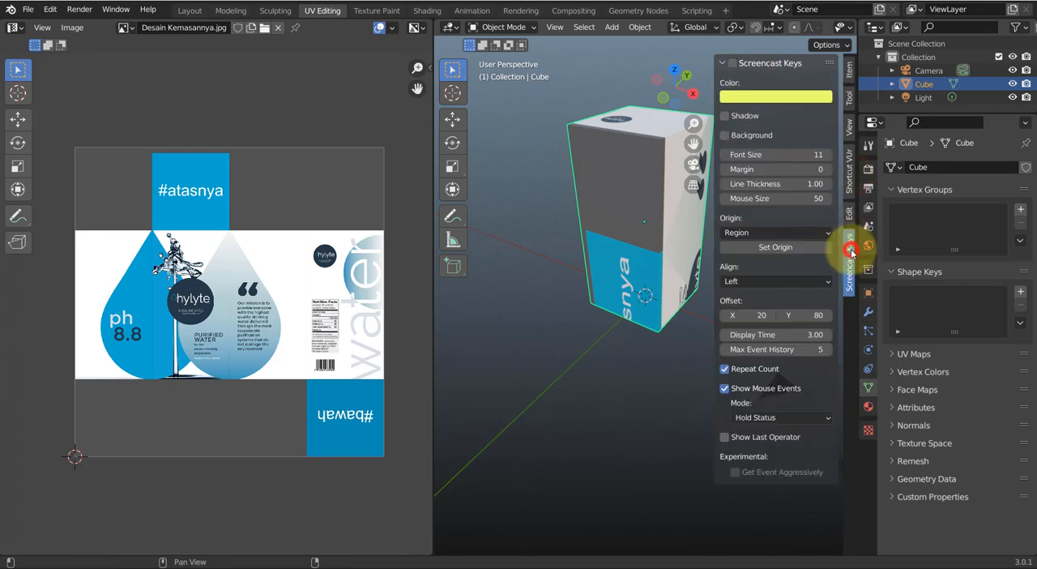
{"action": "left_click", "coordinate": [849, 176]}
{"action": "left_click", "coordinate": [785, 93]}
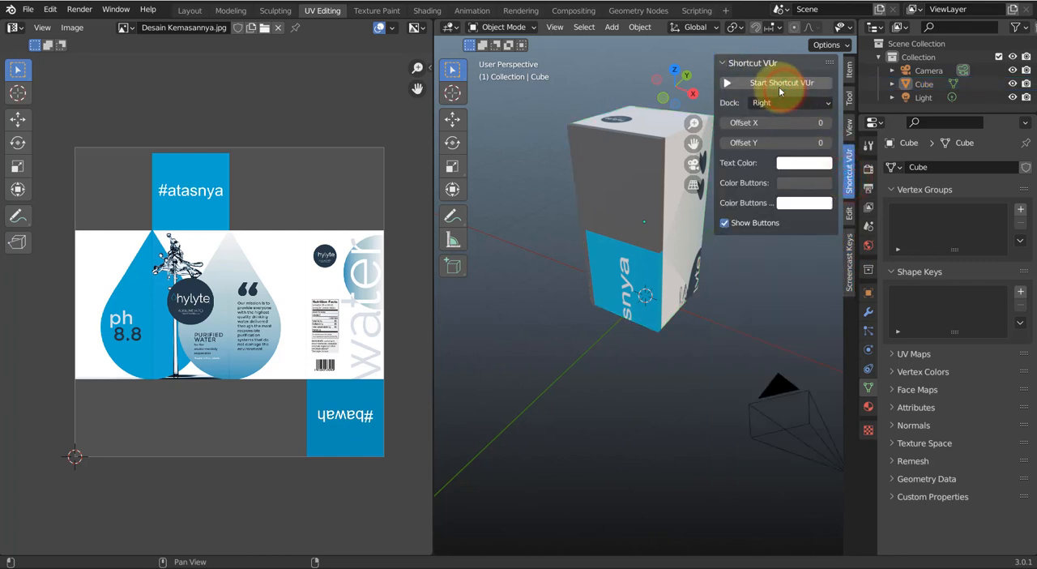
{"action": "left_click", "coordinate": [779, 90]}
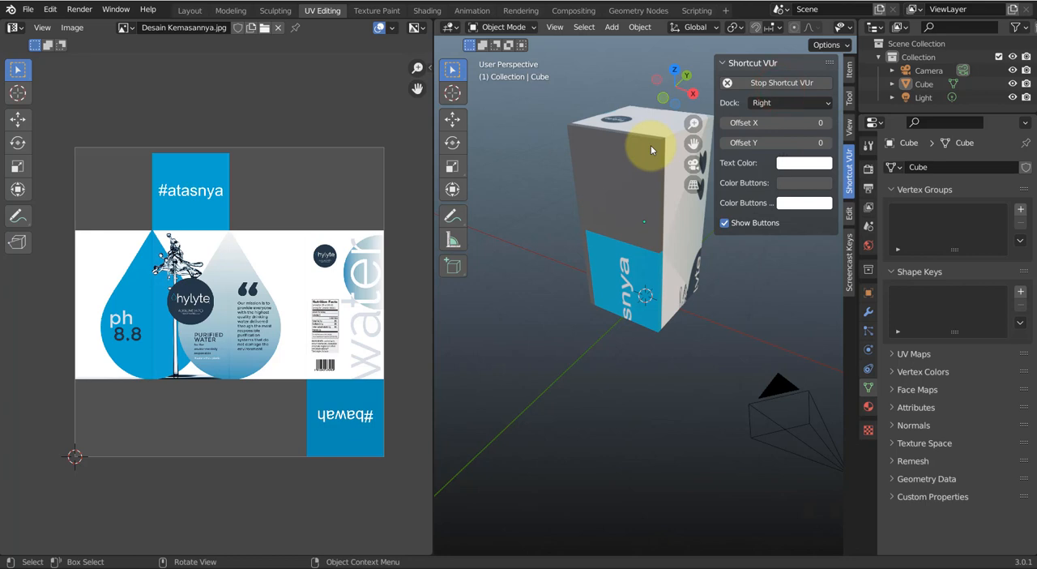
{"action": "left_click", "coordinate": [849, 71]}
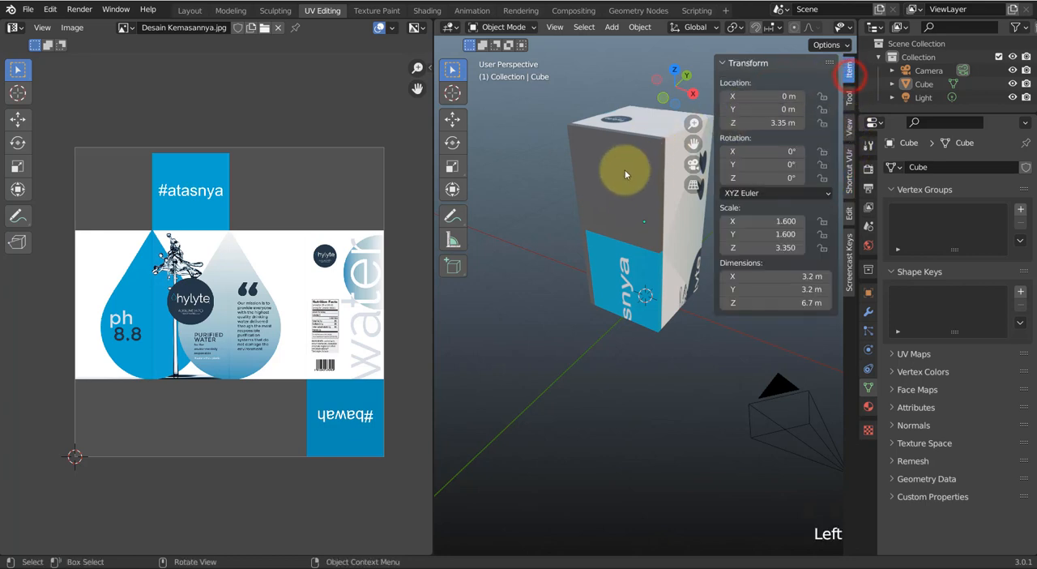
Select the box, apply its scale and hide the transform values
{"action": "left_click", "coordinate": [631, 192]}
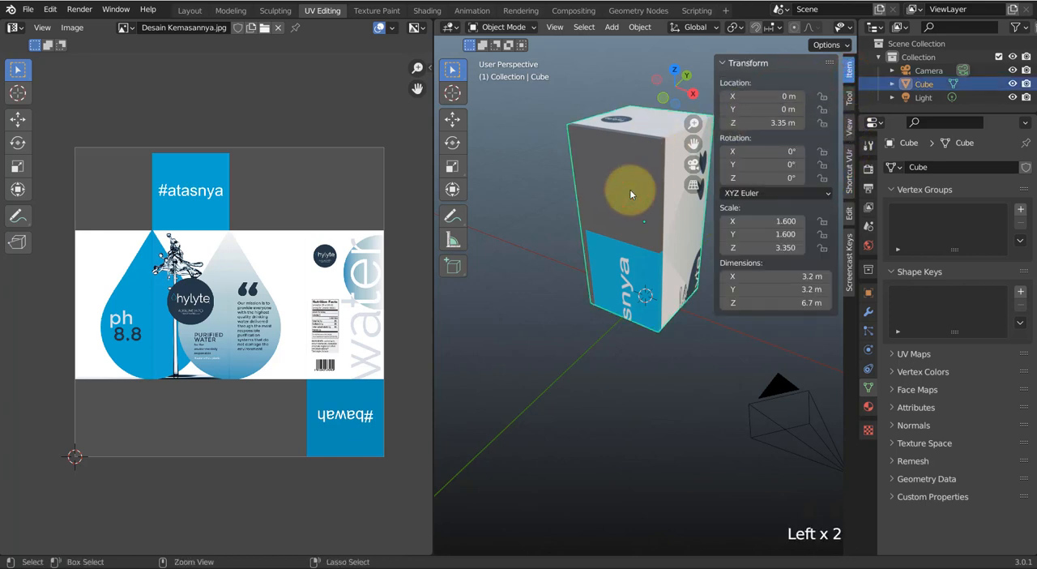
{"action": "key", "text": "ctrl+a"}
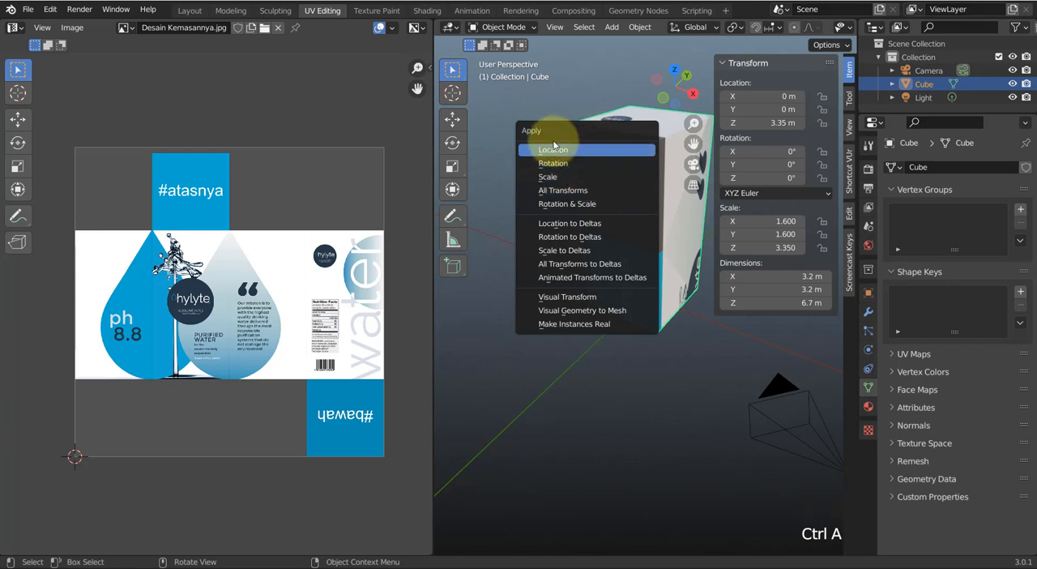
{"action": "left_click", "coordinate": [555, 183]}
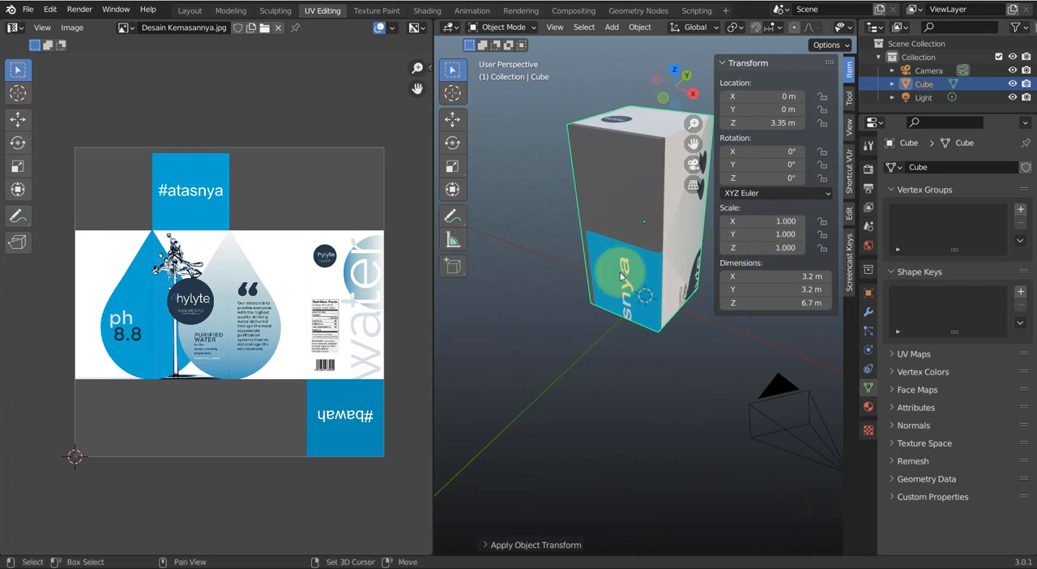
{"action": "middle_click_drag", "start_coordinate": [620, 274], "coordinate": [593, 324], "text": "shift"}
{"action": "scroll", "coordinate": [585, 248], "scroll_direction": "up", "scroll_amount": 2}
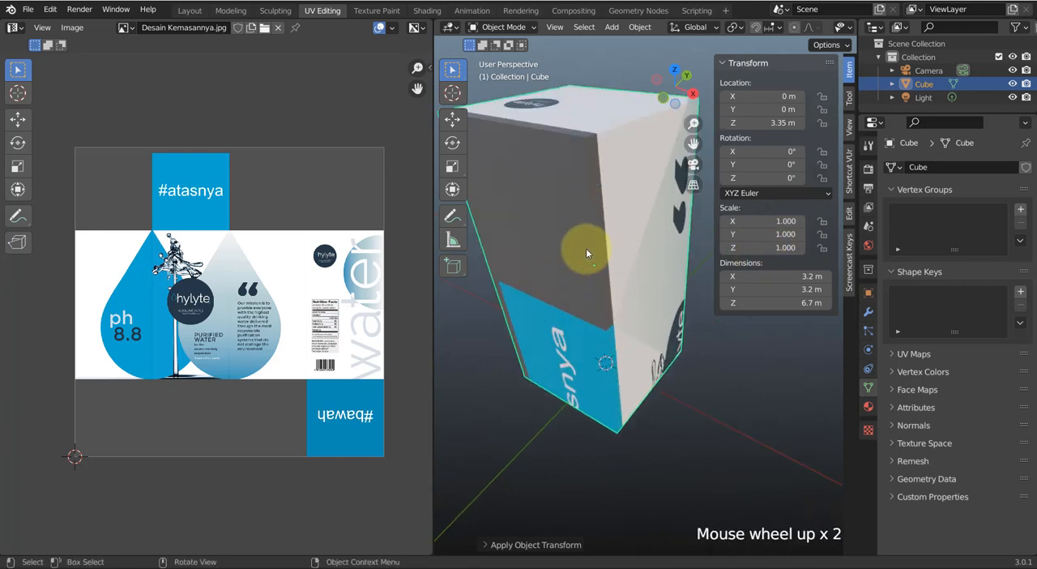
{"action": "scroll", "coordinate": [582, 255], "scroll_direction": "down", "scroll_amount": 1}
{"action": "key", "text": "n"}
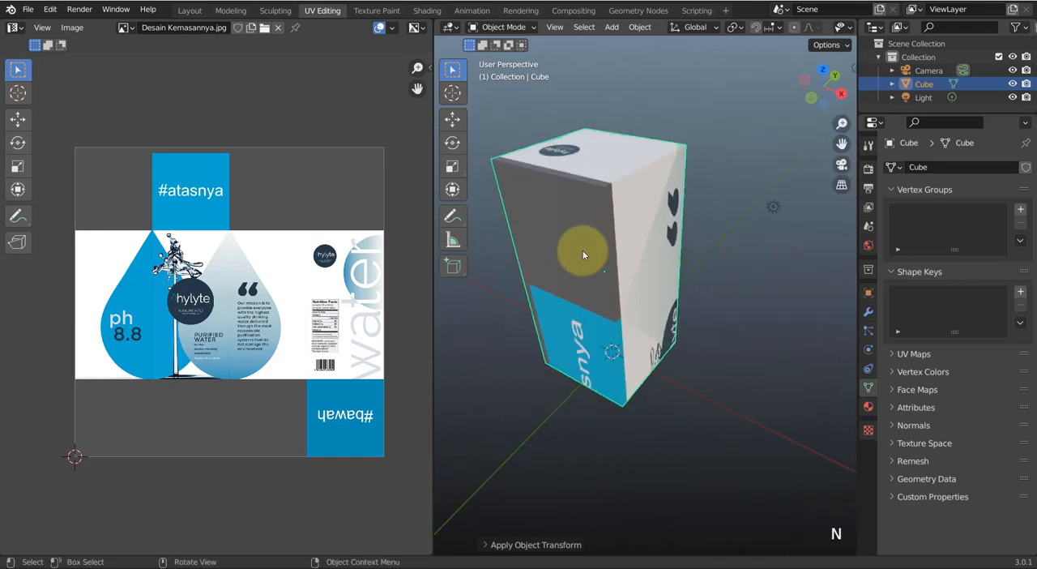
{"action": "middle_click_drag", "start_coordinate": [583, 255], "coordinate": [637, 258]}
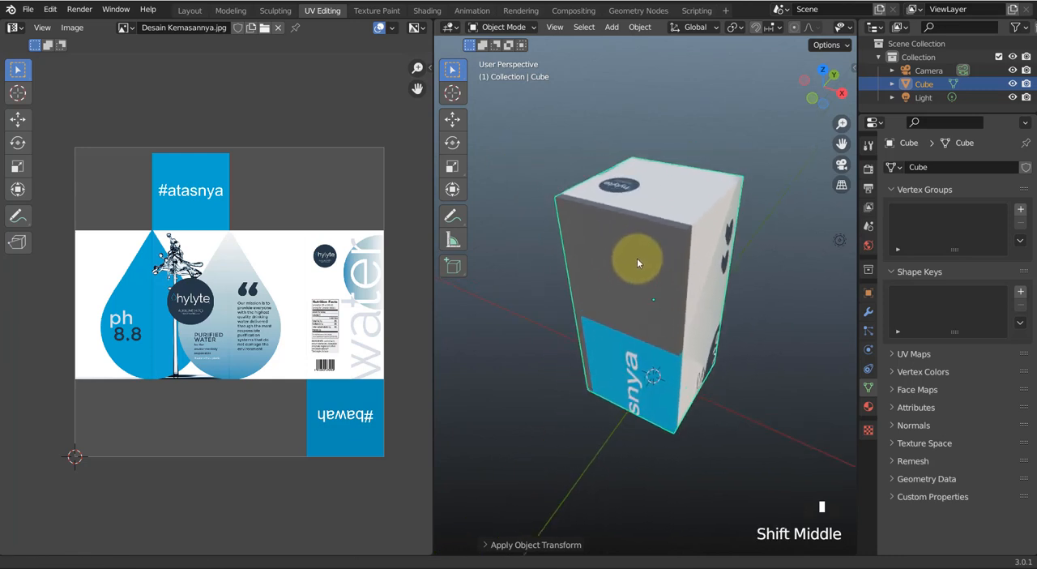
Annotate the packaging image with a curved line and an arrow beside the end of the side-panel strip
{"action": "left_click", "coordinate": [18, 215]}
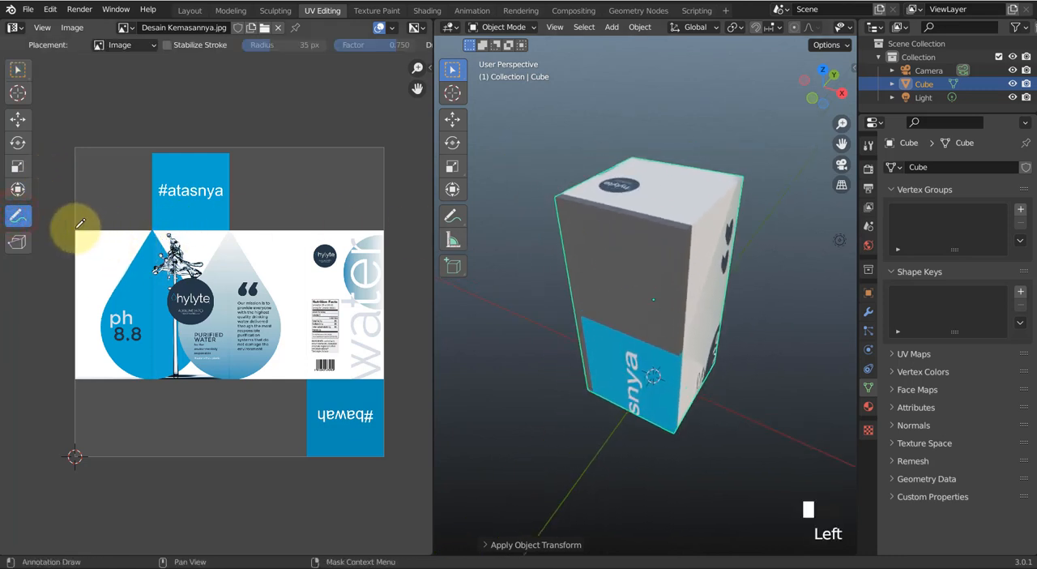
{"action": "left_click_drag", "start_coordinate": [76, 229], "coordinate": [153, 230]}
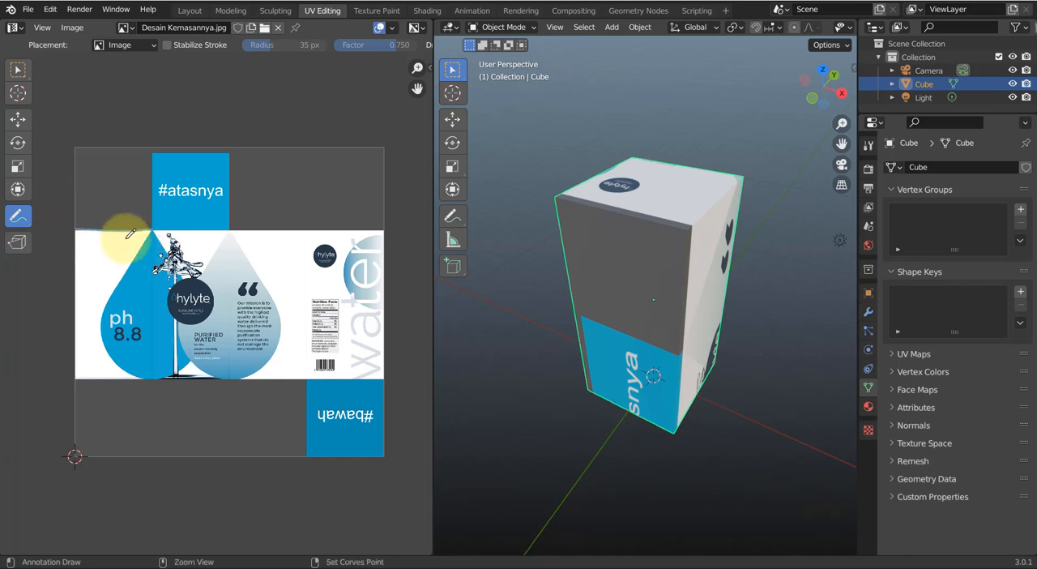
{"action": "key", "text": "ctrl+z"}
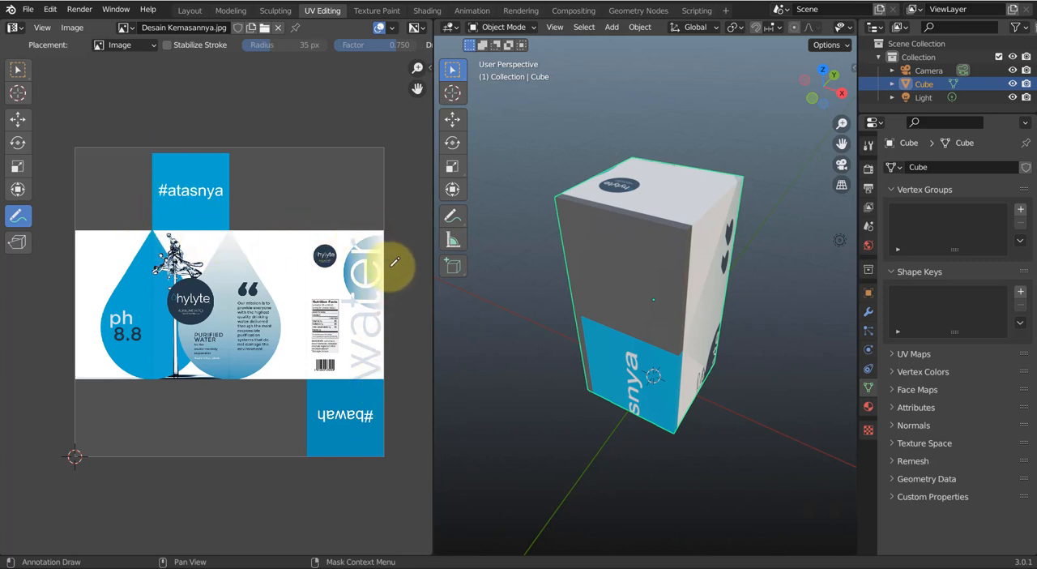
{"action": "left_click_drag", "start_coordinate": [399, 233], "coordinate": [401, 325]}
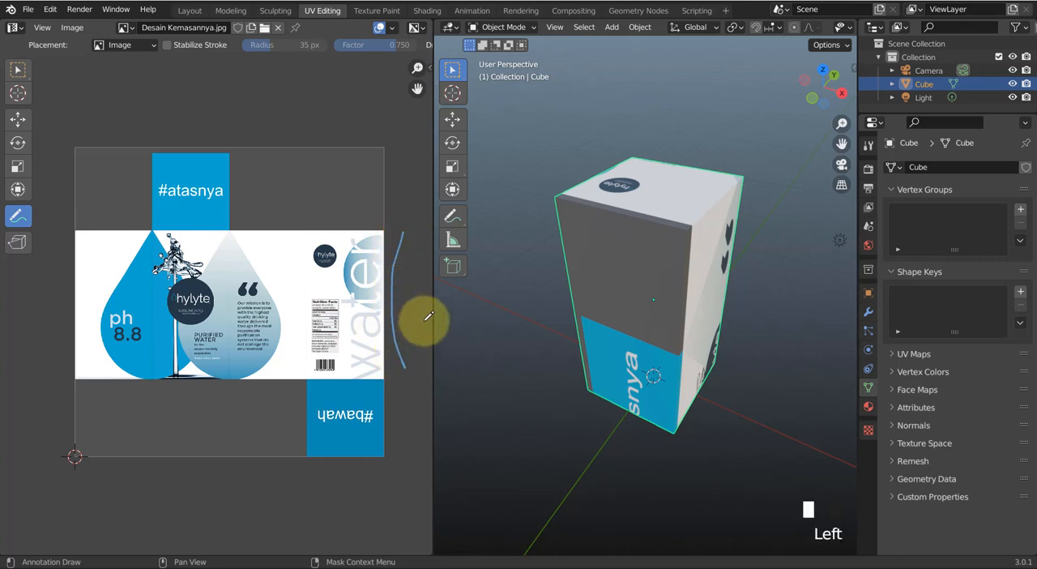
{"action": "left_click", "coordinate": [410, 314]}
{"action": "left_click", "coordinate": [406, 306]}
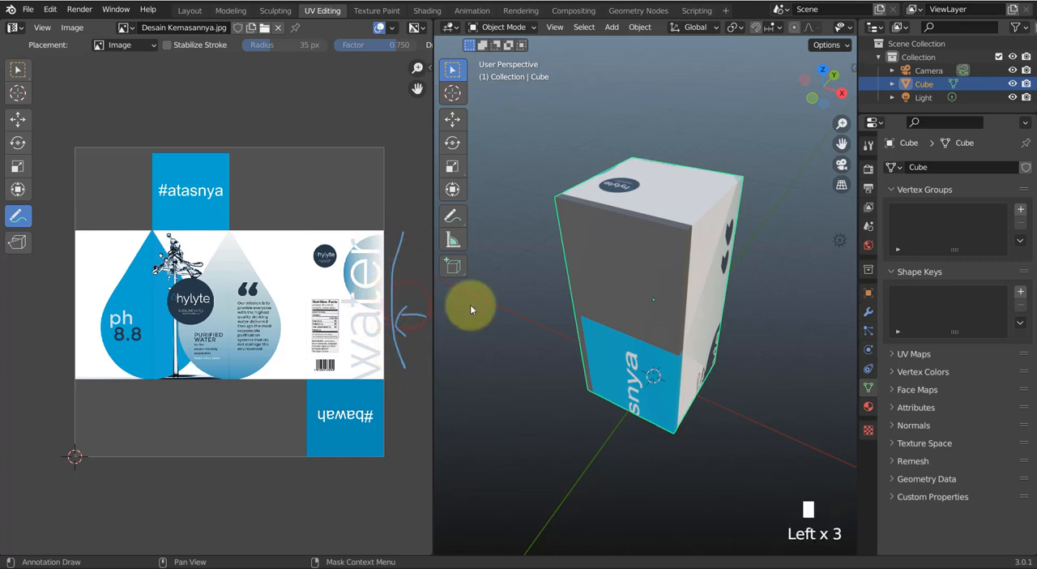
Put the box into Edit Mode with wireframe shading, clear the face selection and switch to edge selection
{"action": "middle_click_drag", "start_coordinate": [760, 319], "coordinate": [682, 242]}
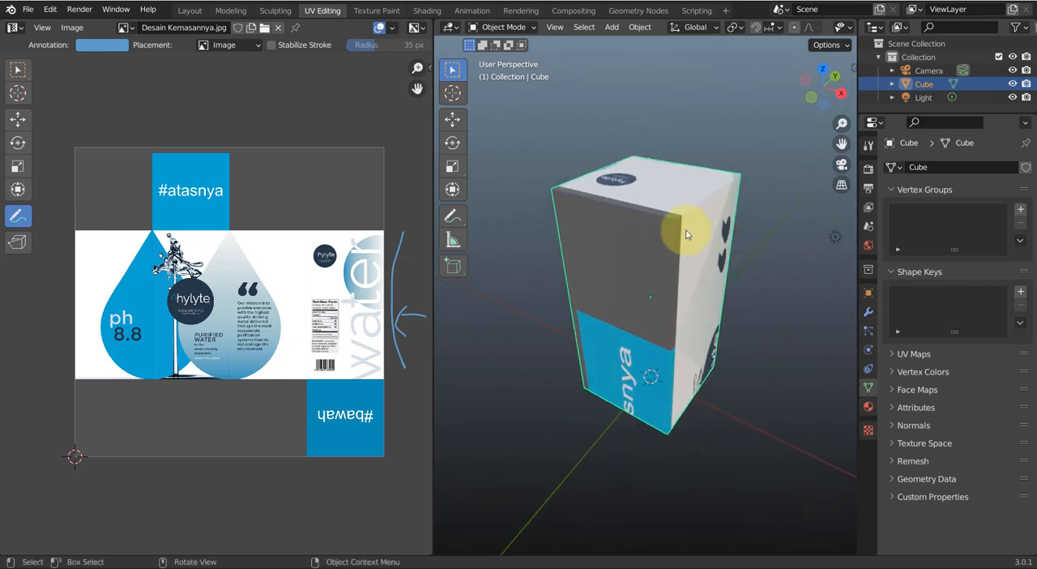
{"action": "key", "text": "Tab"}
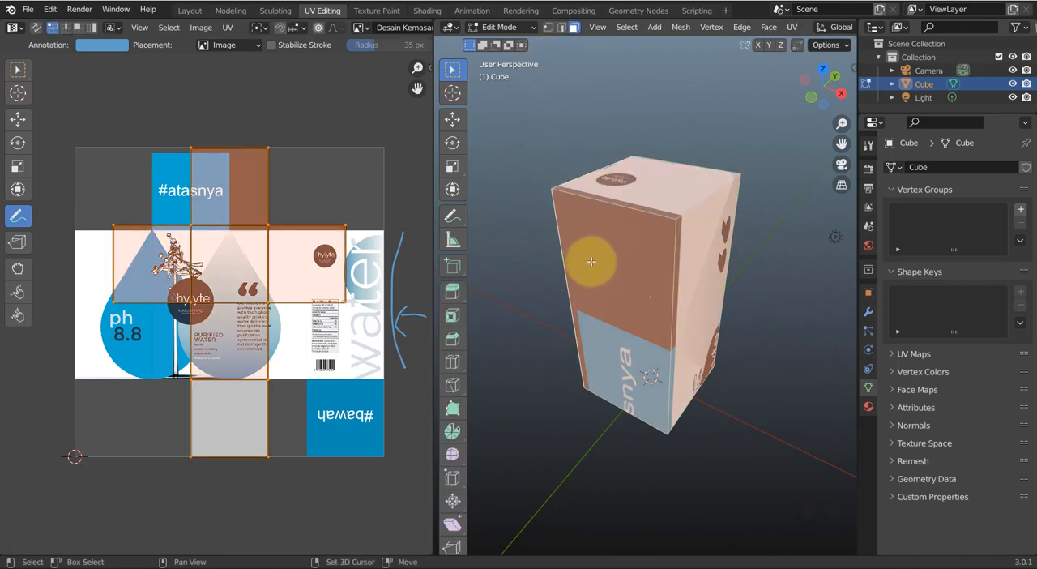
{"action": "key", "text": "shift+z"}
{"action": "left_click", "coordinate": [569, 132]}
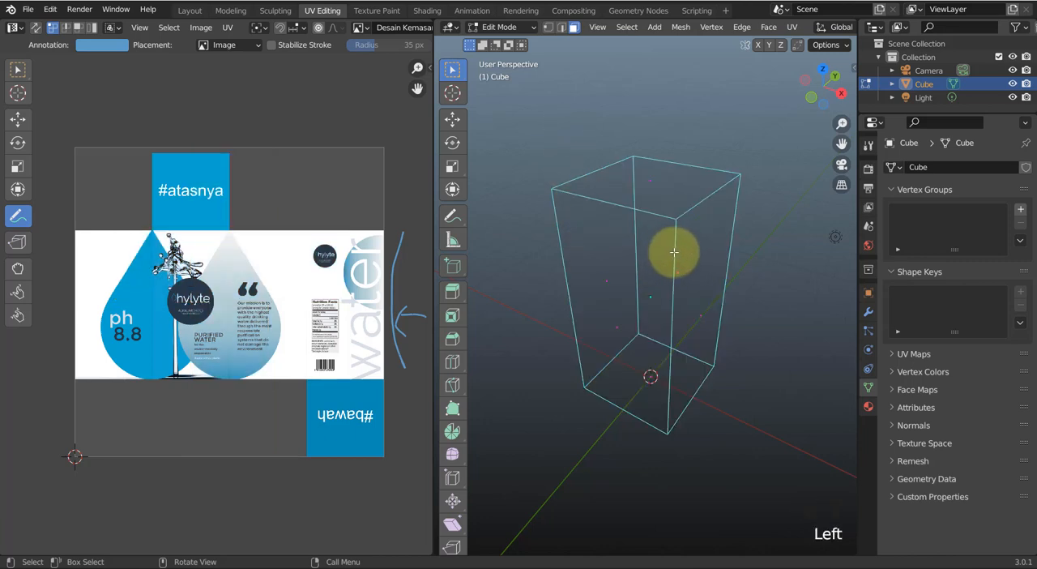
{"action": "key", "text": "2"}
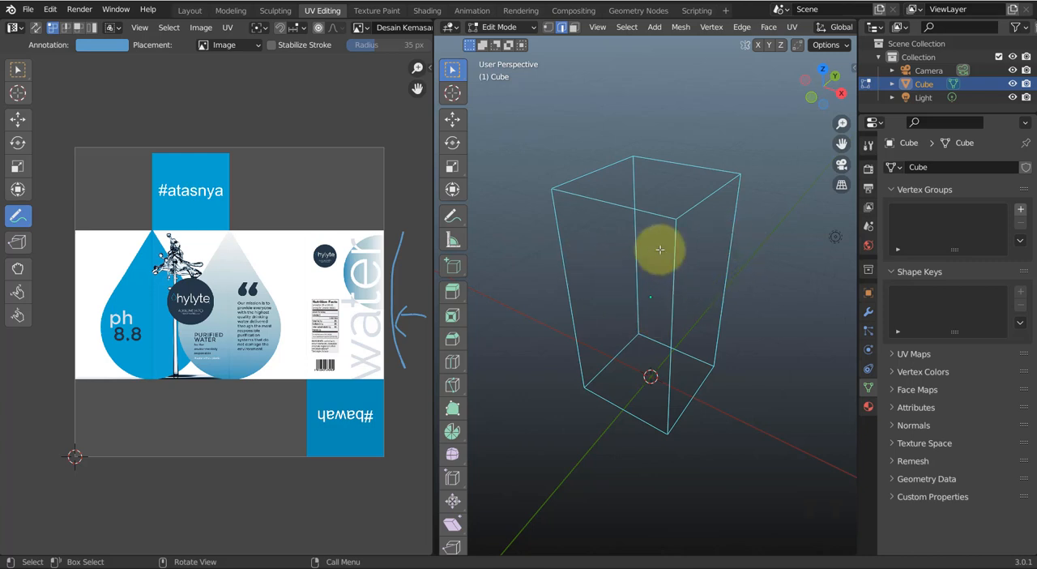
Select individual faces of the box in face selection mode to examine where each sits on the UV layout
{"action": "key", "text": "3"}
{"action": "left_click", "coordinate": [591, 232]}
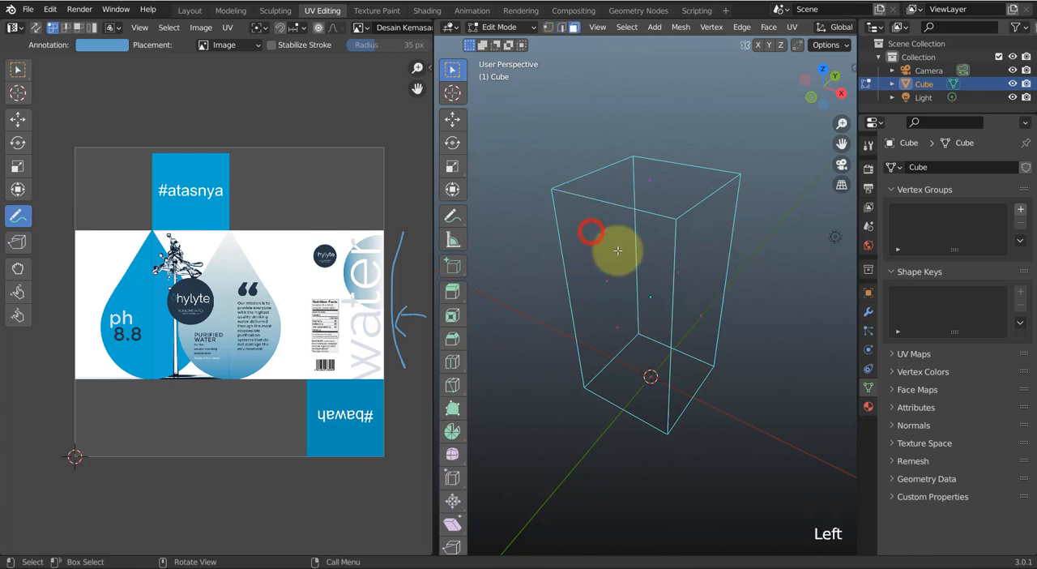
{"action": "left_click", "coordinate": [614, 262]}
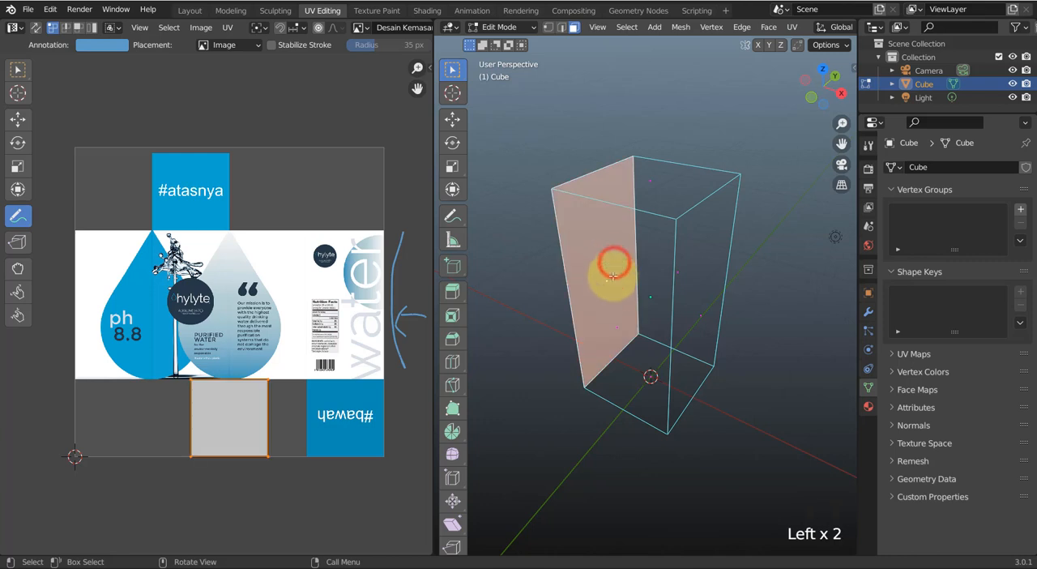
{"action": "left_click", "coordinate": [621, 394]}
{"action": "left_click", "coordinate": [614, 328]}
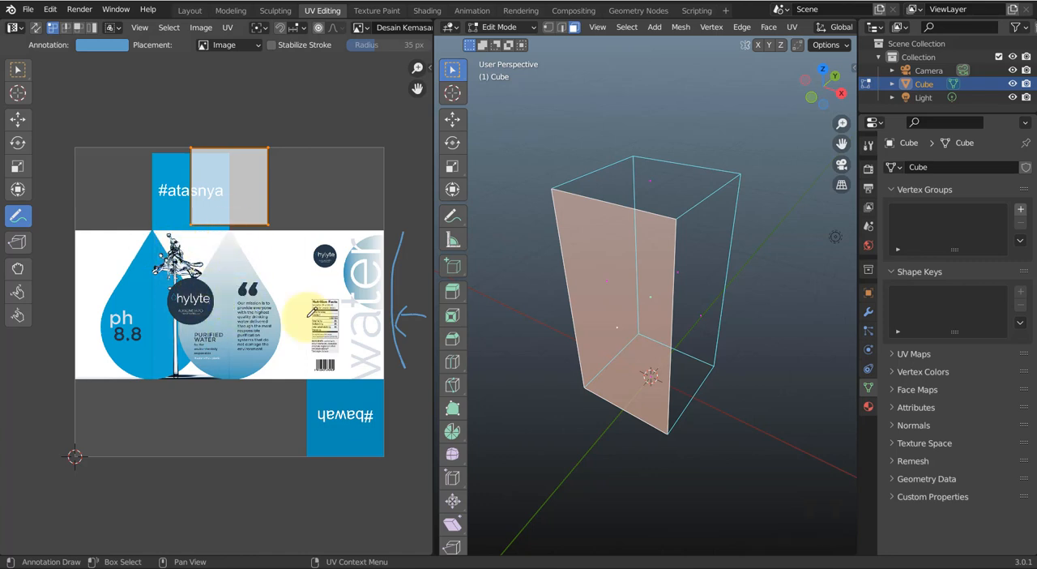
Switch to edge selection and mark the rear-right vertical edge of the box as a seam
{"action": "key", "text": "2"}
{"action": "left_click", "coordinate": [737, 198]}
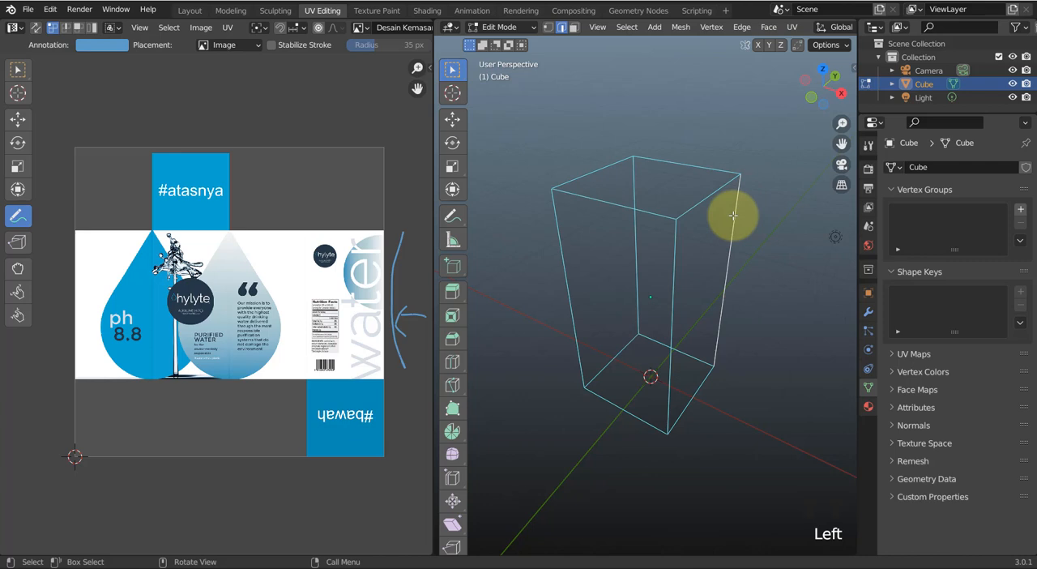
{"action": "right_click", "coordinate": [732, 215]}
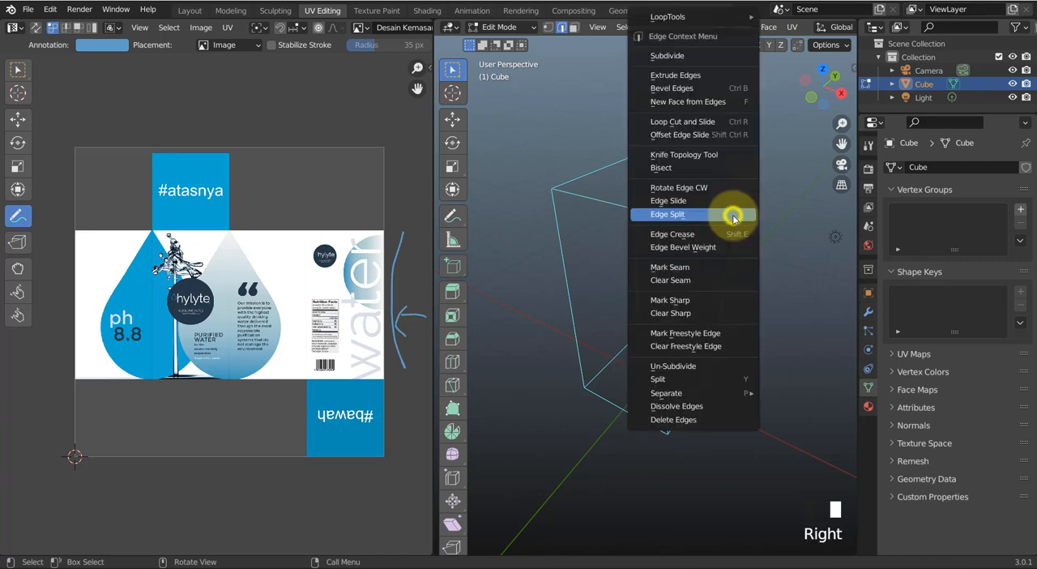
{"action": "left_click", "coordinate": [668, 268]}
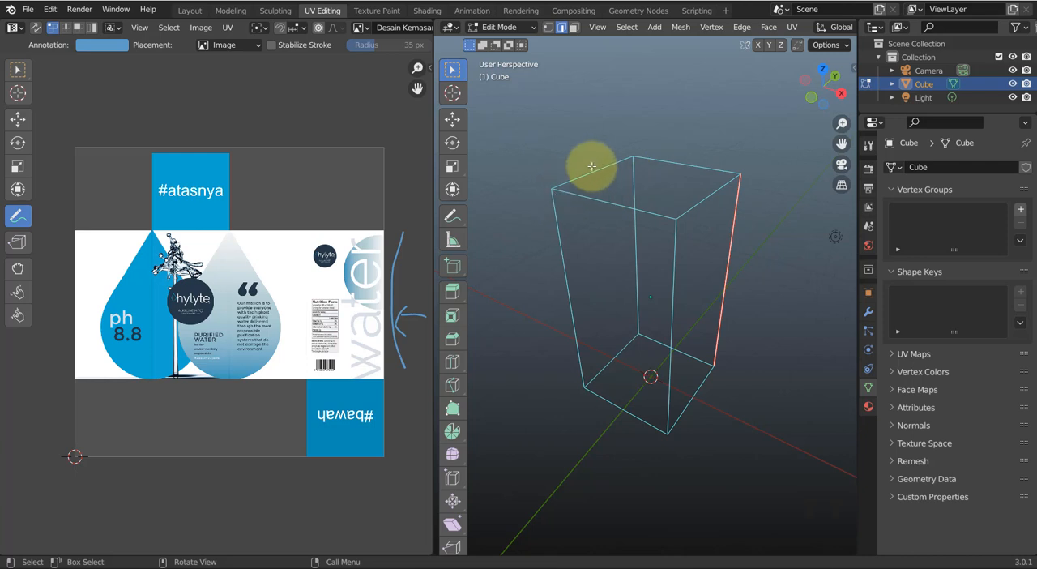
Mark three top edges of the box as seams, leaving out the front one, and clear the selection
{"action": "left_click", "coordinate": [685, 166], "text": "shift"}
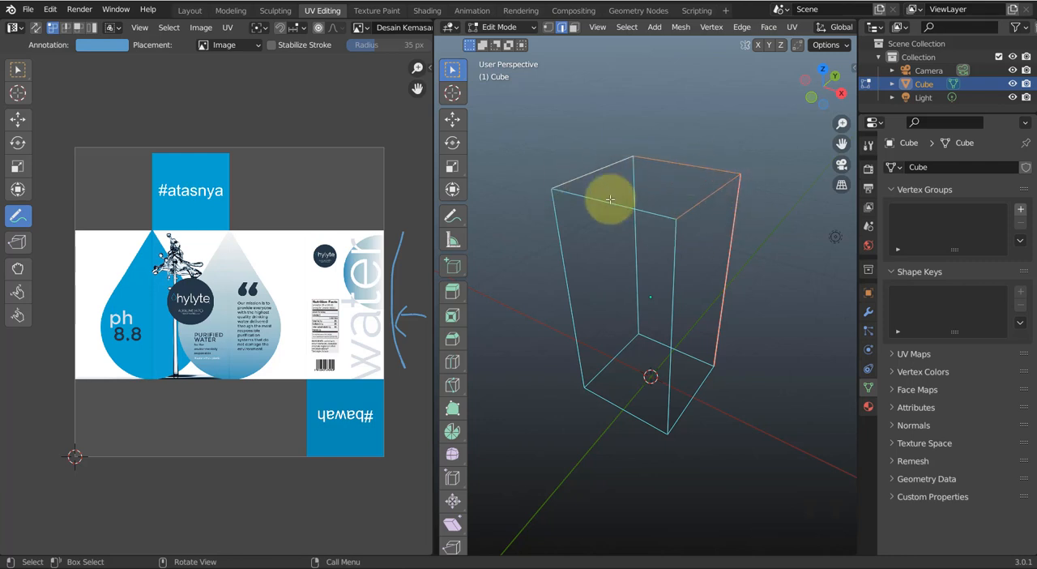
{"action": "right_click", "coordinate": [648, 154]}
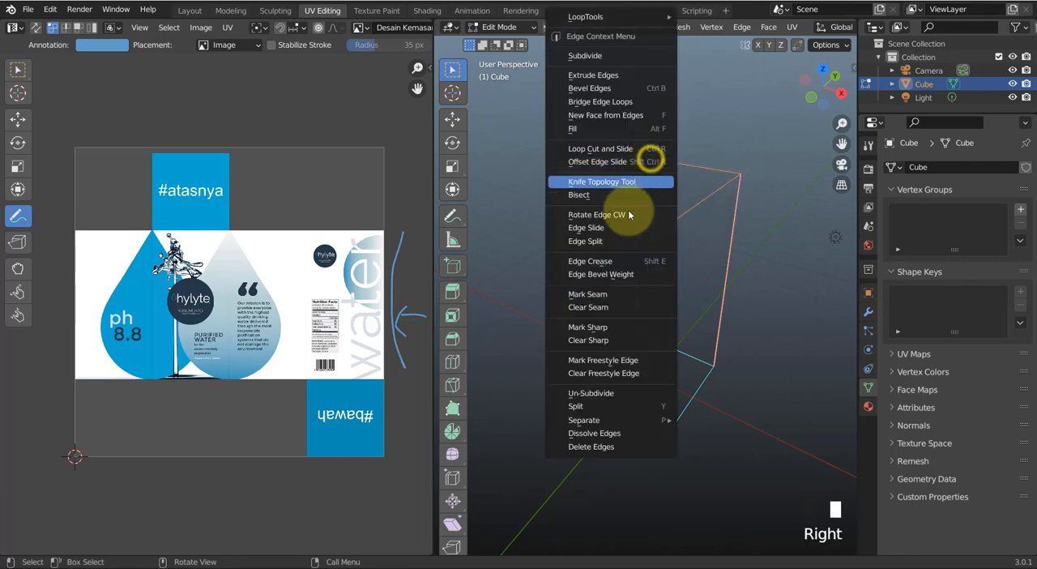
{"action": "left_click", "coordinate": [600, 294]}
{"action": "left_click", "coordinate": [663, 121]}
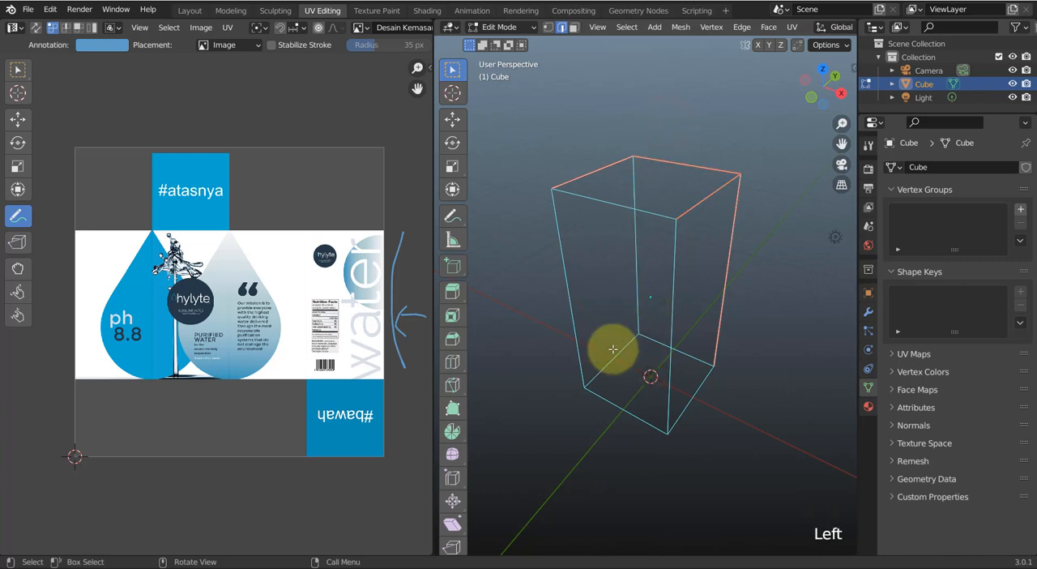
Sketch annotation arrows from the front panel up to the #atasnya panel and onto the box's top, undo them and leave the Annotate tool
{"action": "mouse_move", "coordinate": [202, 270]}
{"action": "left_mouse_down"}
{"action": "mouse_move", "coordinate": [210, 199]}
{"action": "mouse_move", "coordinate": [191, 218]}
{"action": "mouse_move", "coordinate": [224, 214]}
{"action": "left_mouse_up"}
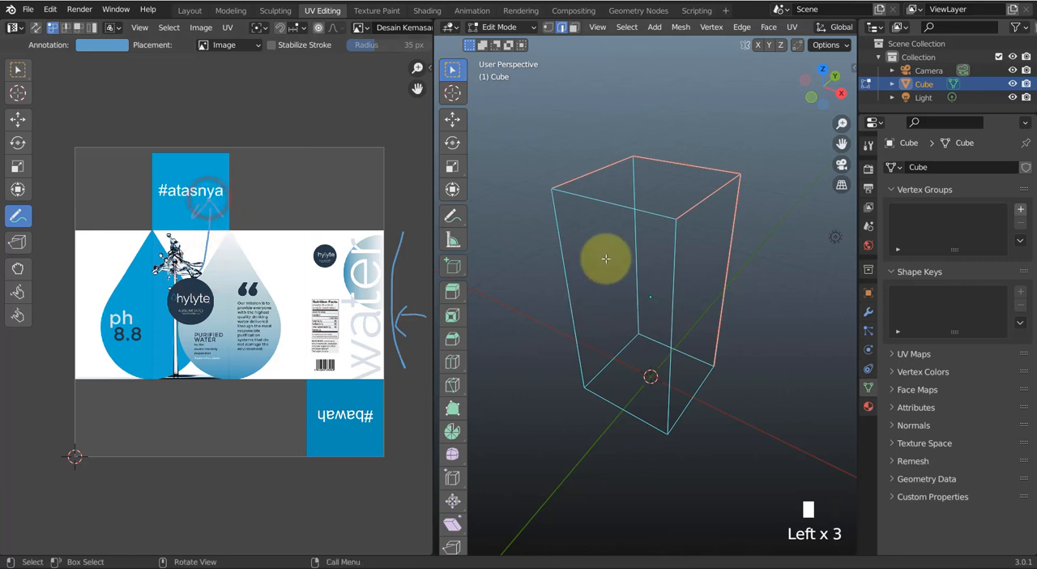
{"action": "left_click", "coordinate": [452, 216]}
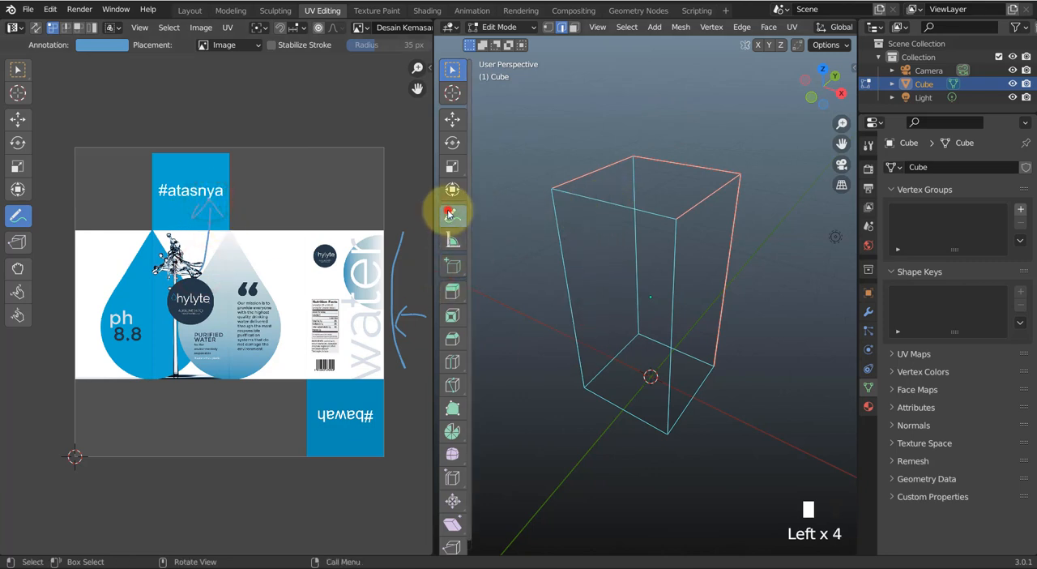
{"action": "mouse_move", "coordinate": [613, 271]}
{"action": "left_mouse_down"}
{"action": "mouse_move", "coordinate": [602, 209]}
{"action": "mouse_move", "coordinate": [642, 171]}
{"action": "mouse_move", "coordinate": [648, 188]}
{"action": "left_mouse_up"}
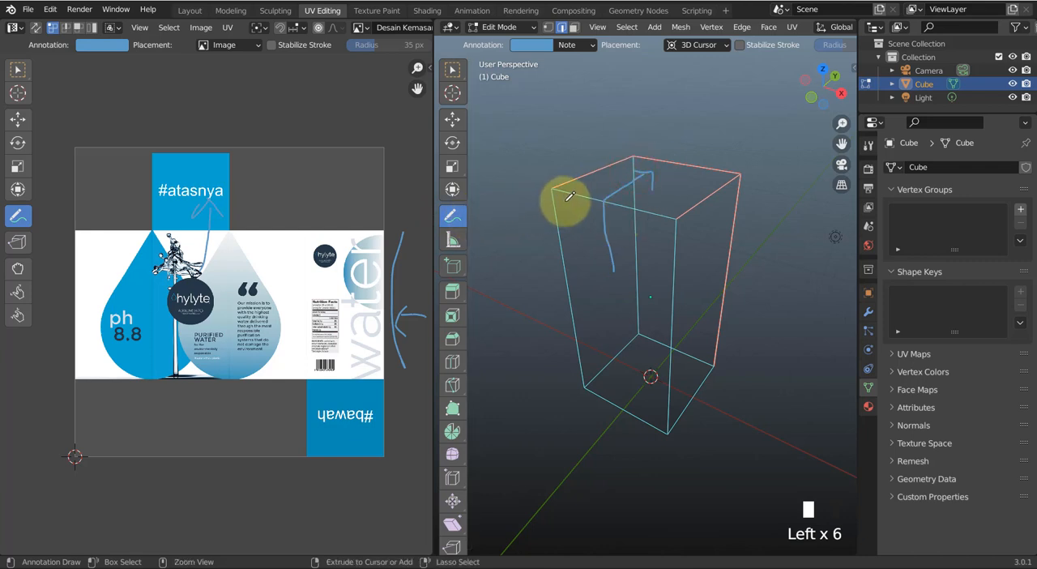
{"action": "key", "text": "ctrl+z"}
{"action": "key", "text": "ctrl+z"}
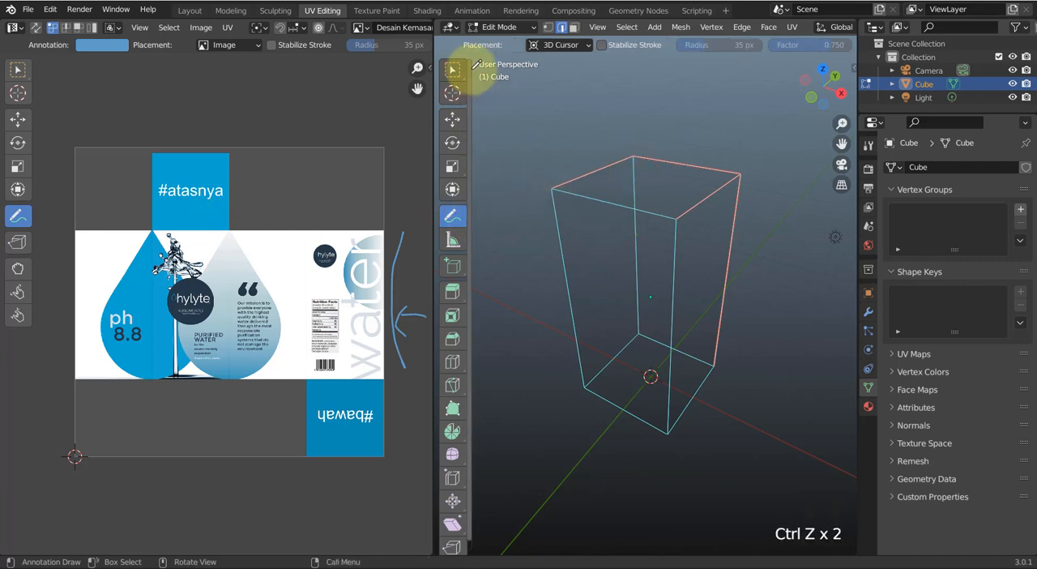
{"action": "left_click", "coordinate": [452, 121]}
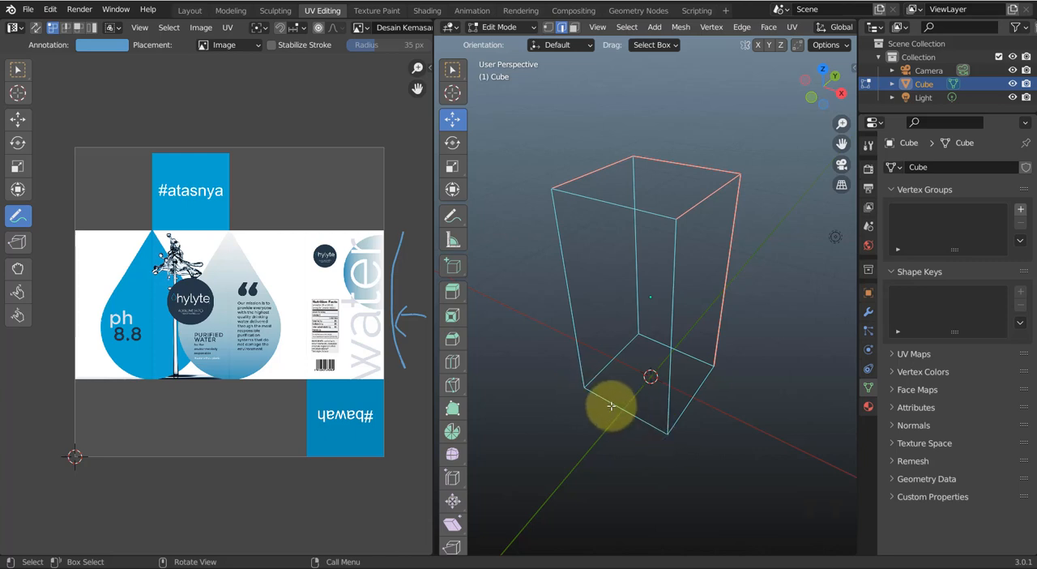
Cross out the empty area below the hylyte panel and mark the box's bottom edges as seams, except the rear one
{"action": "left_click", "coordinate": [615, 355]}
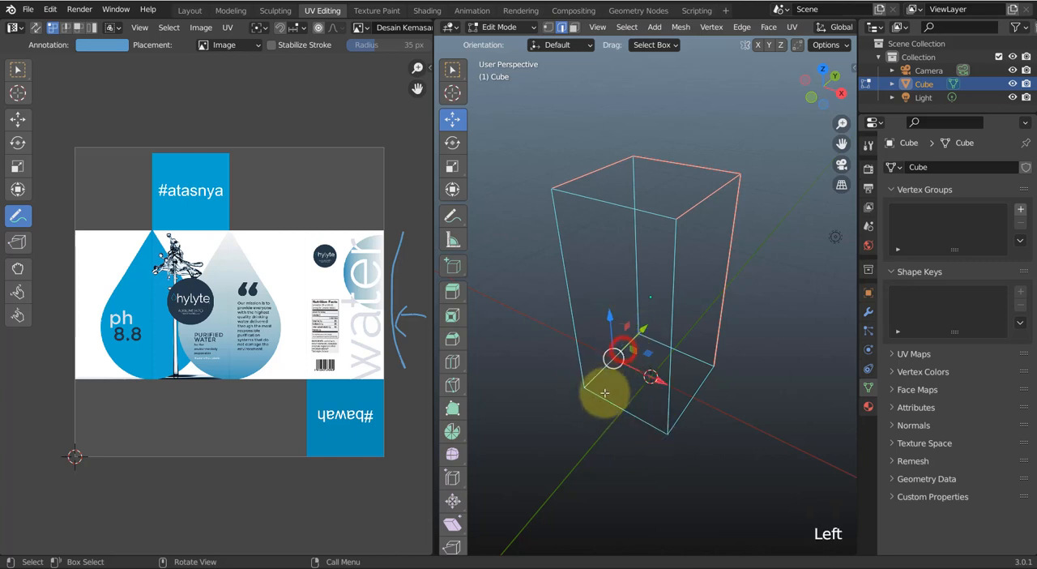
{"action": "left_click", "coordinate": [605, 400], "text": "shift"}
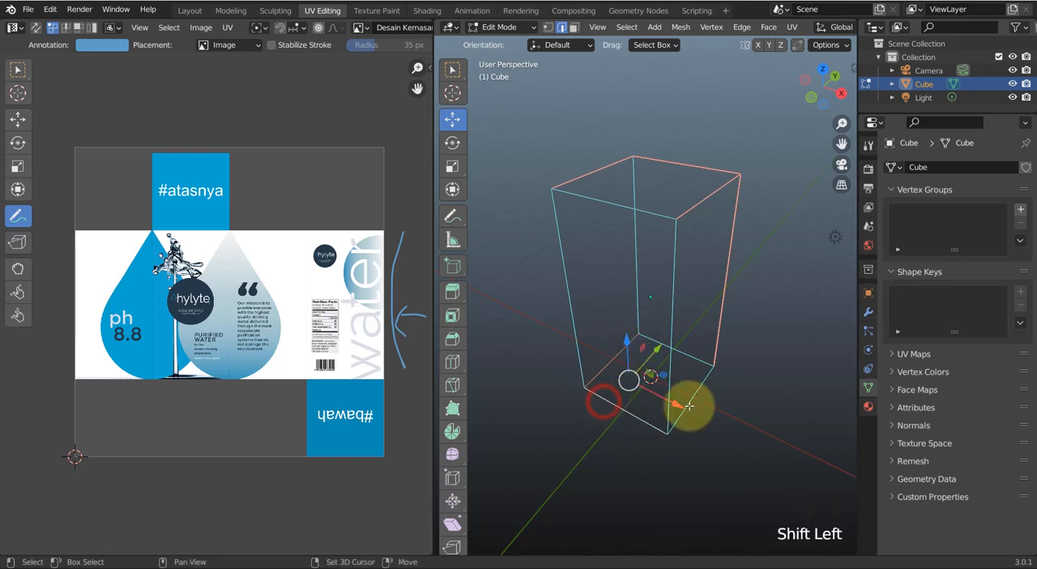
{"action": "left_click", "coordinate": [706, 382], "text": "shift"}
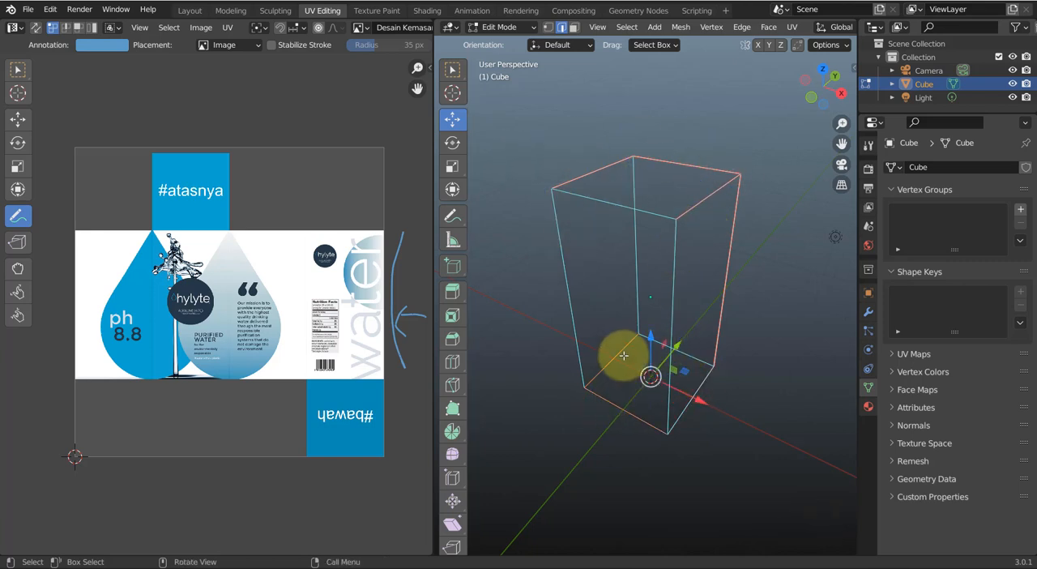
{"action": "mouse_move", "coordinate": [177, 395]}
{"action": "left_mouse_down"}
{"action": "mouse_move", "coordinate": [201, 423]}
{"action": "mouse_move", "coordinate": [176, 424]}
{"action": "left_mouse_up"}
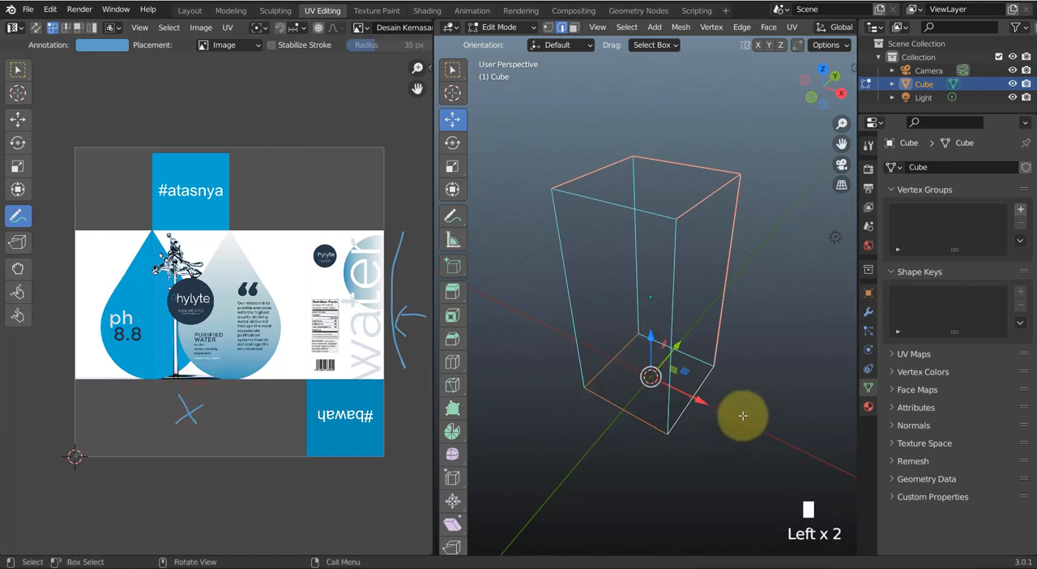
{"action": "right_click", "coordinate": [604, 367]}
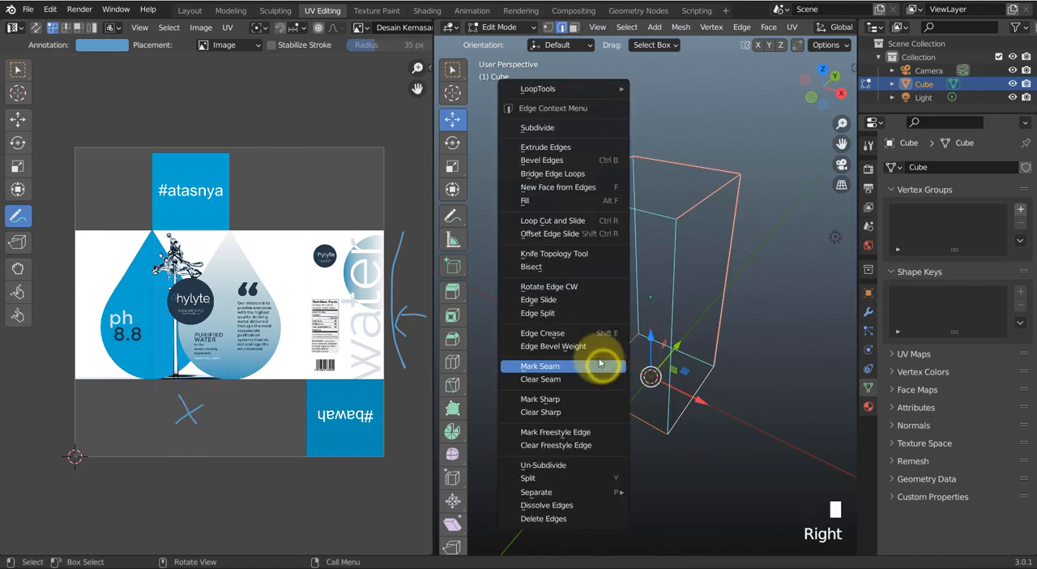
{"action": "left_click", "coordinate": [558, 366]}
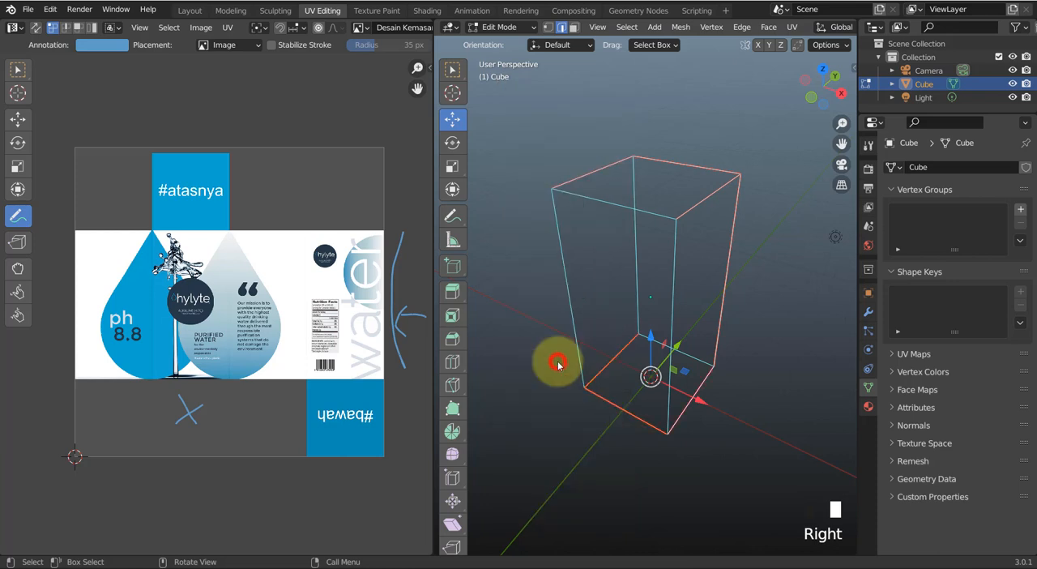
{"action": "left_click", "coordinate": [763, 327]}
Select all faces of the box in face selection mode and unwrap them along the marked seams
{"action": "middle_click_drag", "start_coordinate": [764, 328], "coordinate": [711, 386]}
{"action": "middle_click_drag", "start_coordinate": [679, 294], "coordinate": [678, 278]}
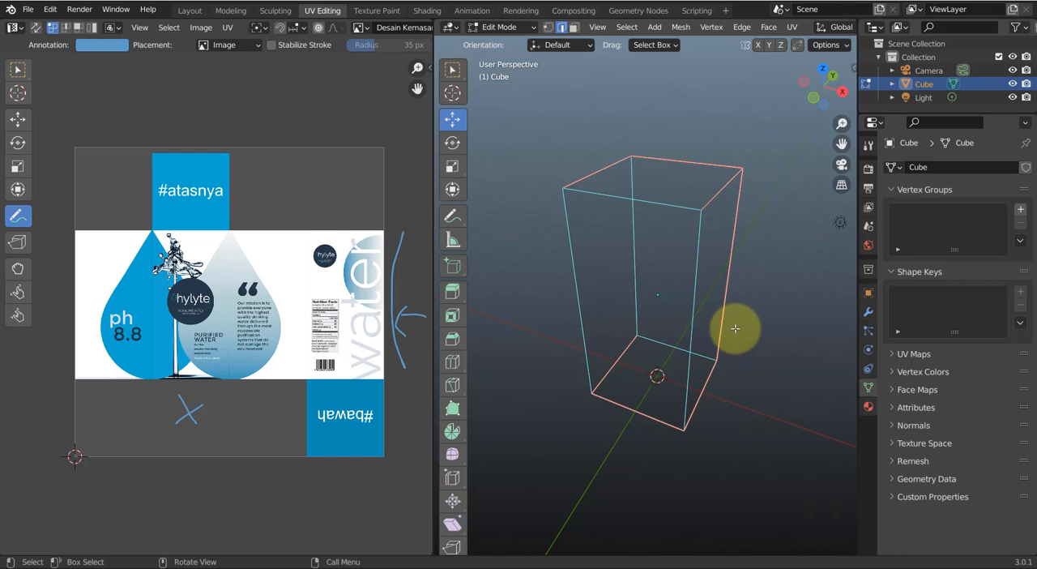
{"action": "key", "text": "Tab"}
{"action": "key", "text": "Tab"}
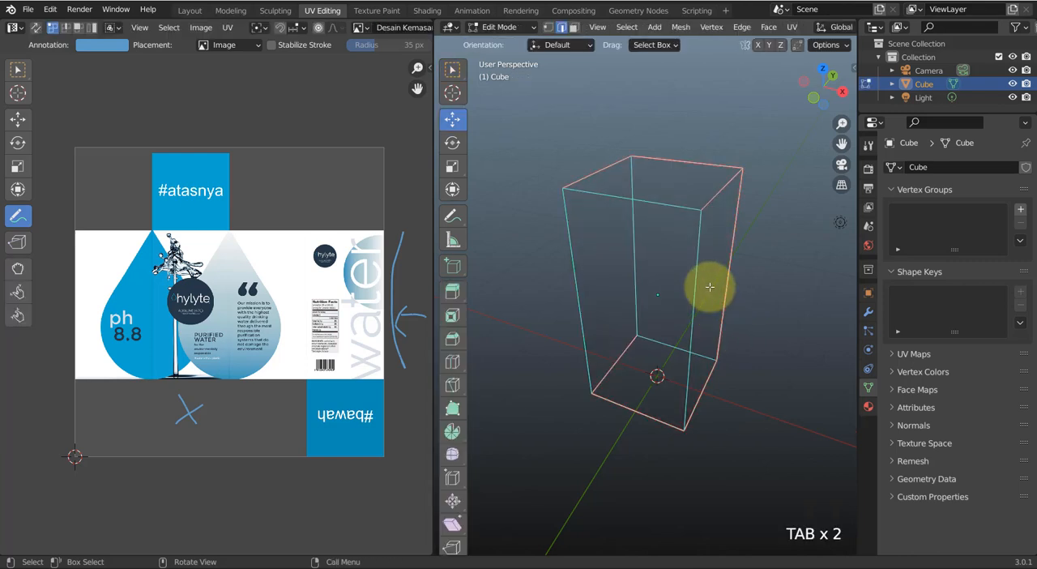
{"action": "key", "text": "a"}
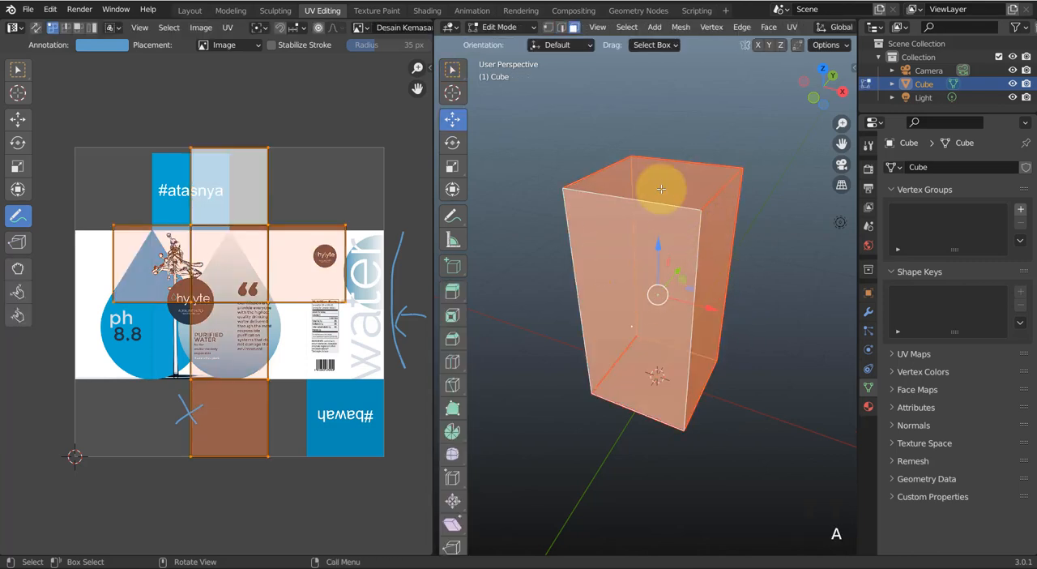
{"action": "right_click", "coordinate": [610, 231]}
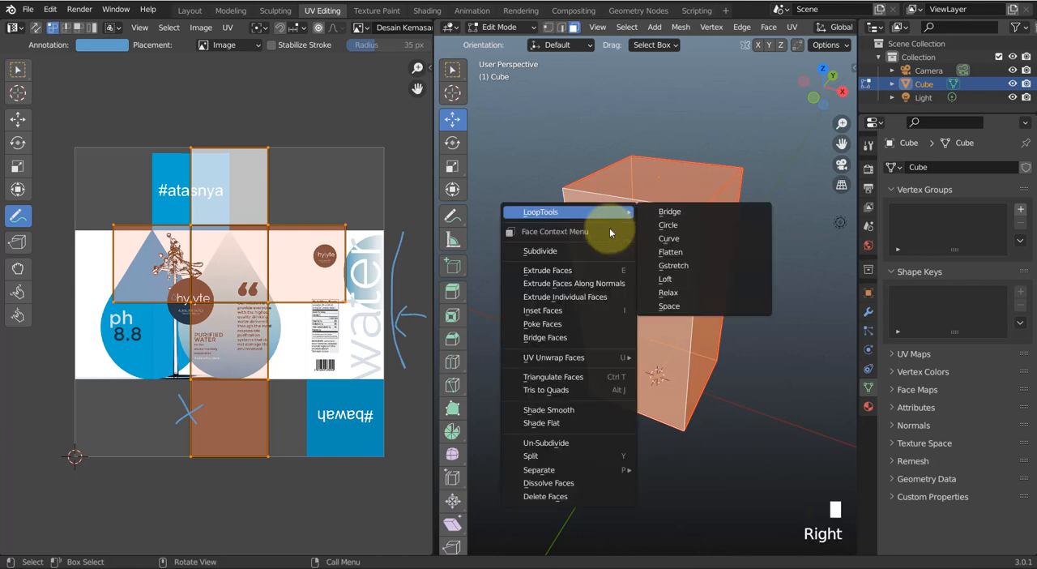
{"action": "key", "text": "Escape"}
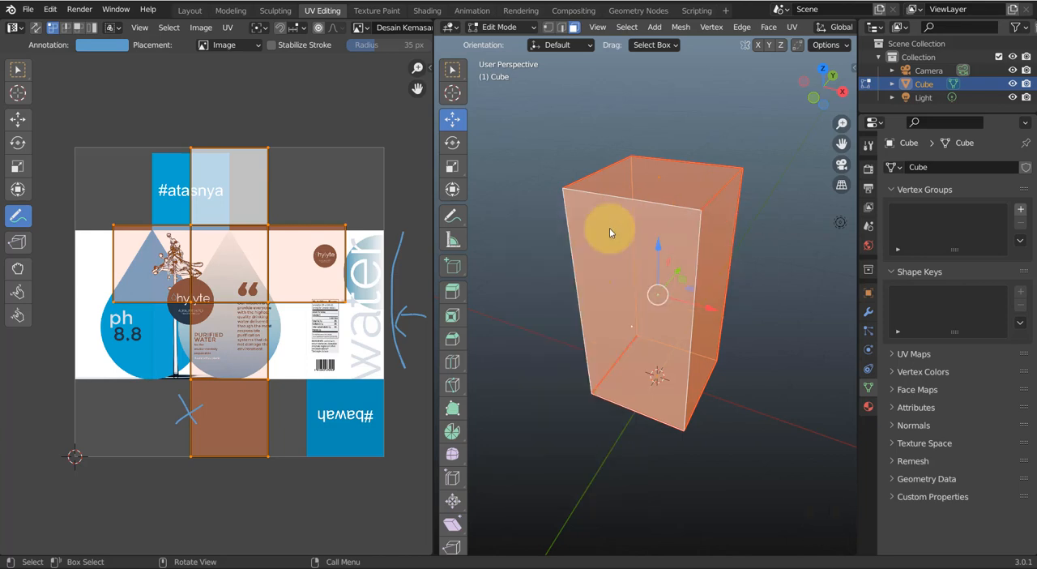
{"action": "key", "text": "u"}
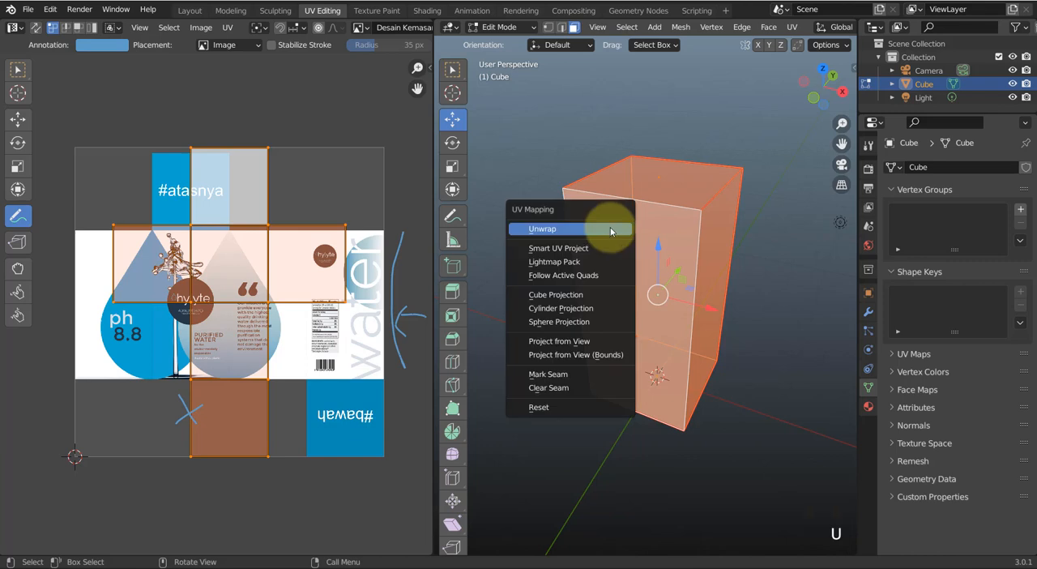
{"action": "left_click", "coordinate": [568, 231]}
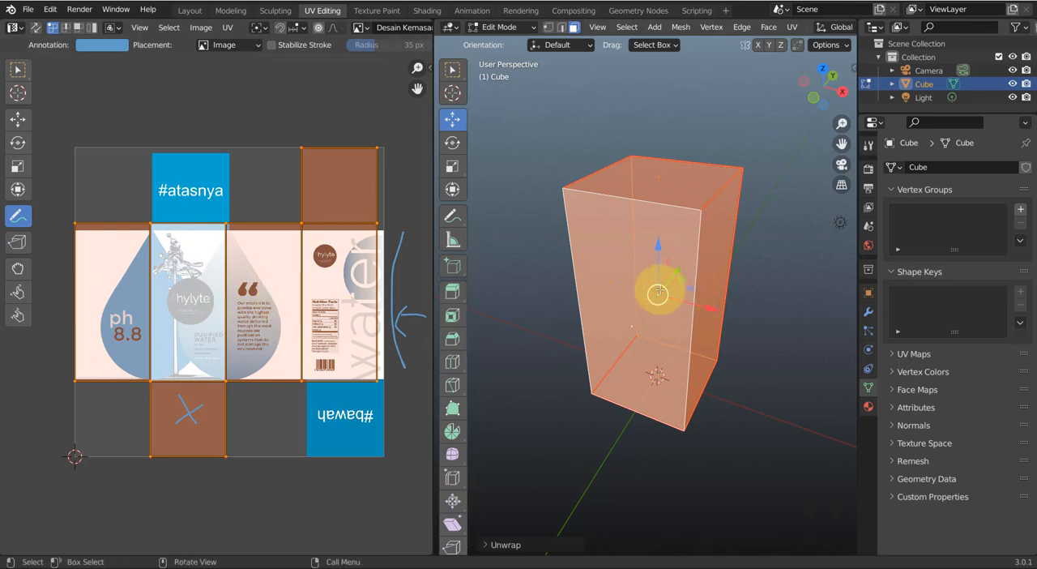
Return the box to Object Mode, turn off wireframe shading and inspect the packaging texture on its faces
{"action": "key", "text": "Tab"}
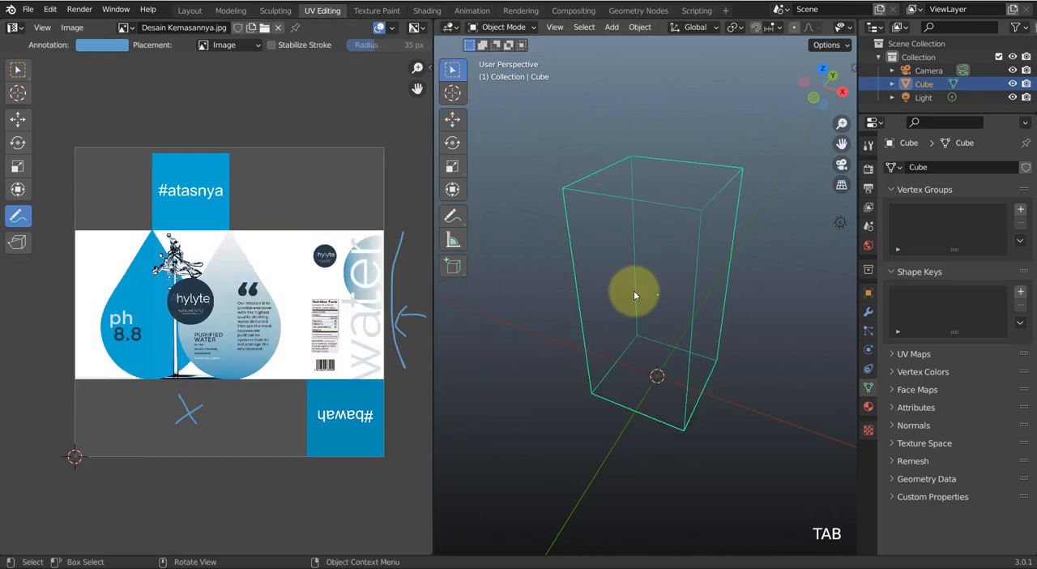
{"action": "key", "text": "shift+z"}
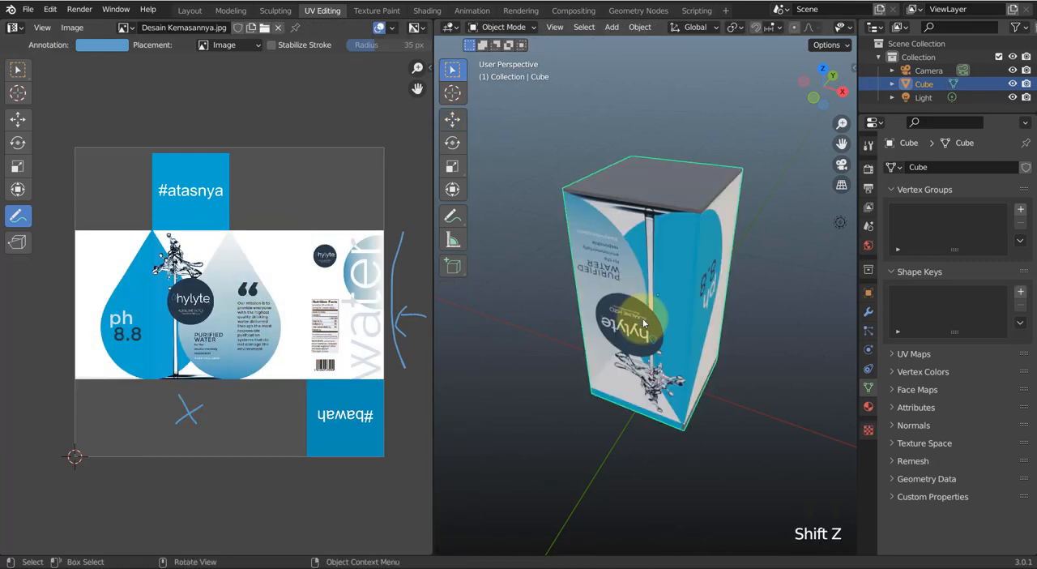
{"action": "mouse_move", "coordinate": [640, 324]}
{"action": "middle_mouse_down"}
{"action": "mouse_move", "coordinate": [652, 324]}
{"action": "mouse_move", "coordinate": [644, 326]}
{"action": "middle_mouse_up"}
{"action": "scroll", "coordinate": [654, 332], "scroll_direction": "up", "scroll_amount": 2}
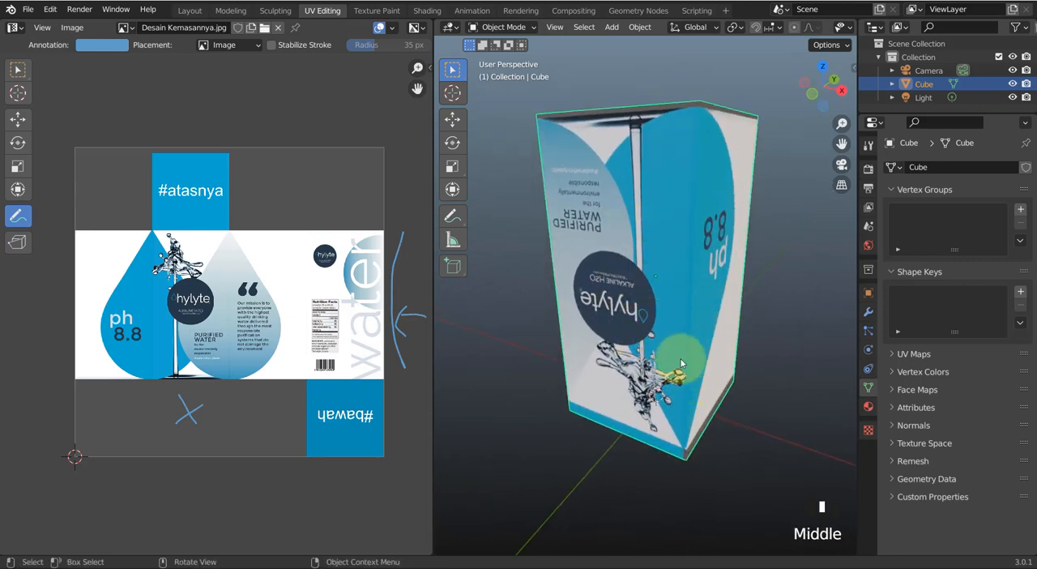
{"action": "middle_click_drag", "start_coordinate": [678, 364], "coordinate": [680, 391]}
{"action": "mouse_move", "coordinate": [638, 324]}
{"action": "middle_mouse_down"}
{"action": "mouse_move", "coordinate": [648, 309]}
{"action": "mouse_move", "coordinate": [640, 312]}
{"action": "middle_mouse_up"}
Rotate the box's whole UV layout by -180 degrees in Edit Mode and check the texture's orientation around the box
{"action": "key", "text": "Tab"}
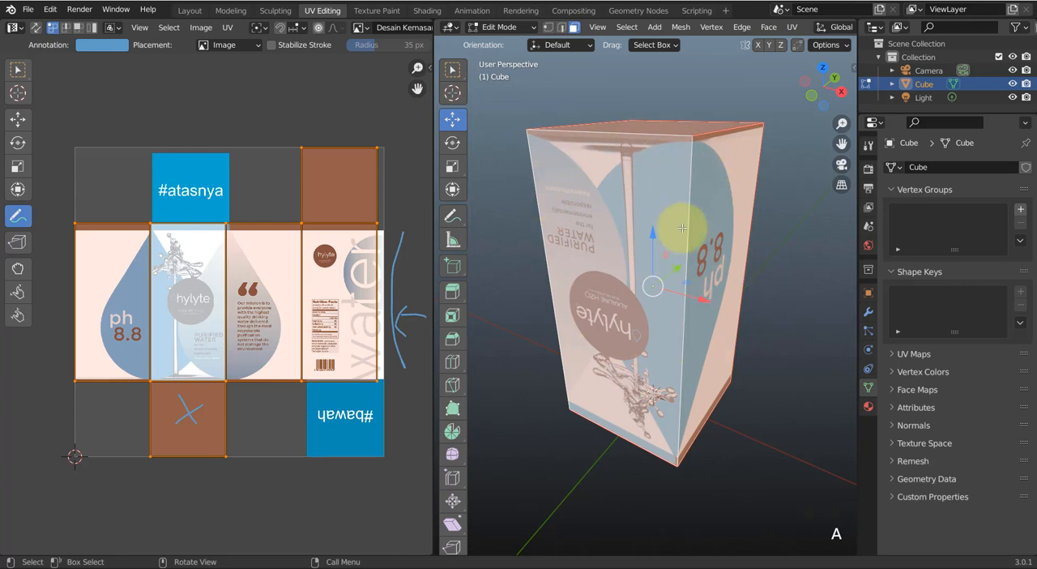
{"action": "left_click", "coordinate": [17, 143]}
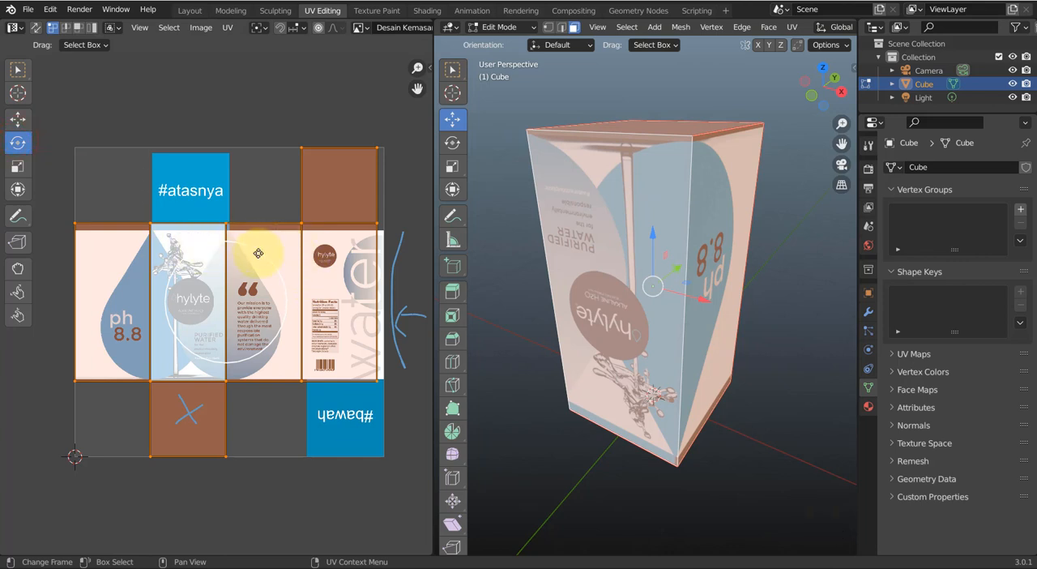
{"action": "key", "text": "r"}
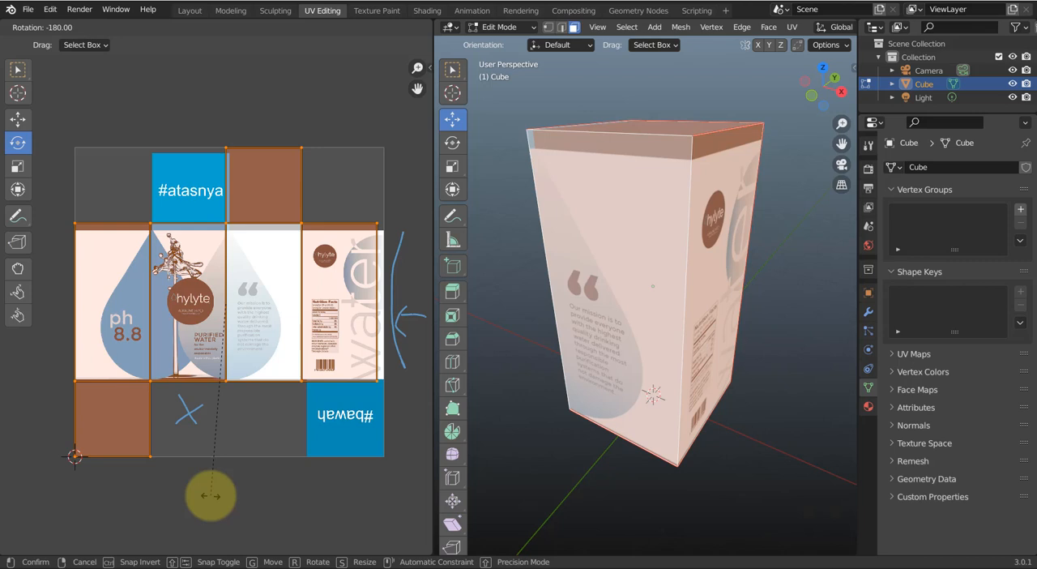
{"action": "left_click", "coordinate": [210, 495]}
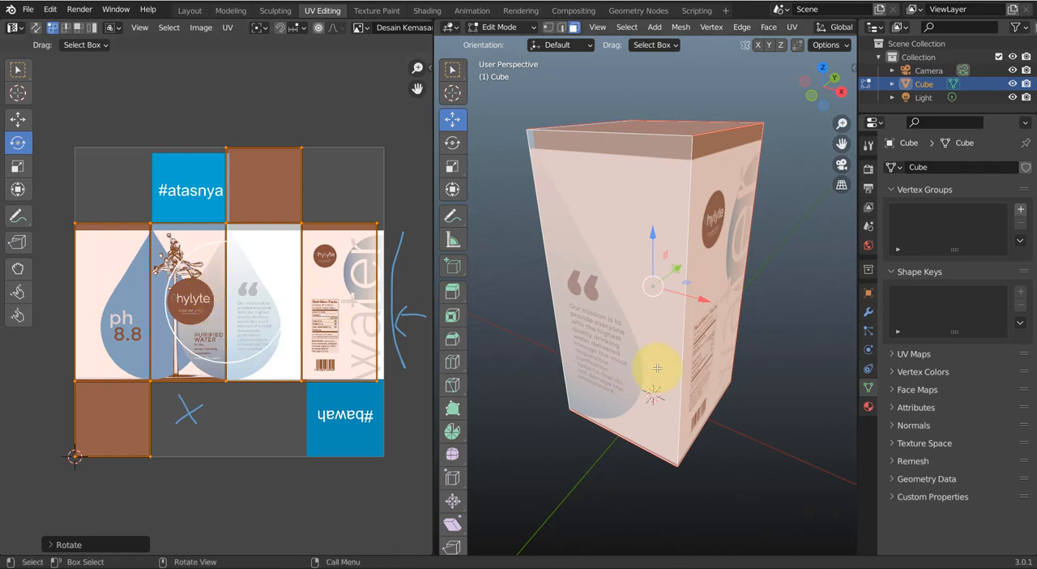
{"action": "middle_click_drag", "start_coordinate": [729, 358], "coordinate": [502, 330]}
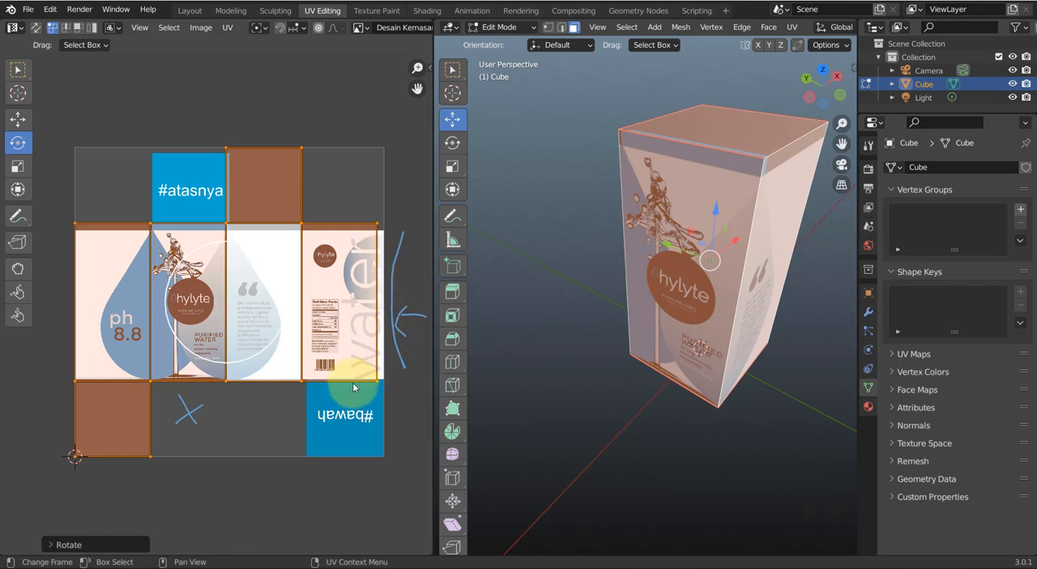
Move the whole UV layout about 0.0245 along X to the outer edge of the water panel in the design
{"action": "key", "text": "g"}
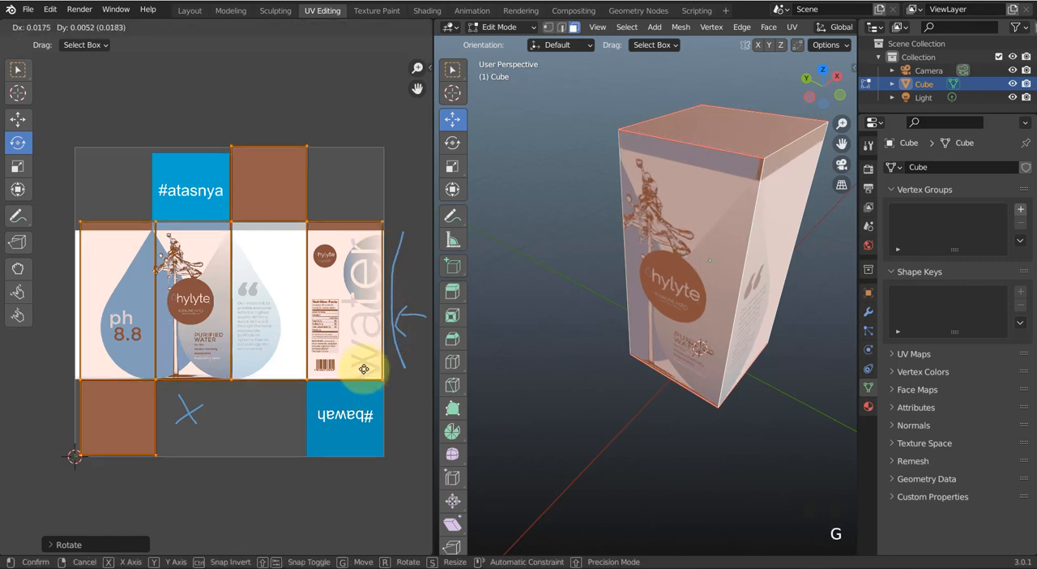
{"action": "key", "text": "x"}
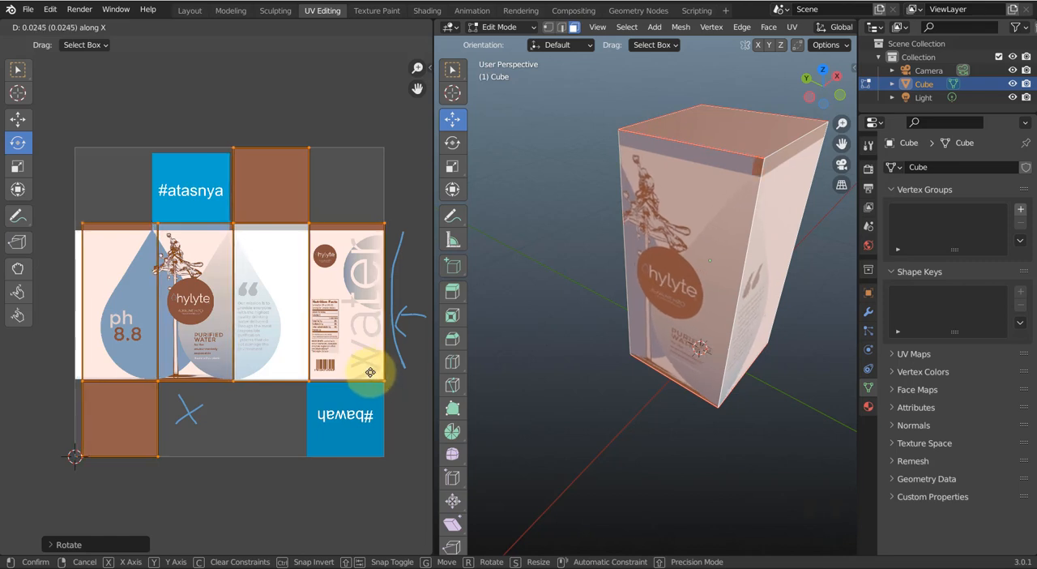
{"action": "left_click", "coordinate": [370, 372]}
Nudge the UV layout about 0.0035 along X and 0.0074 along Y to meet the upper outer corner of the #bawah panel
{"action": "scroll", "coordinate": [380, 401], "scroll_direction": "up", "scroll_amount": 4}
{"action": "middle_click_drag", "start_coordinate": [381, 405], "coordinate": [262, 341]}
{"action": "scroll", "coordinate": [393, 372], "scroll_direction": "up", "scroll_amount": 2}
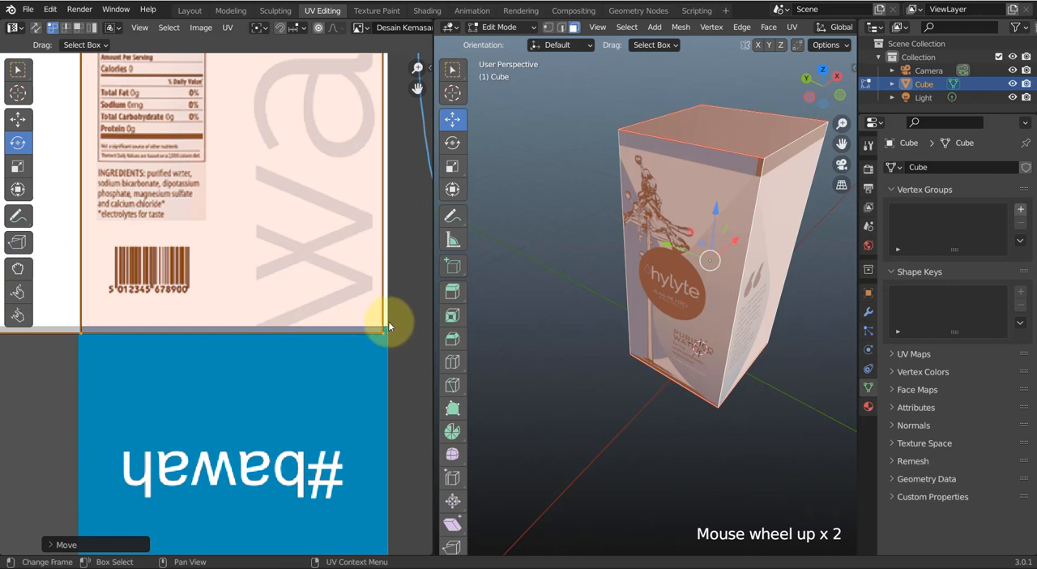
{"action": "key", "text": "g"}
{"action": "key", "text": "x"}
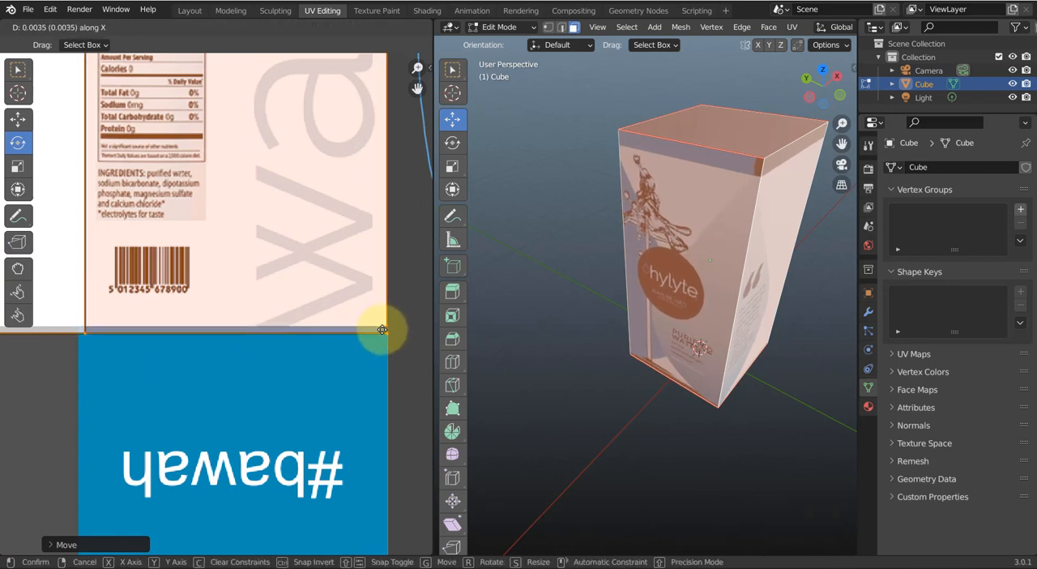
{"action": "left_click", "coordinate": [382, 332]}
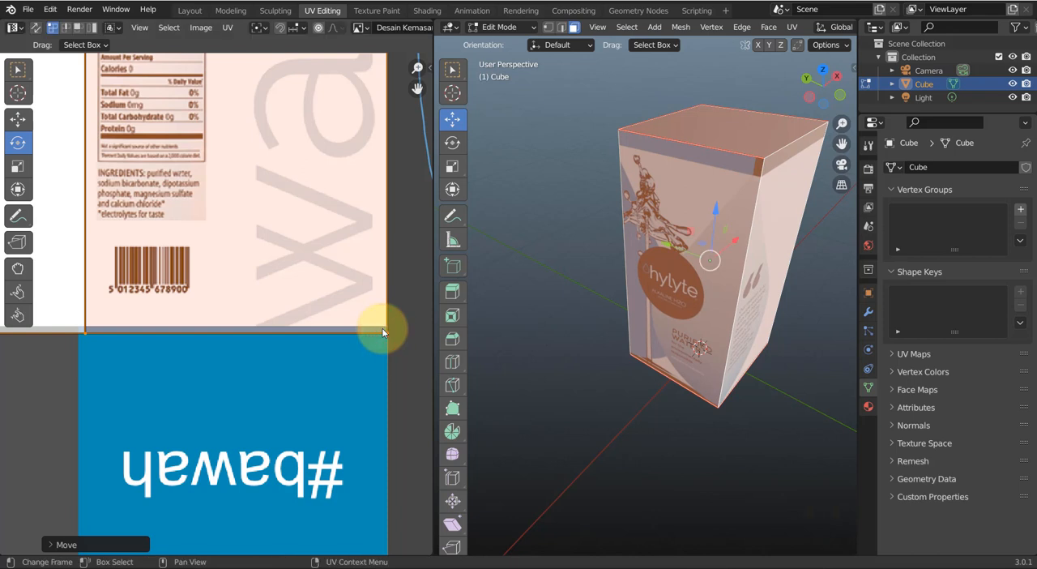
{"action": "key", "text": "g"}
{"action": "key", "text": "y"}
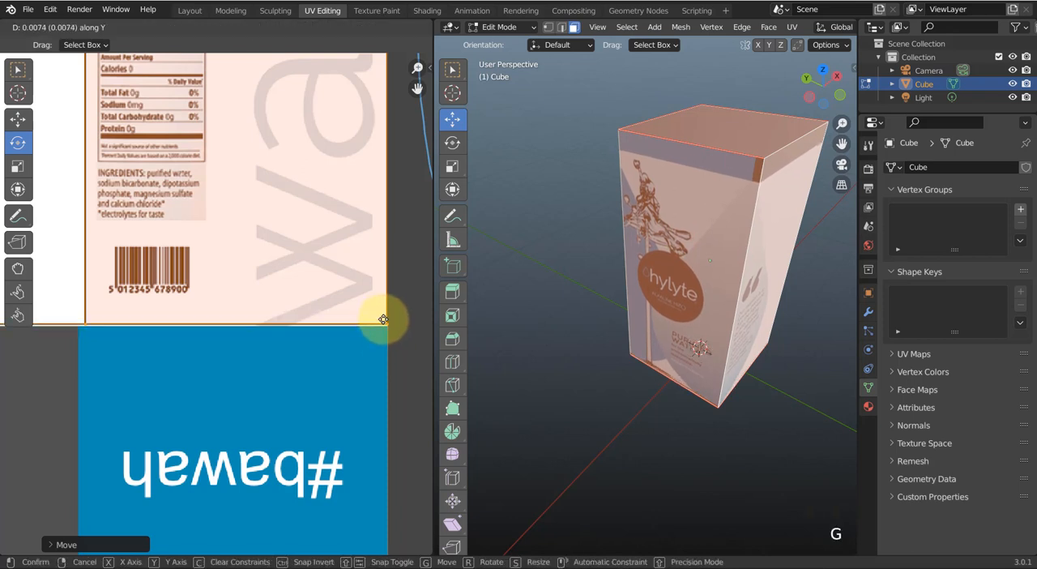
{"action": "left_click", "coordinate": [382, 323]}
Select the lower outer corner vertex of the water panel's UV face and snap the 2D cursor to it
{"action": "scroll", "coordinate": [370, 342], "scroll_direction": "down", "scroll_amount": 4}
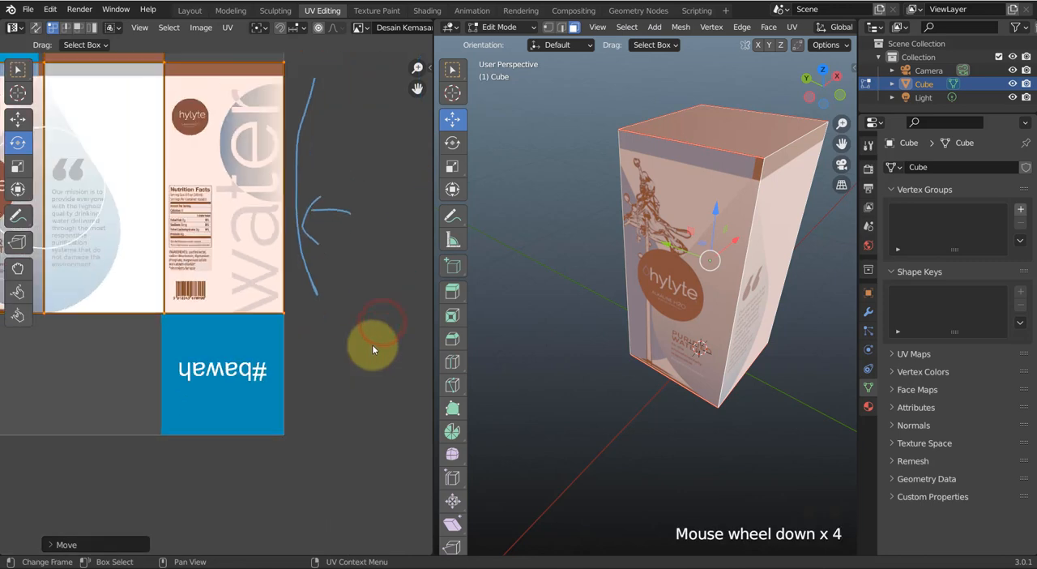
{"action": "middle_click_drag", "start_coordinate": [368, 348], "coordinate": [305, 311]}
{"action": "scroll", "coordinate": [350, 353], "scroll_direction": "up", "scroll_amount": 2}
{"action": "scroll", "coordinate": [307, 378], "scroll_direction": "up", "scroll_amount": 2}
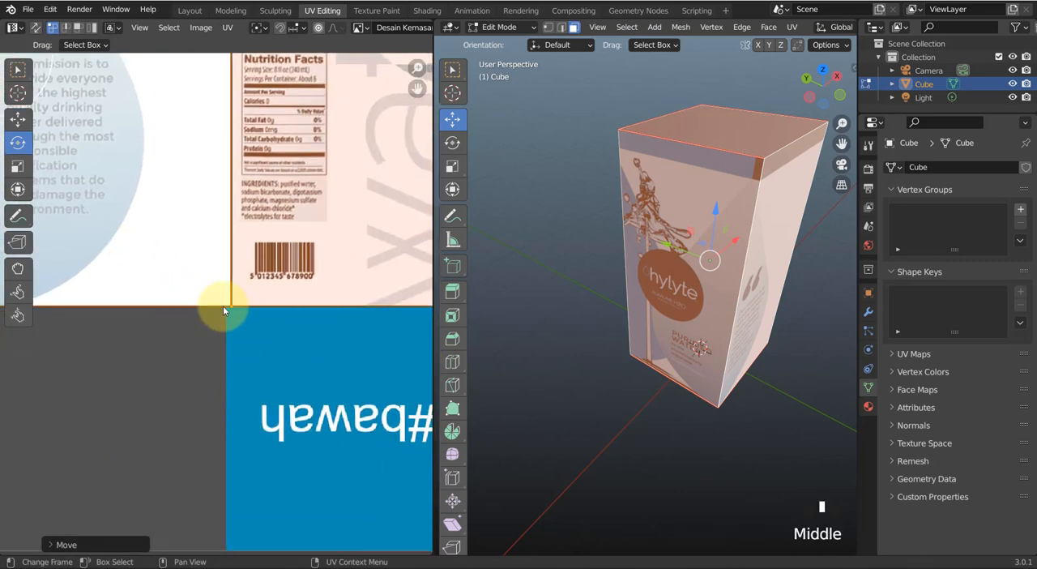
{"action": "scroll", "coordinate": [223, 306], "scroll_direction": "down", "scroll_amount": 2}
{"action": "middle_click_drag", "start_coordinate": [216, 343], "coordinate": [39, 278]}
{"action": "scroll", "coordinate": [298, 350], "scroll_direction": "down", "scroll_amount": 1}
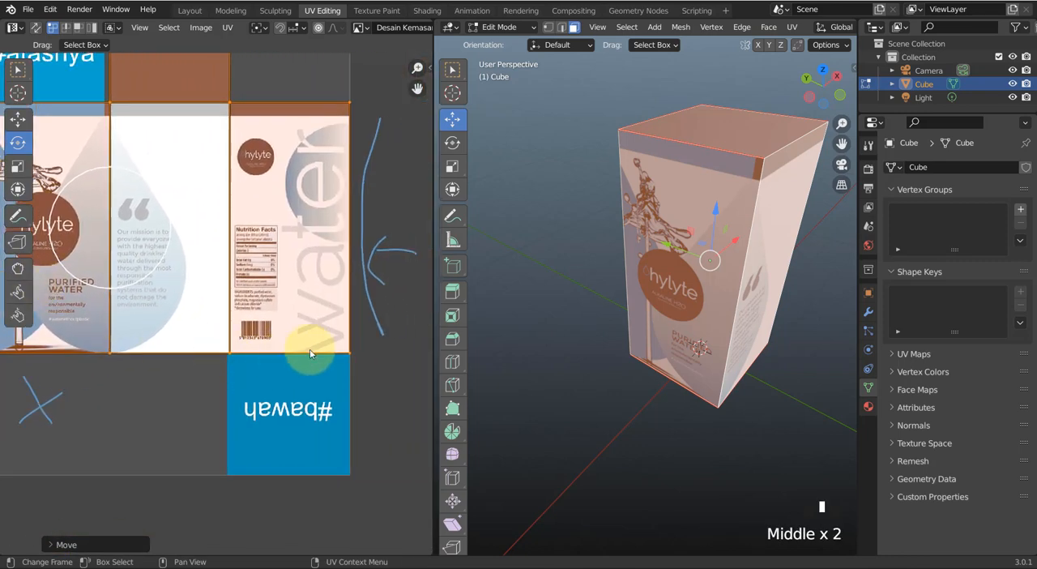
{"action": "left_click", "coordinate": [354, 343]}
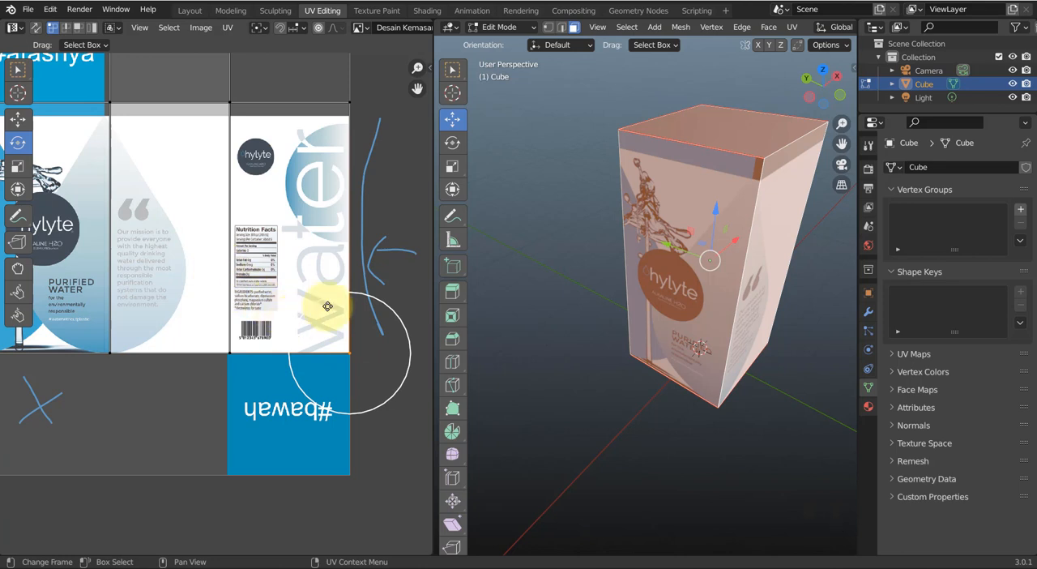
{"action": "key", "text": "shift+s"}
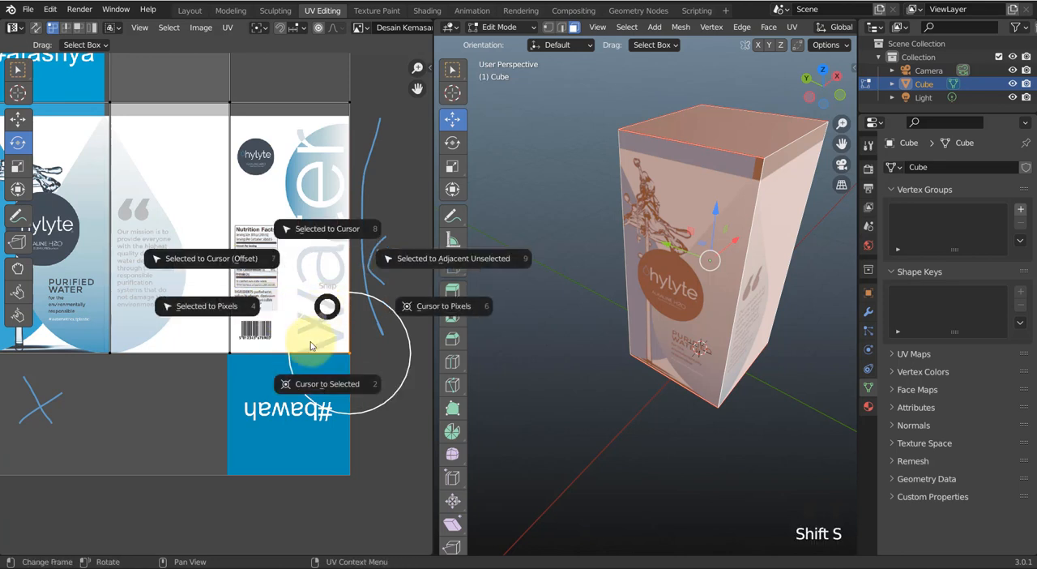
{"action": "left_click", "coordinate": [322, 389]}
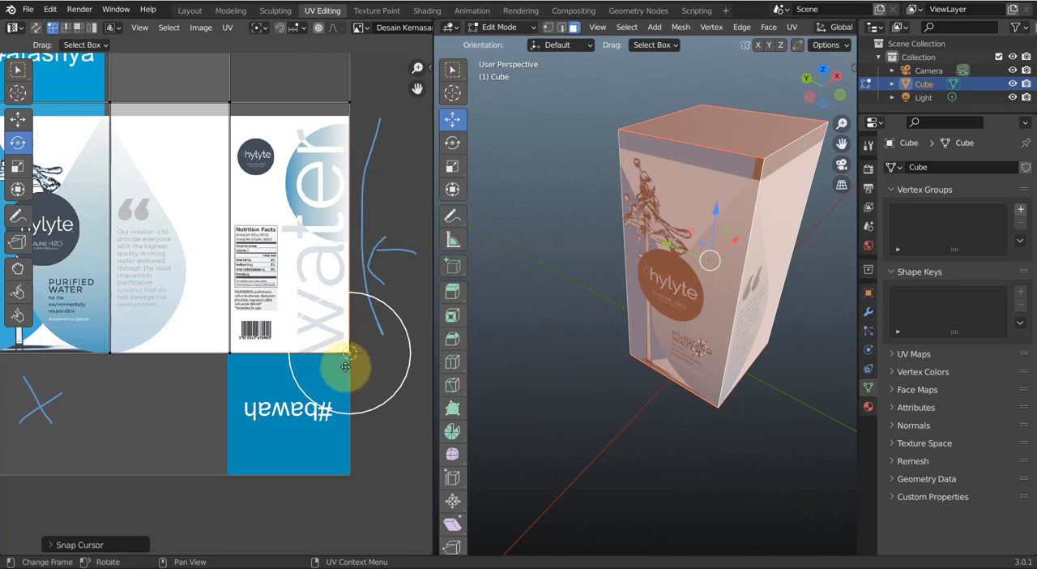
{"action": "scroll", "coordinate": [352, 364], "scroll_direction": "down", "scroll_amount": 1}
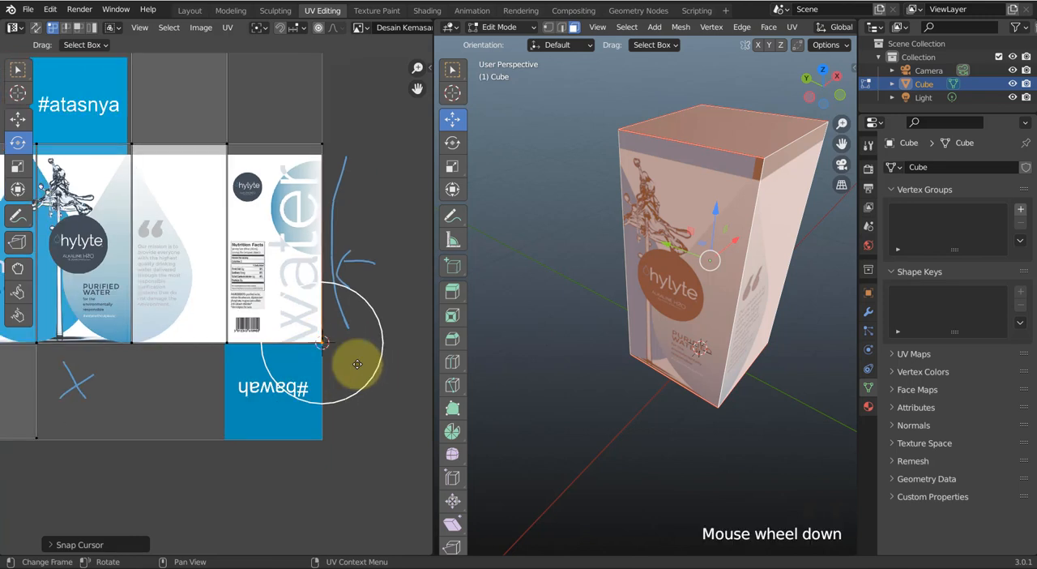
{"action": "scroll", "coordinate": [356, 364], "scroll_direction": "up", "scroll_amount": 1}
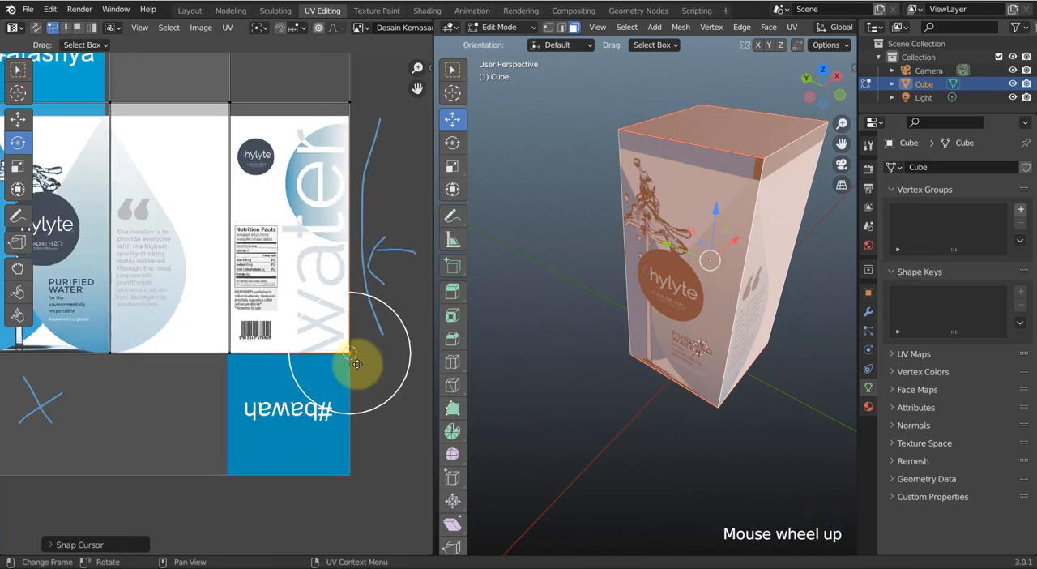
{"action": "left_click", "coordinate": [319, 29]}
{"action": "left_click", "coordinate": [318, 29]}
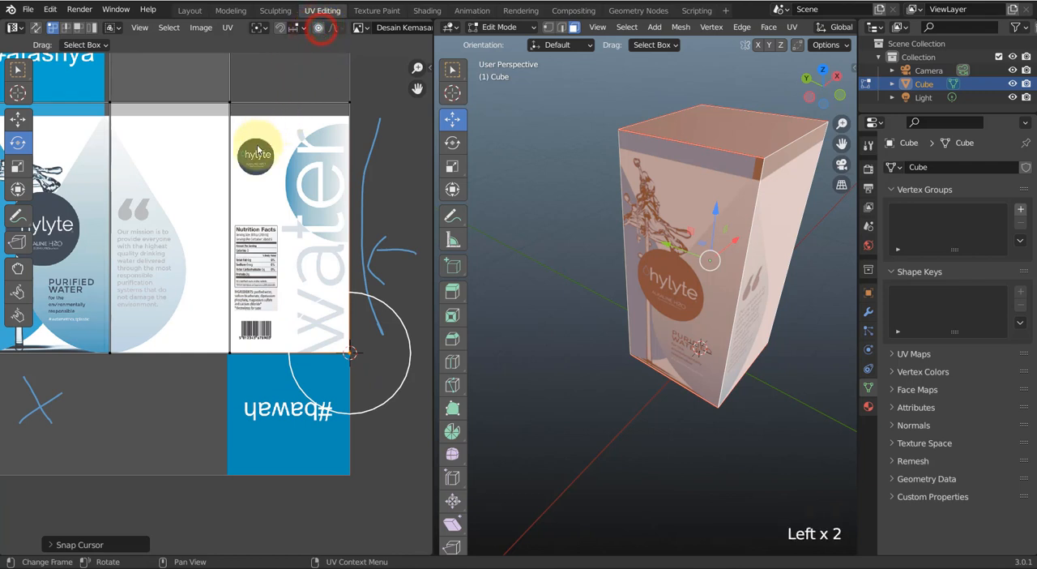
Select the box's entire UV layout
{"action": "scroll", "coordinate": [348, 354], "scroll_direction": "down", "scroll_amount": 2}
{"action": "mouse_move", "coordinate": [348, 354]}
{"action": "middle_mouse_down"}
{"action": "mouse_move", "coordinate": [324, 346]}
{"action": "mouse_move", "coordinate": [359, 365]}
{"action": "middle_mouse_up"}
{"action": "key", "text": "a"}
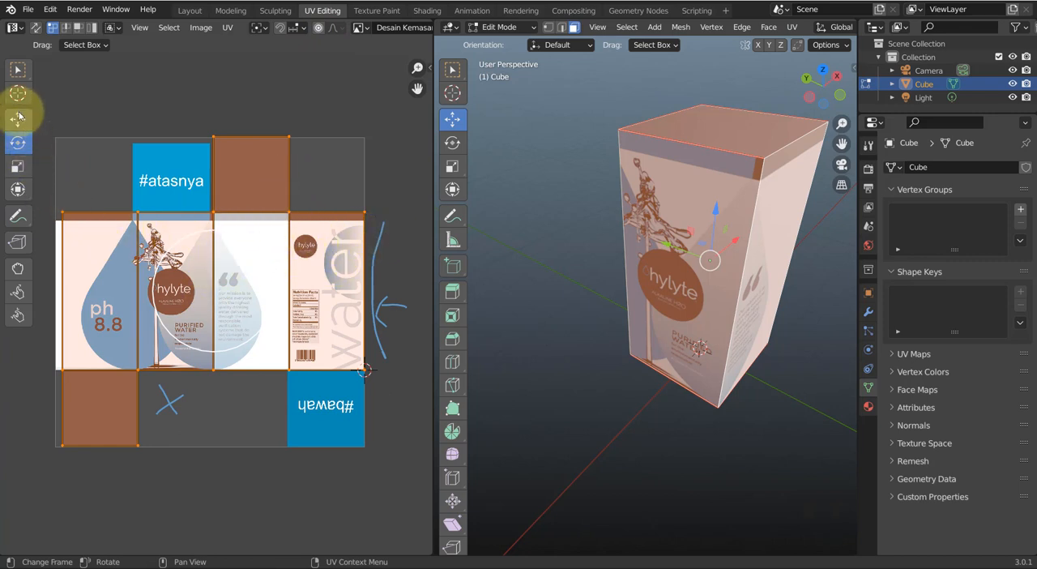
{"action": "left_click", "coordinate": [17, 166]}
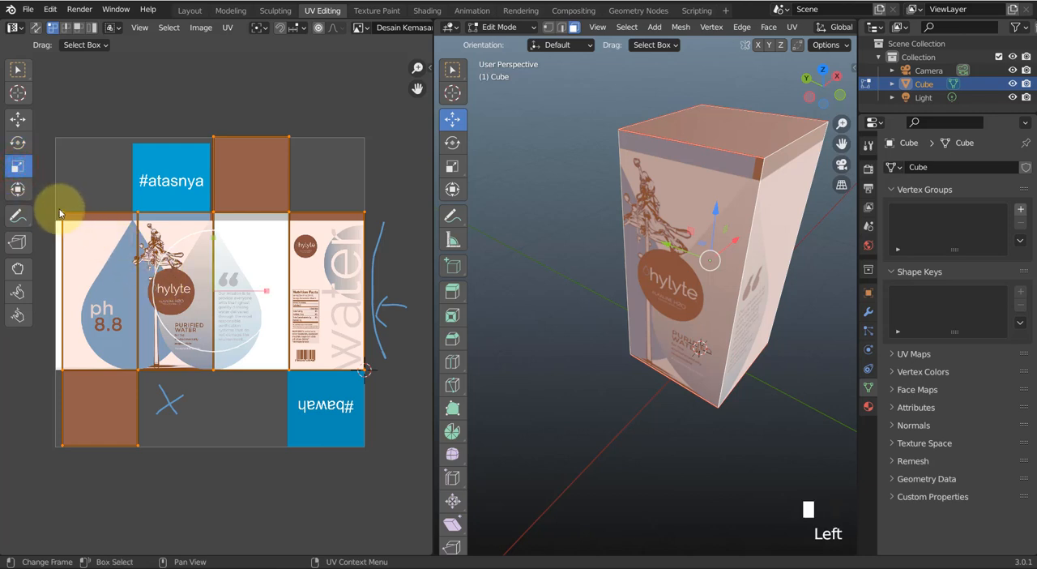
{"action": "left_click", "coordinate": [17, 69]}
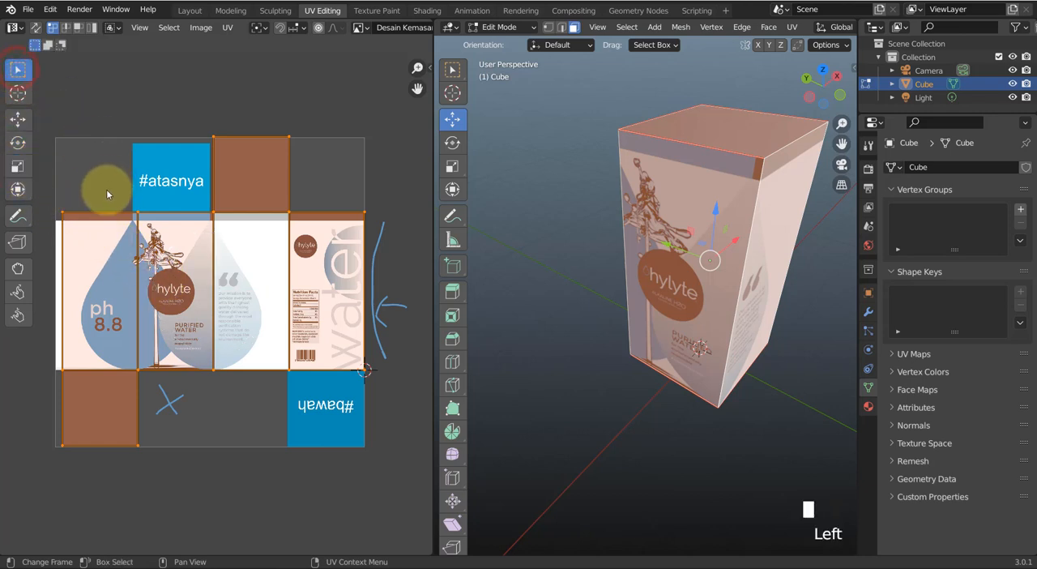
{"action": "key", "text": "s"}
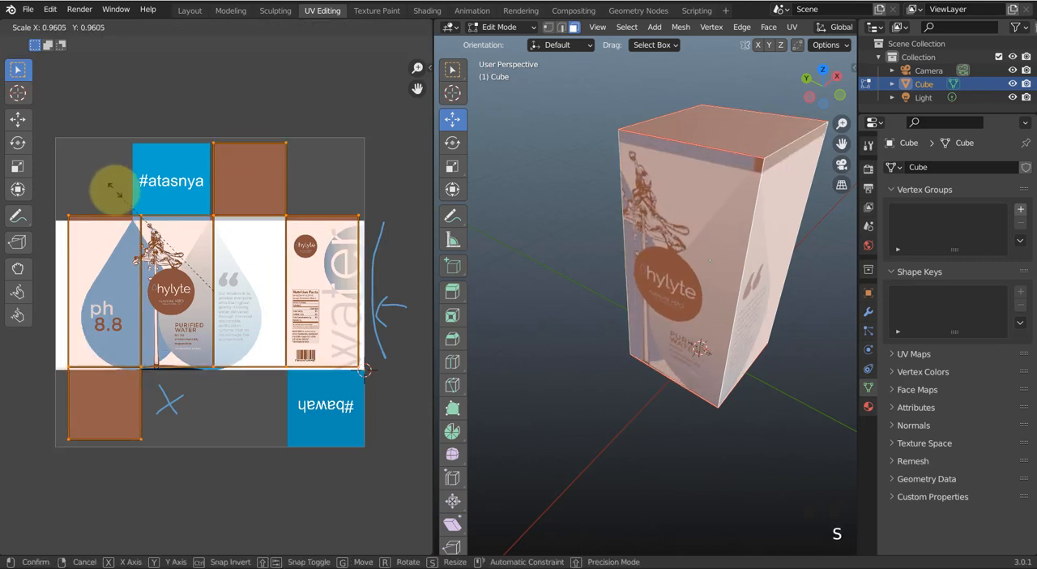
{"action": "key", "text": "s"}
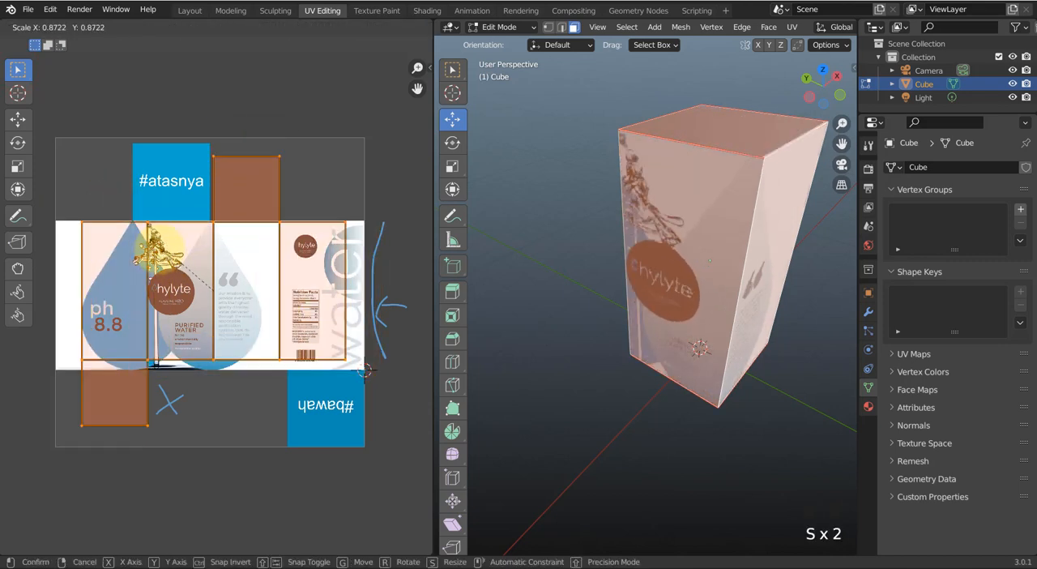
{"action": "left_click", "coordinate": [151, 233]}
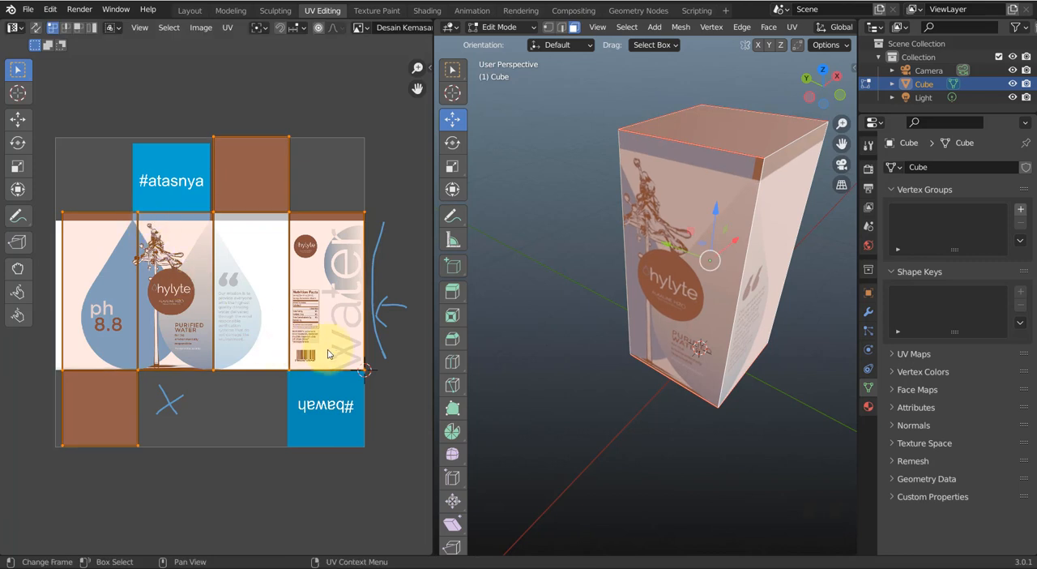
Set the UV pivot to 2D Cursor and scale the layout by about 1.026 to span the full width of the design
{"action": "left_click", "coordinate": [262, 33]}
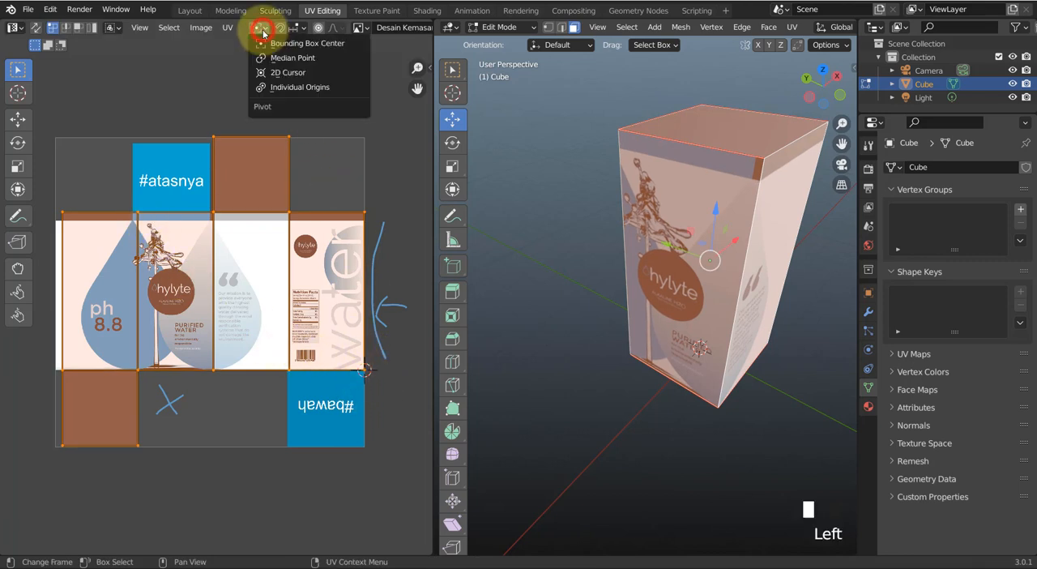
{"action": "left_click", "coordinate": [262, 73]}
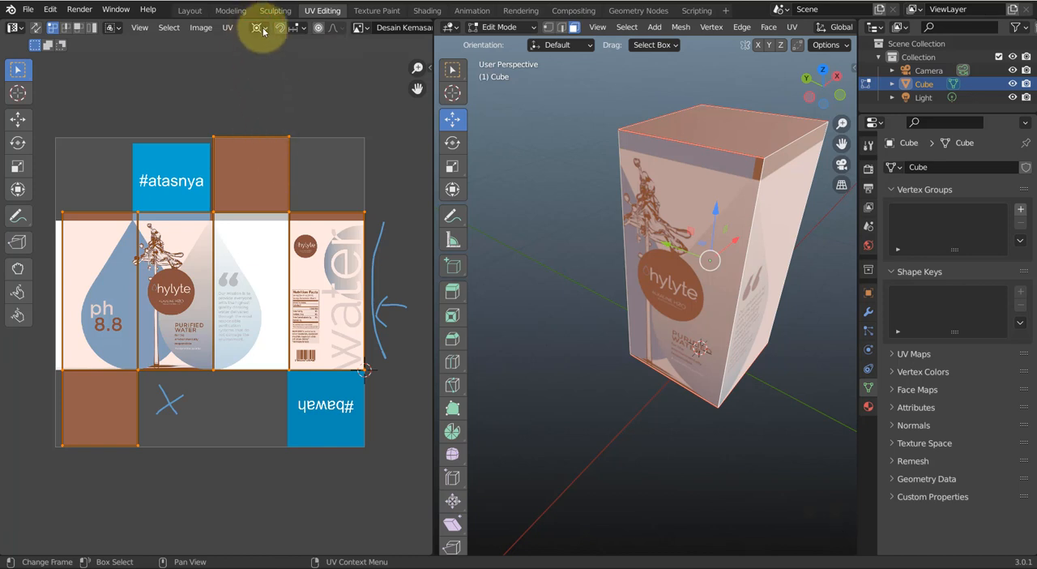
{"action": "left_click", "coordinate": [263, 31]}
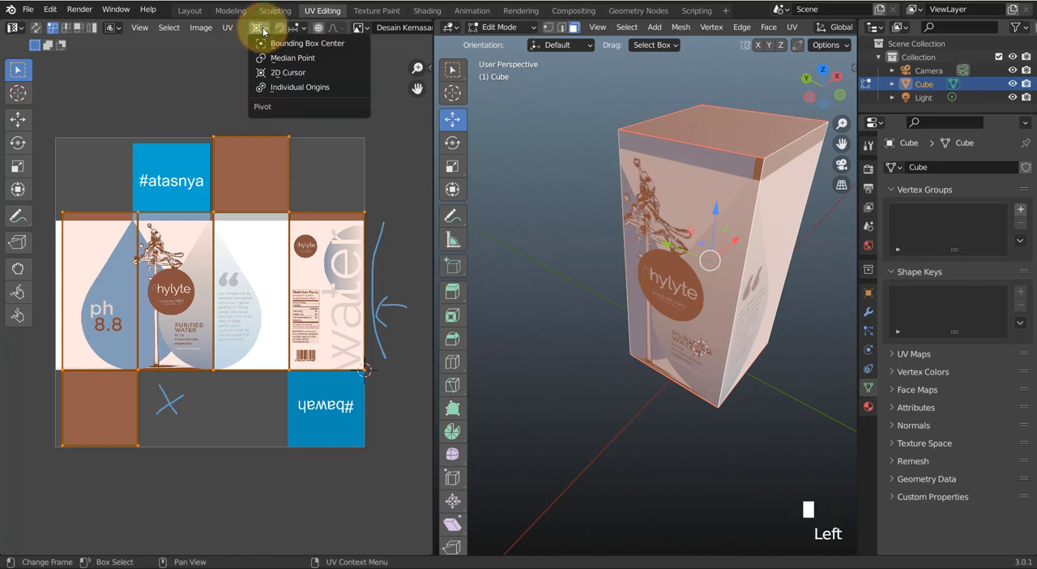
{"action": "left_click", "coordinate": [261, 74]}
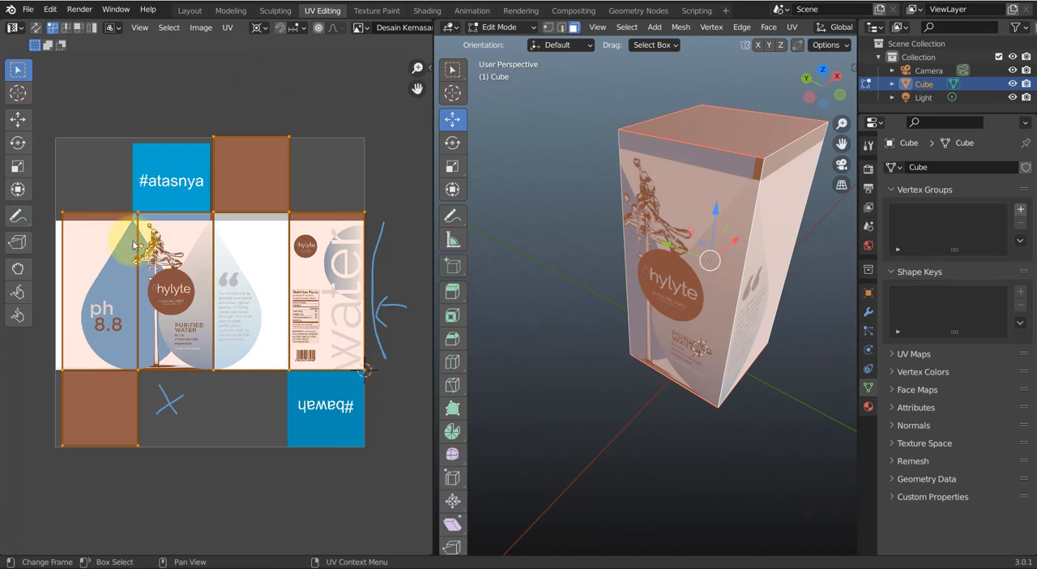
{"action": "key", "text": "s"}
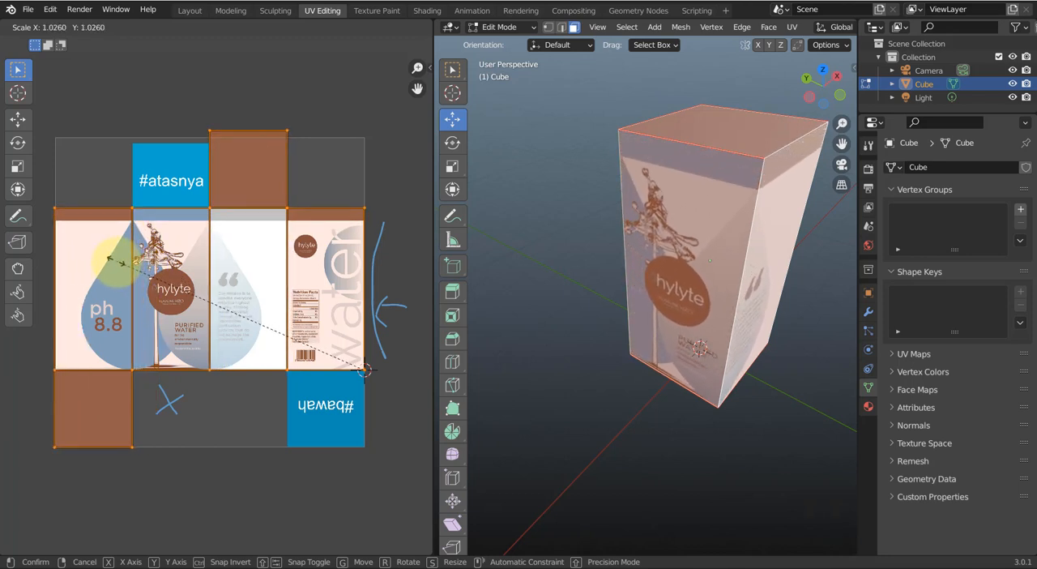
{"action": "left_click", "coordinate": [117, 265]}
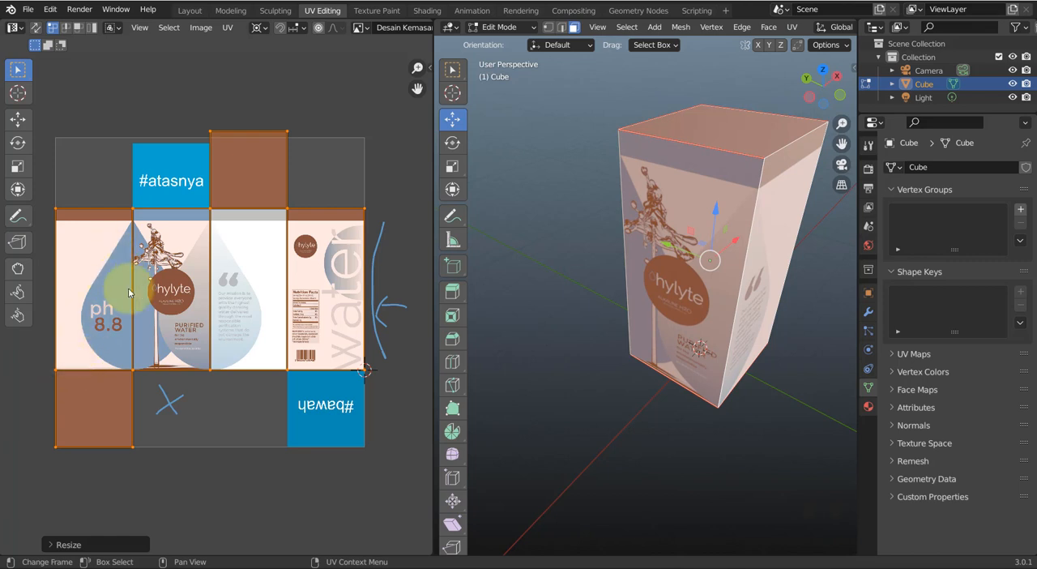
Select the upper row of UV vertices, including the top face's, and move them down along Y to meet the printed side panels' upper edge
{"action": "scroll", "coordinate": [320, 411], "scroll_direction": "up", "scroll_amount": 2}
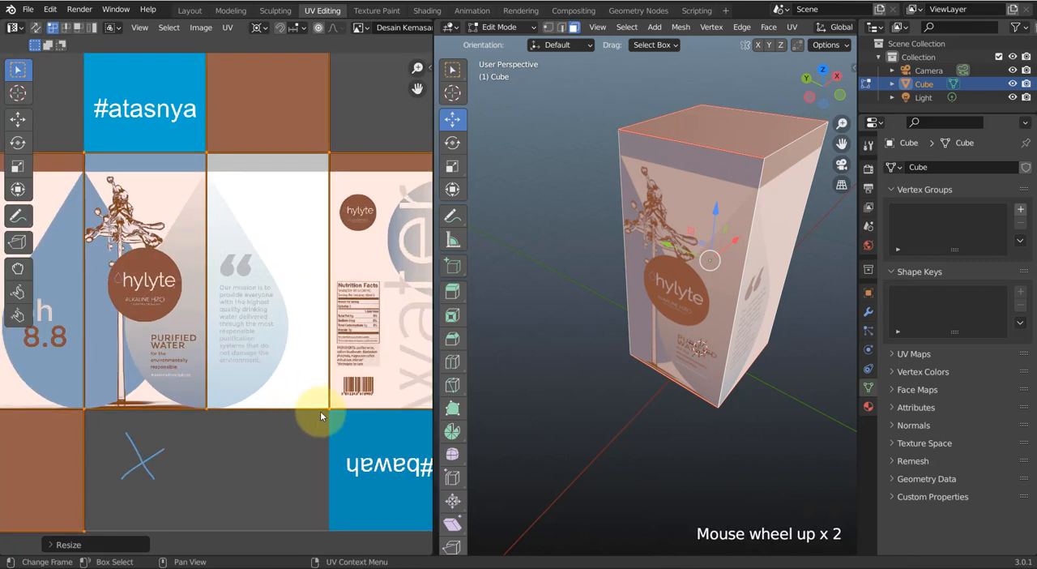
{"action": "middle_click_drag", "start_coordinate": [319, 412], "coordinate": [324, 363]}
{"action": "scroll", "coordinate": [228, 313], "scroll_direction": "up", "scroll_amount": 2}
{"action": "scroll", "coordinate": [271, 394], "scroll_direction": "down", "scroll_amount": 2}
{"action": "scroll", "coordinate": [283, 276], "scroll_direction": "down", "scroll_amount": 1}
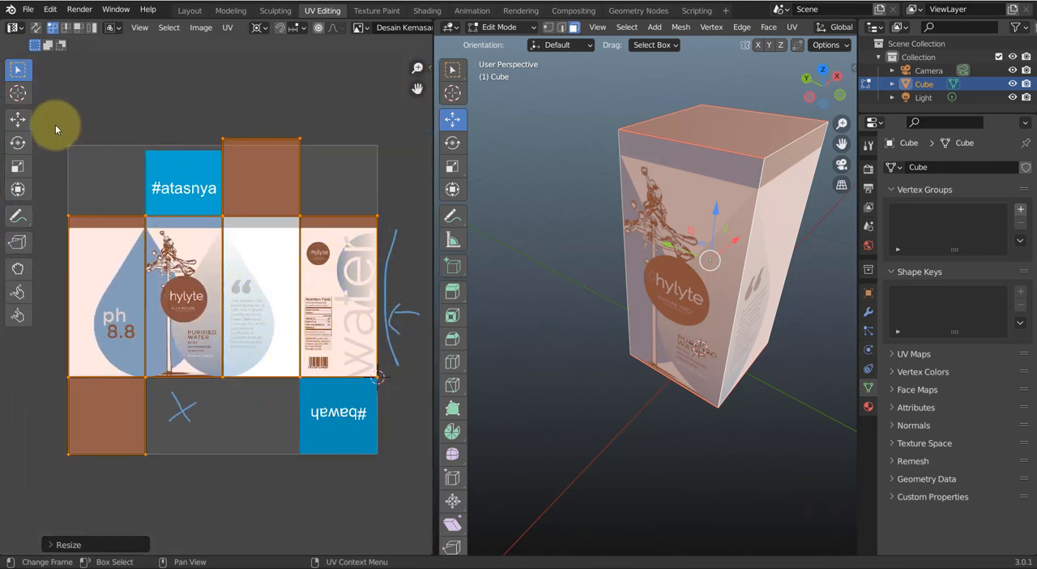
{"action": "left_click_drag", "start_coordinate": [51, 119], "coordinate": [394, 235]}
{"action": "scroll", "coordinate": [383, 239], "scroll_direction": "up", "scroll_amount": 2}
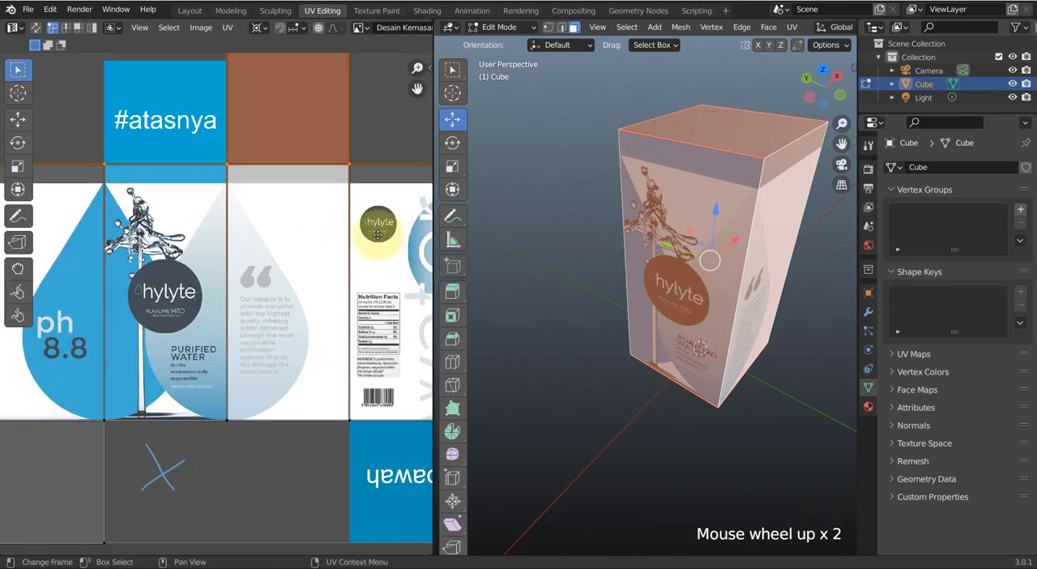
{"action": "middle_click_drag", "start_coordinate": [381, 243], "coordinate": [352, 289]}
{"action": "scroll", "coordinate": [384, 259], "scroll_direction": "up", "scroll_amount": 1}
{"action": "middle_click_drag", "start_coordinate": [384, 259], "coordinate": [358, 281]}
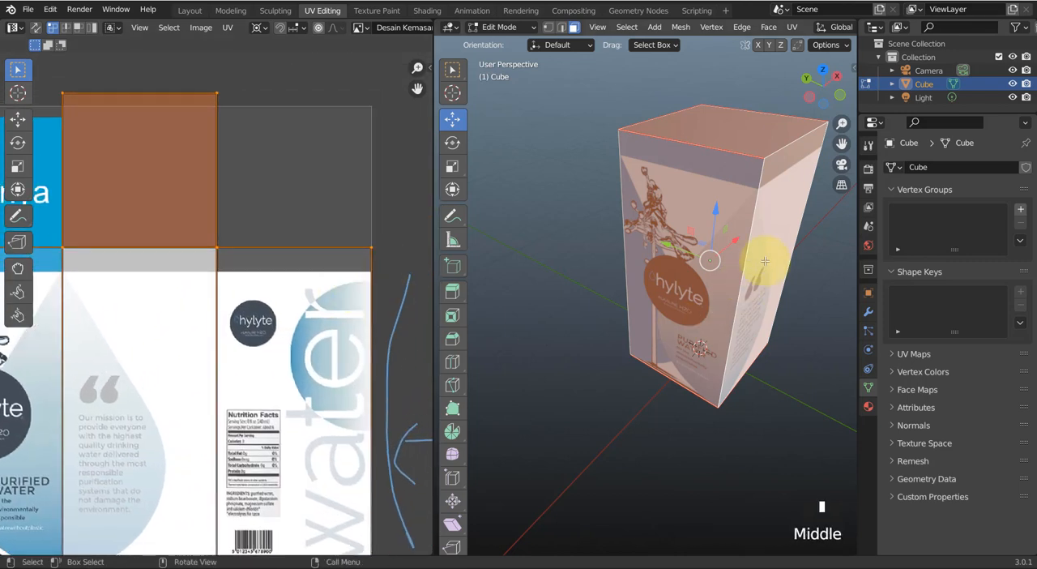
{"action": "middle_click_drag", "start_coordinate": [685, 281], "coordinate": [703, 252]}
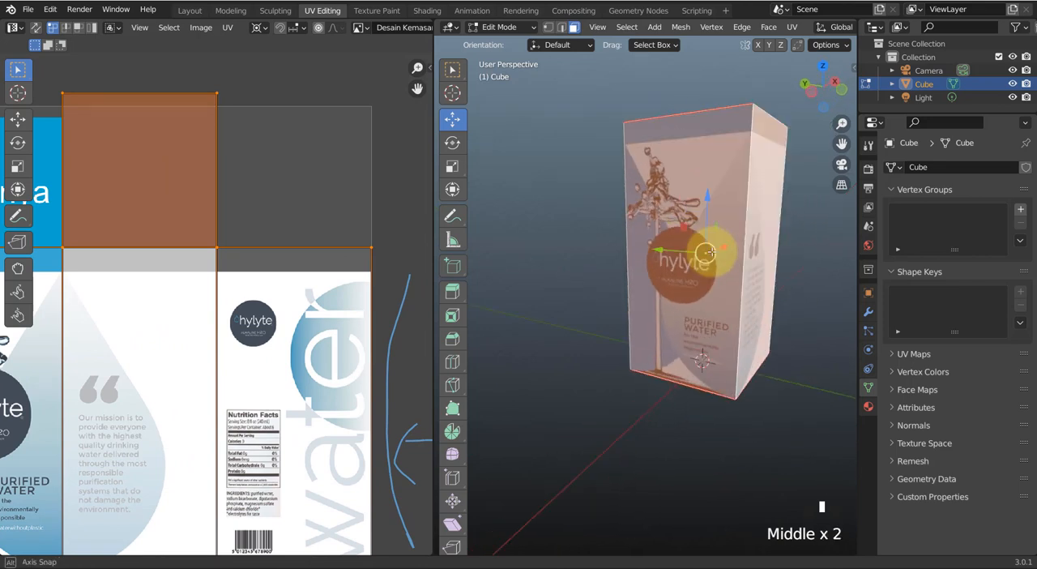
{"action": "middle_click_drag", "start_coordinate": [717, 294], "coordinate": [681, 276]}
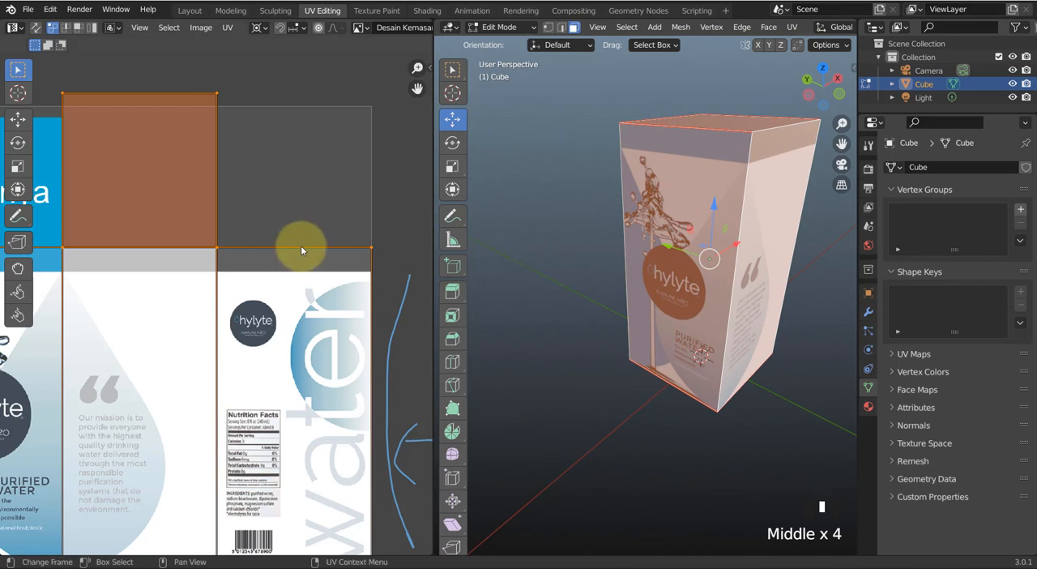
{"action": "scroll", "coordinate": [301, 245], "scroll_direction": "down", "scroll_amount": 1}
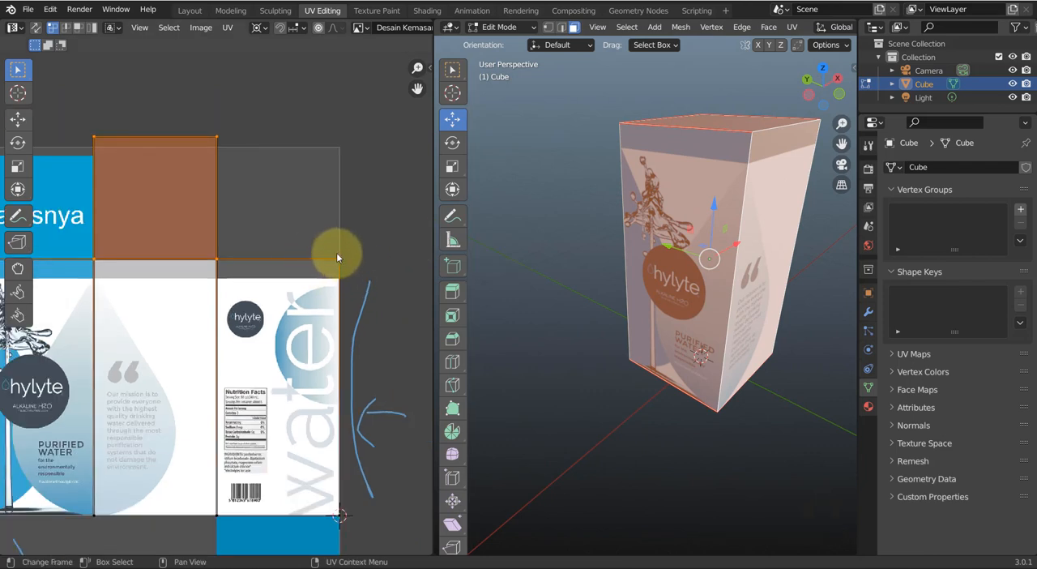
{"action": "key", "text": "g"}
{"action": "key", "text": "y"}
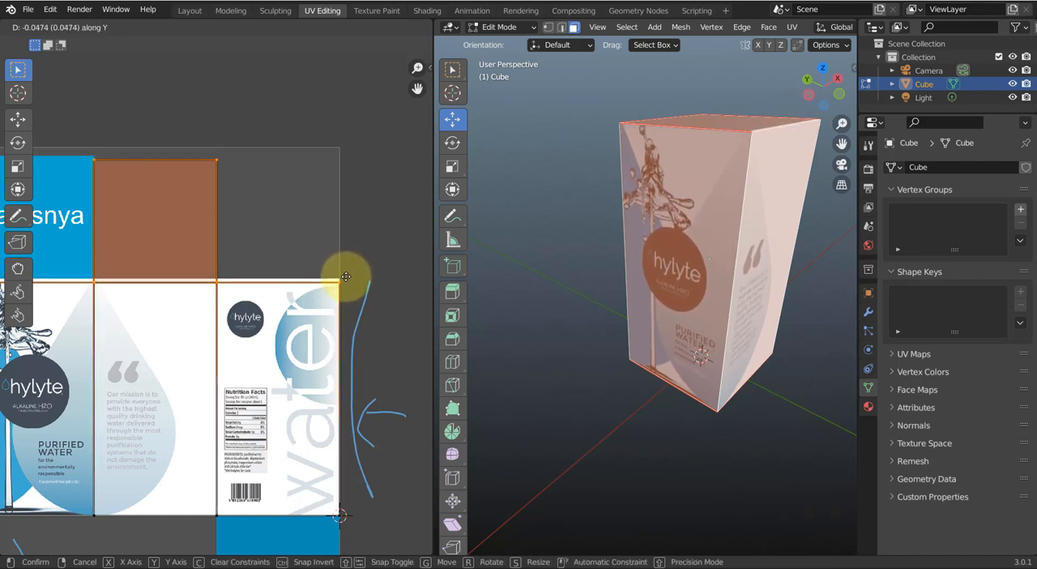
{"action": "left_click", "coordinate": [345, 273]}
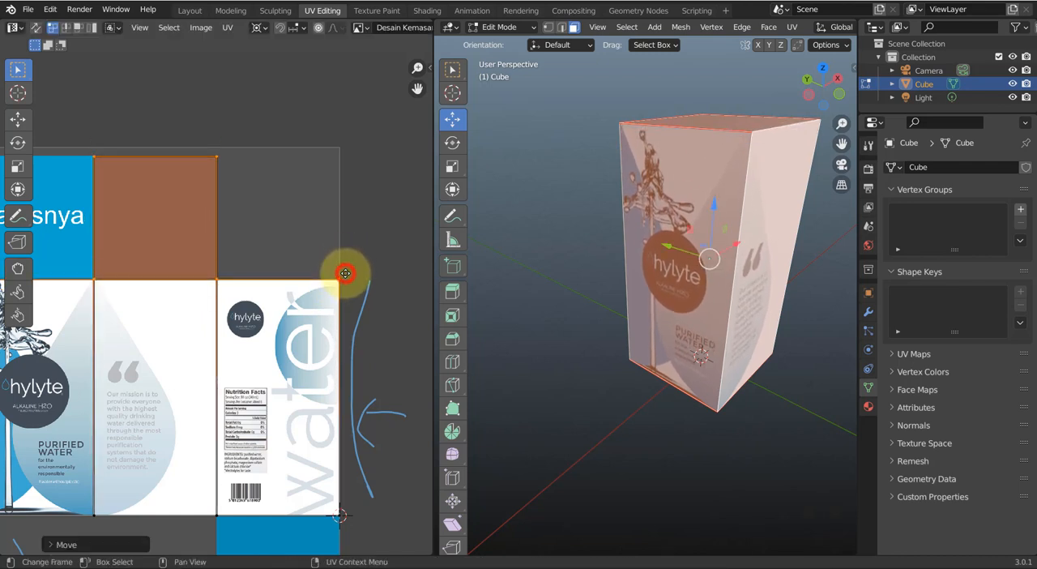
{"action": "middle_click_drag", "start_coordinate": [246, 289], "coordinate": [364, 220]}
{"action": "scroll", "coordinate": [319, 272], "scroll_direction": "down", "scroll_amount": 1}
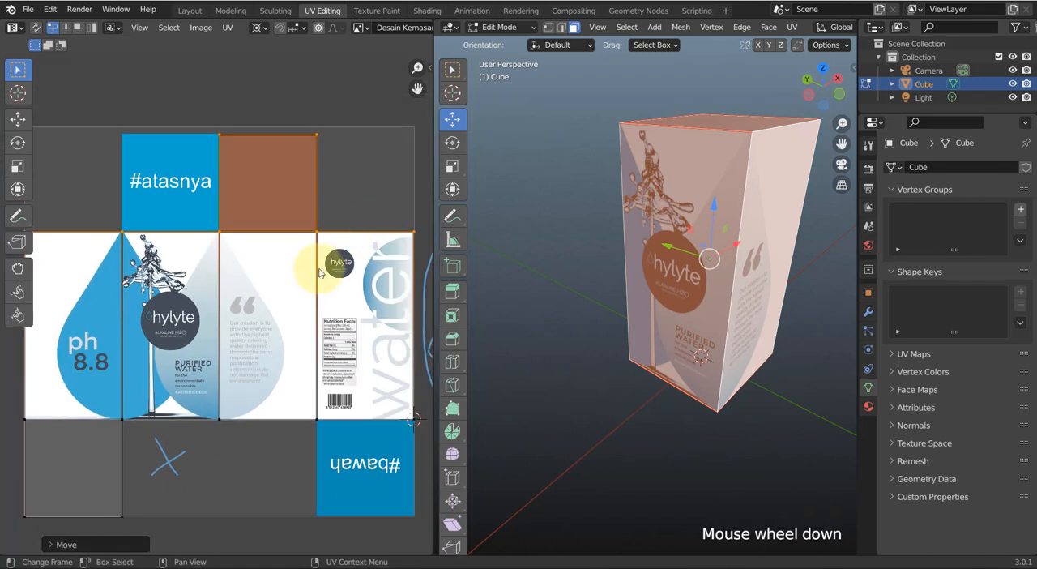
{"action": "scroll", "coordinate": [295, 317], "scroll_direction": "down", "scroll_amount": 1}
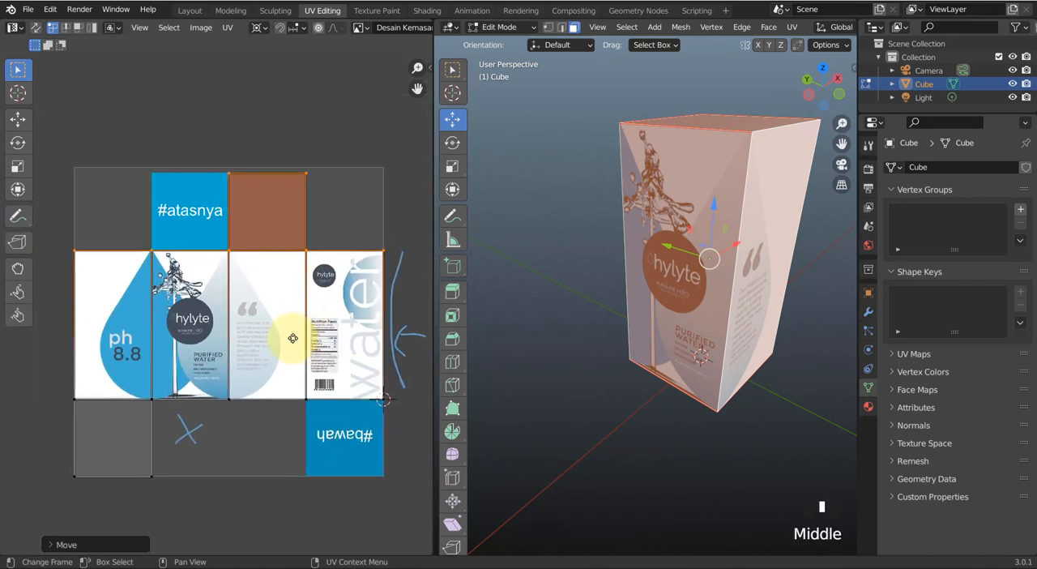
{"action": "left_click", "coordinate": [331, 195]}
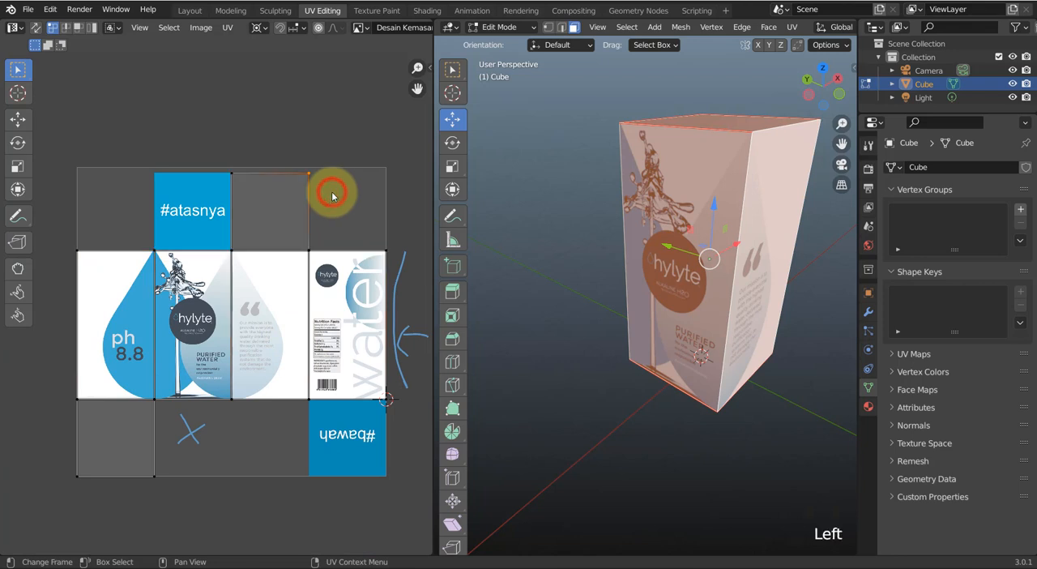
{"action": "key", "text": "3"}
{"action": "left_click", "coordinate": [269, 219]}
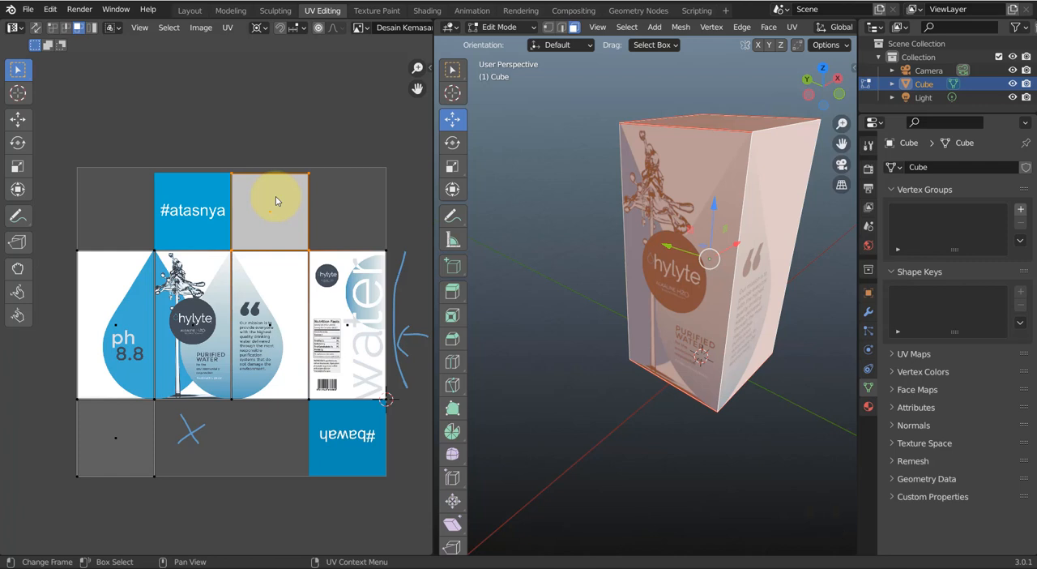
{"action": "key", "text": "g"}
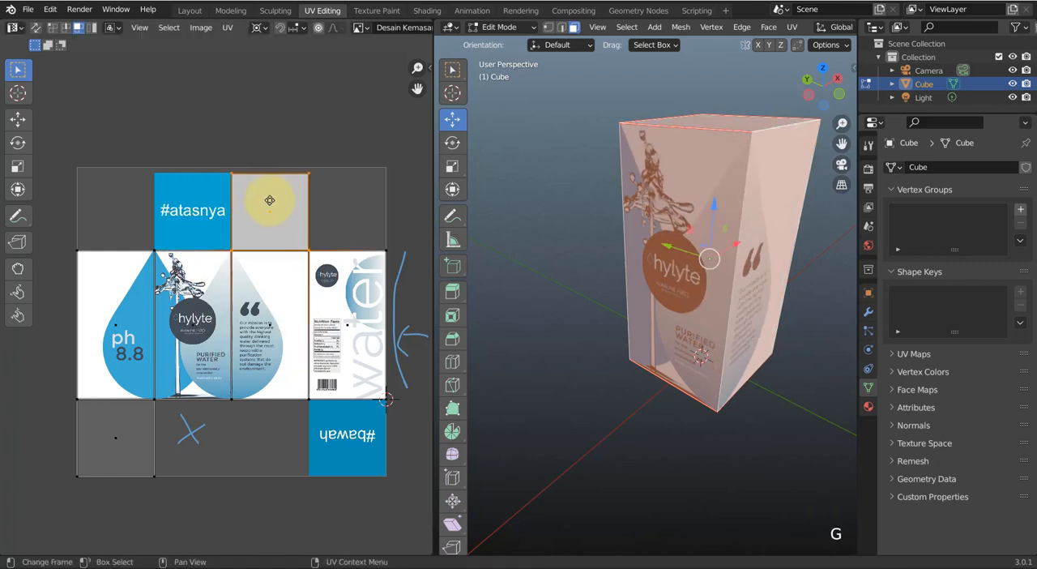
Select the box's top face and move its UV face about -0.25 along X onto the #atasnya panel
{"action": "middle_click_drag", "start_coordinate": [764, 308], "coordinate": [764, 254]}
{"action": "left_click", "coordinate": [649, 103]}
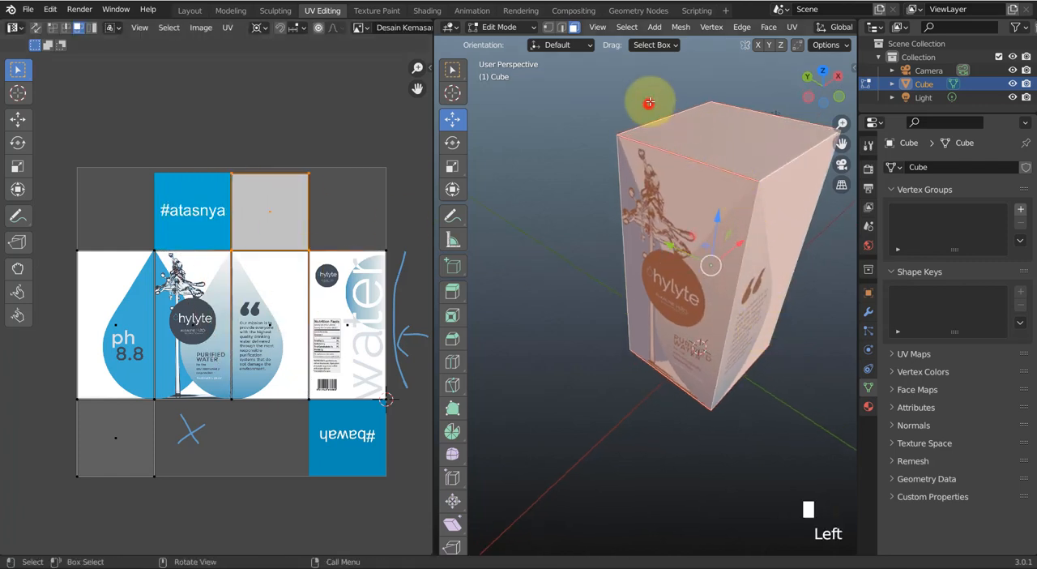
{"action": "left_click", "coordinate": [713, 135]}
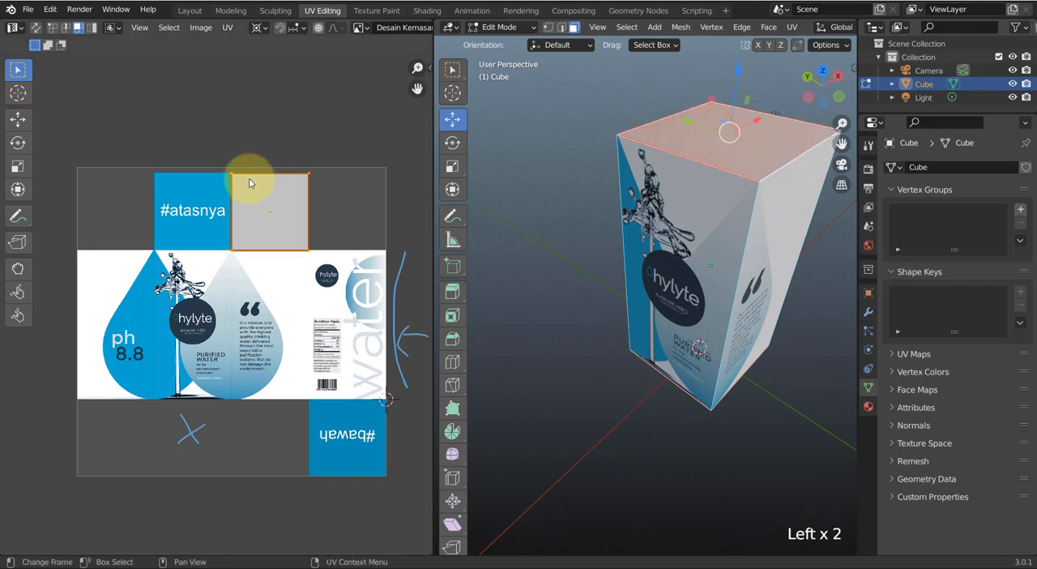
{"action": "key", "text": "g"}
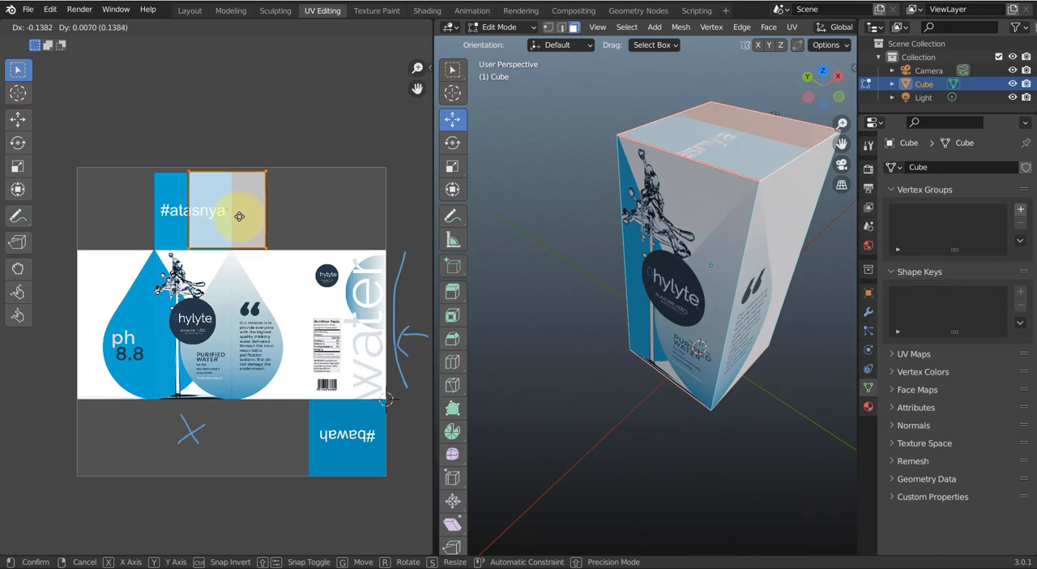
{"action": "key", "text": "x"}
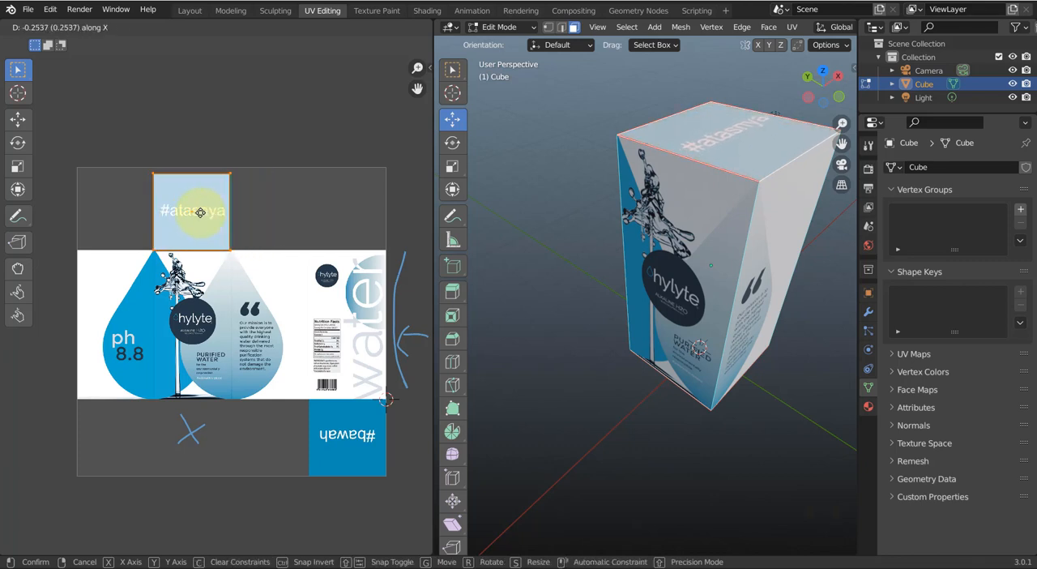
{"action": "left_click", "coordinate": [201, 212]}
{"action": "scroll", "coordinate": [197, 213], "scroll_direction": "up", "scroll_amount": 4}
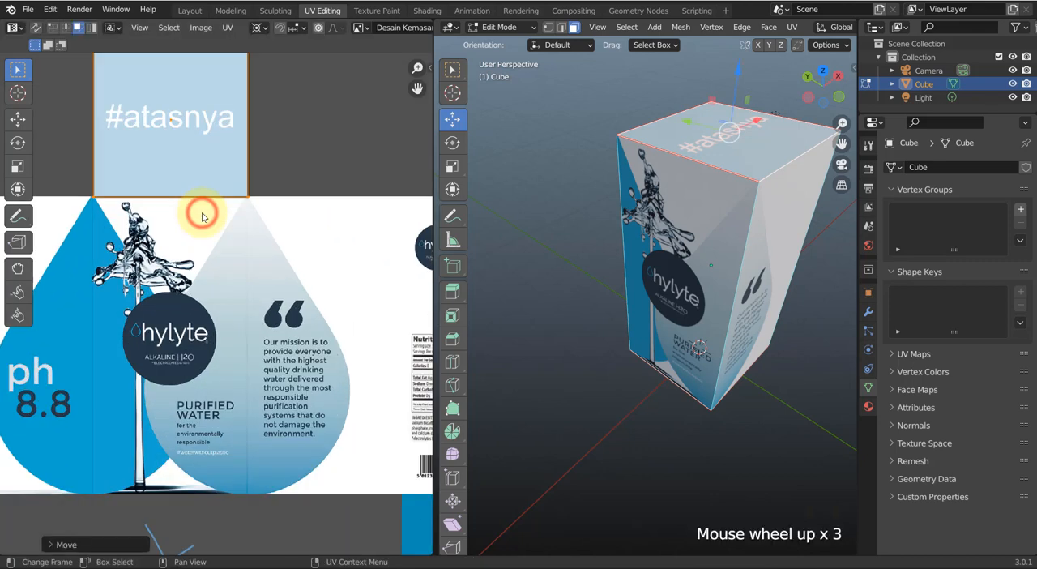
{"action": "middle_click_drag", "start_coordinate": [225, 285], "coordinate": [225, 341]}
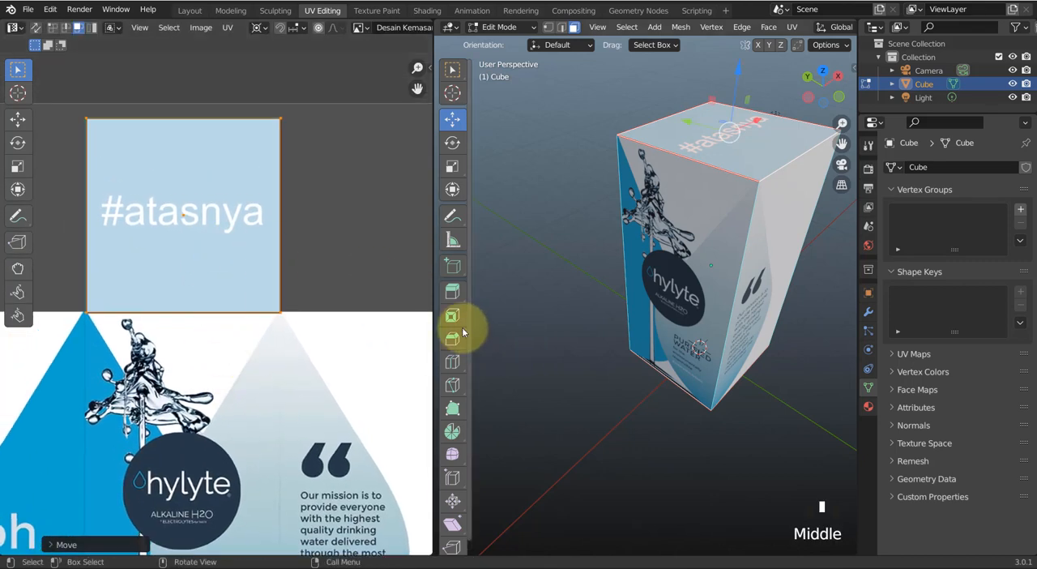
{"action": "middle_click_drag", "start_coordinate": [714, 342], "coordinate": [655, 262]}
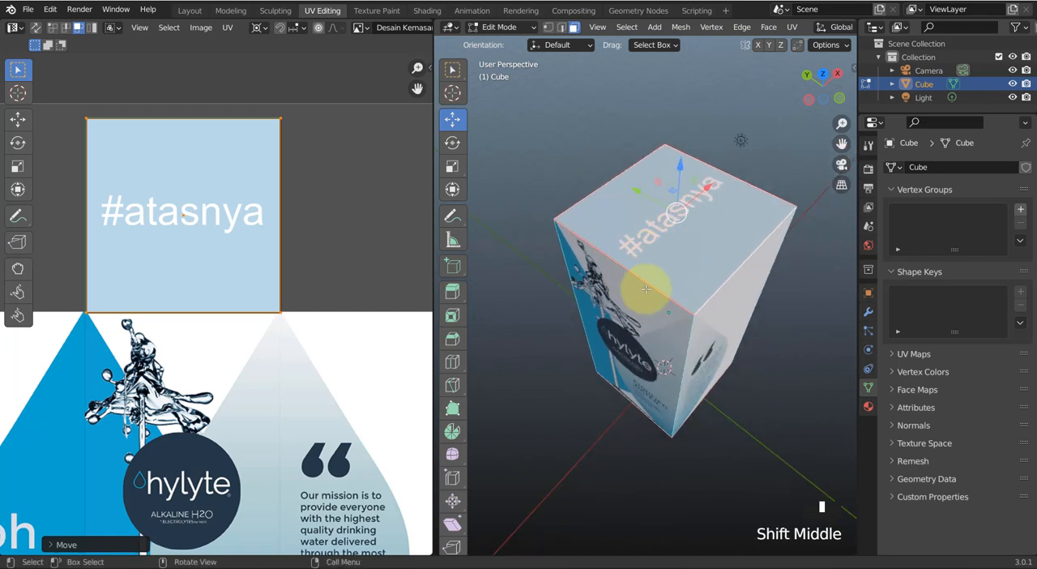
{"action": "scroll", "coordinate": [646, 286], "scroll_direction": "up", "scroll_amount": 1}
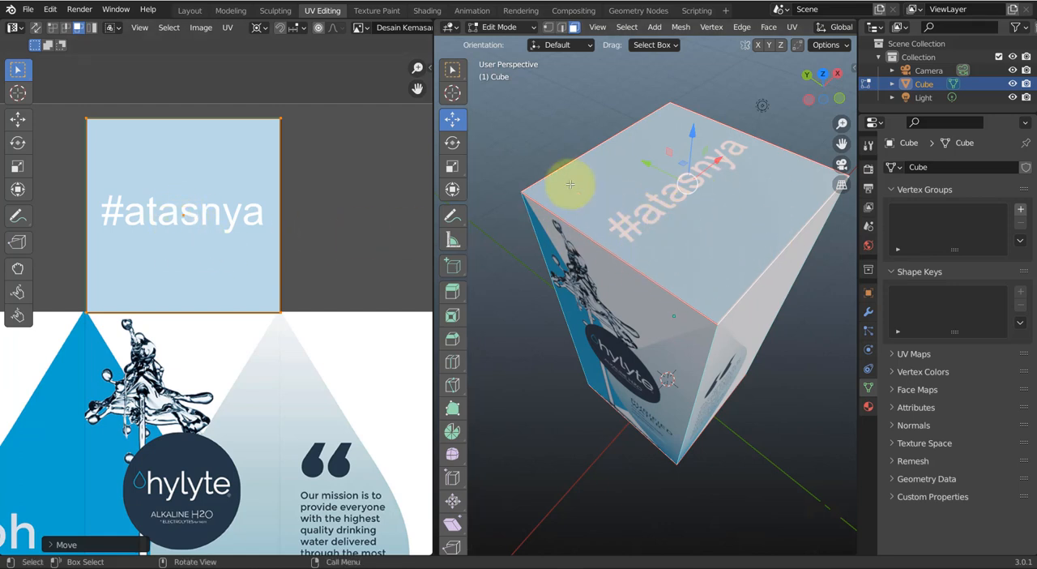
{"action": "left_click", "coordinate": [452, 213]}
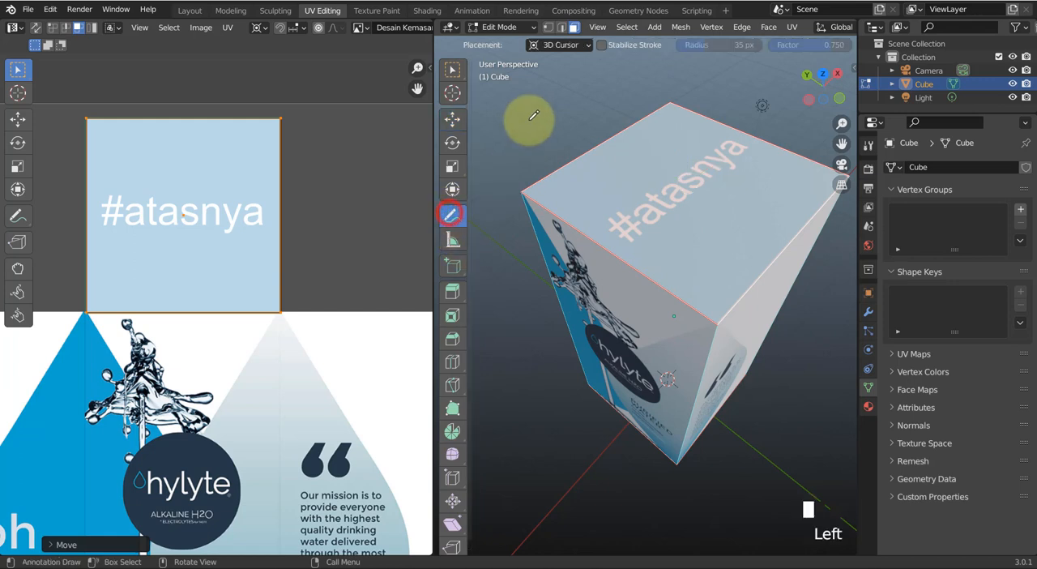
{"action": "mouse_move", "coordinate": [529, 121]}
{"action": "left_mouse_down"}
{"action": "mouse_move", "coordinate": [571, 156]}
{"action": "mouse_move", "coordinate": [536, 163]}
{"action": "left_mouse_up"}
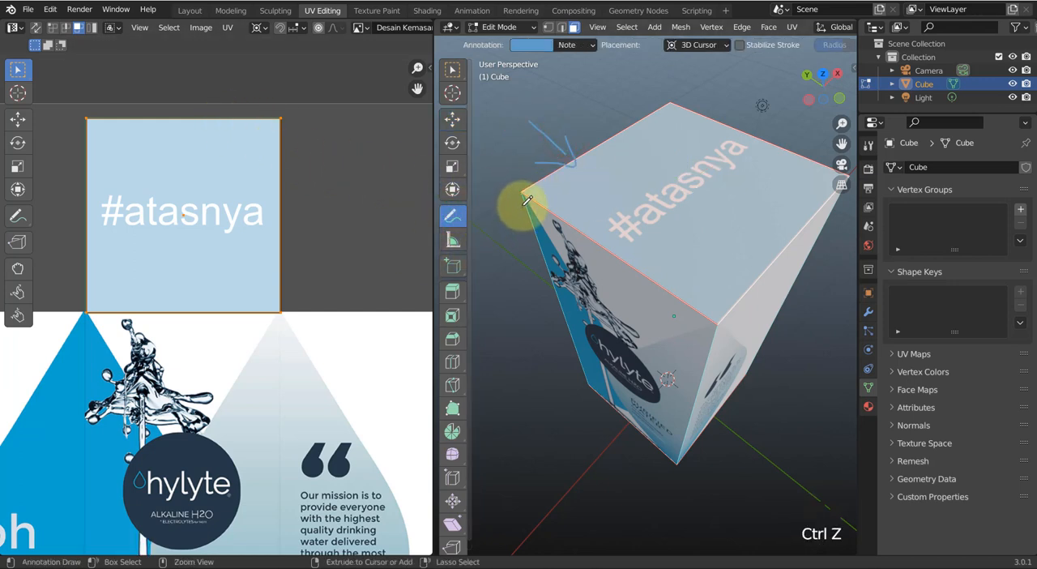
{"action": "key", "text": "ctrl+z"}
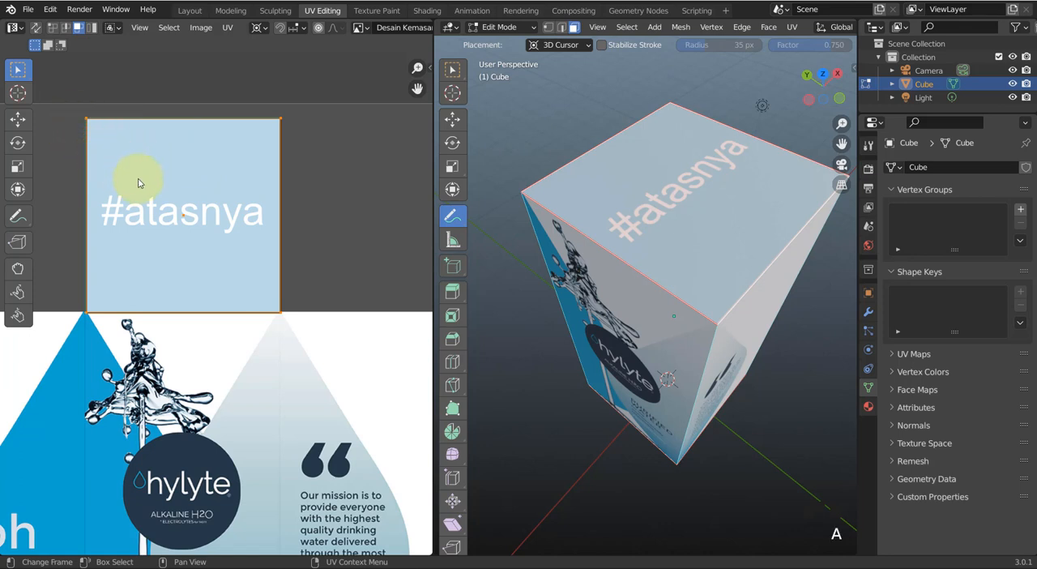
Snap the 2D cursor to the top face's UV centre and rotate the face a quarter turn so #atasnya runs parallel to the logo side
{"action": "key", "text": "shift+s"}
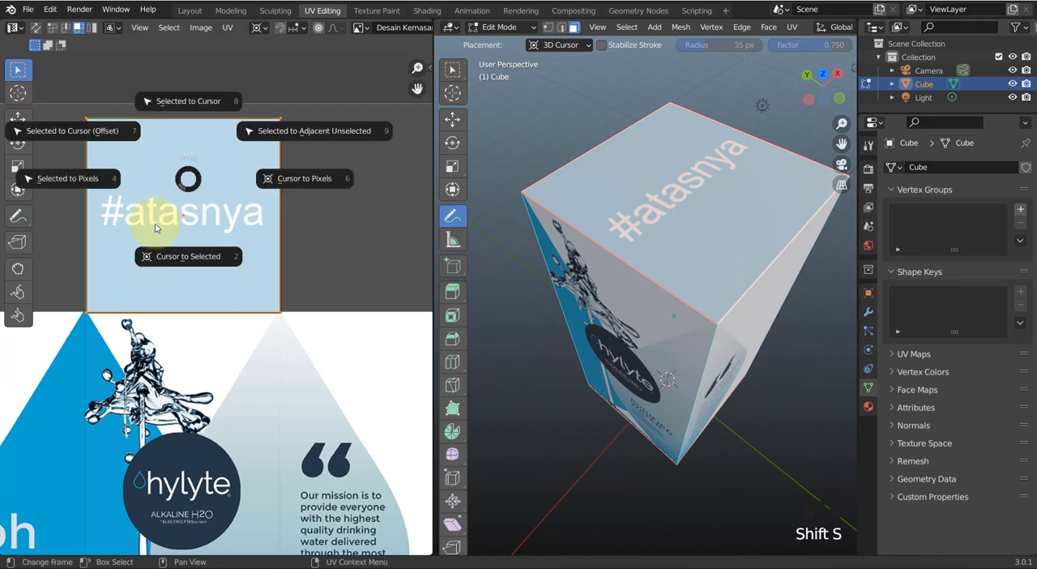
{"action": "left_click", "coordinate": [166, 257]}
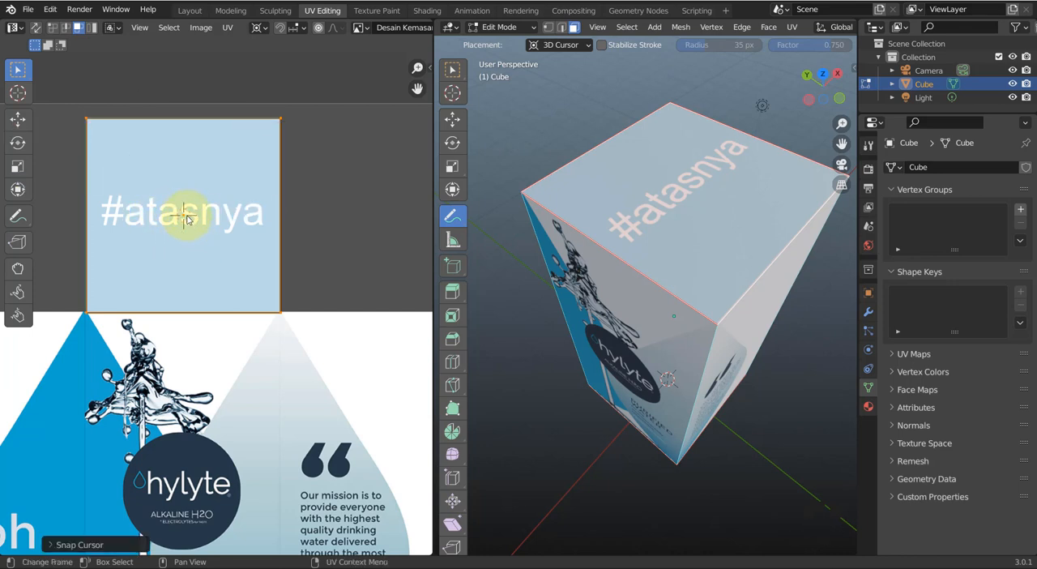
{"action": "key", "text": "r"}
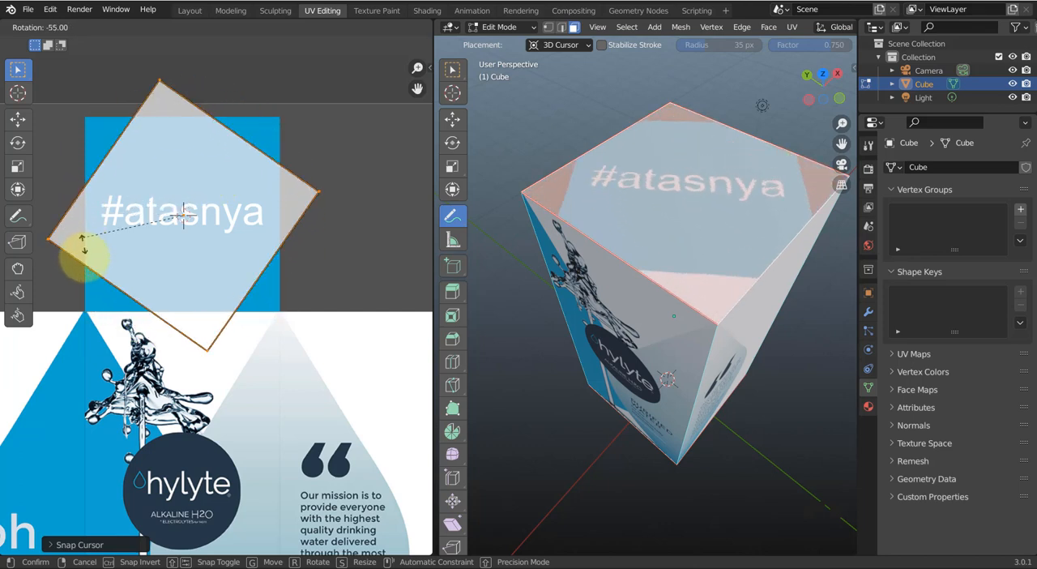
{"action": "left_click", "coordinate": [106, 299]}
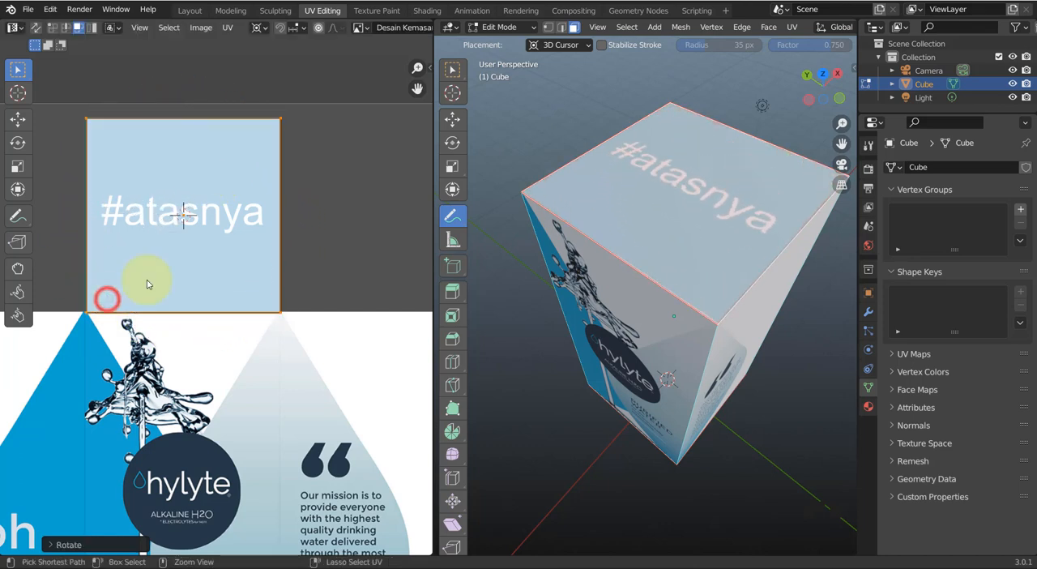
Switch from annotating to box selection, select the box's bottom face and move its UV face along X onto the #bawah panel
{"action": "scroll", "coordinate": [279, 282], "scroll_direction": "down", "scroll_amount": 3}
{"action": "middle_click_drag", "start_coordinate": [278, 284], "coordinate": [226, 246]}
{"action": "middle_click_drag", "start_coordinate": [708, 413], "coordinate": [671, 354]}
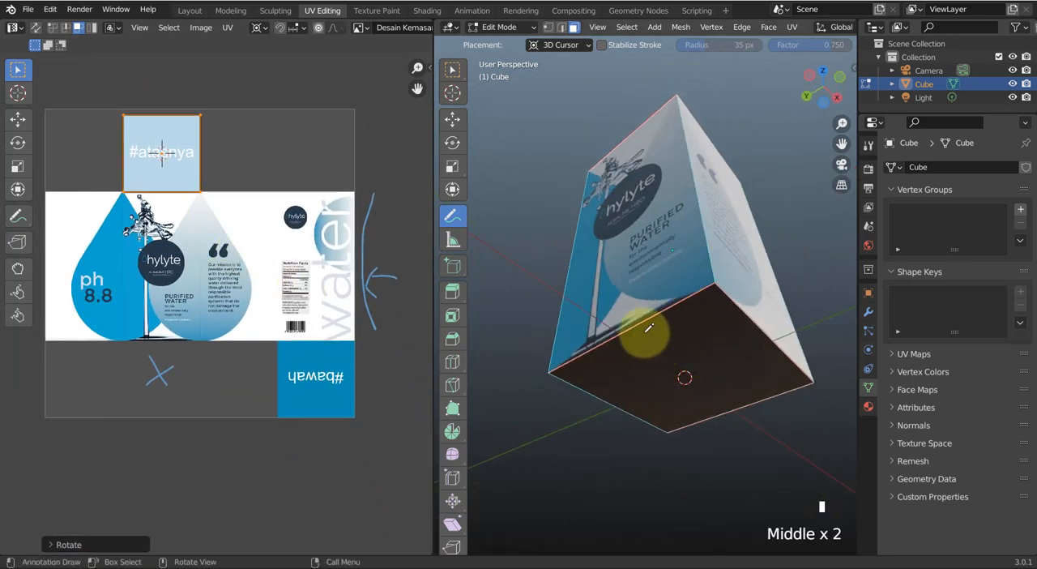
{"action": "key", "text": "v"}
{"action": "left_click", "coordinate": [454, 78]}
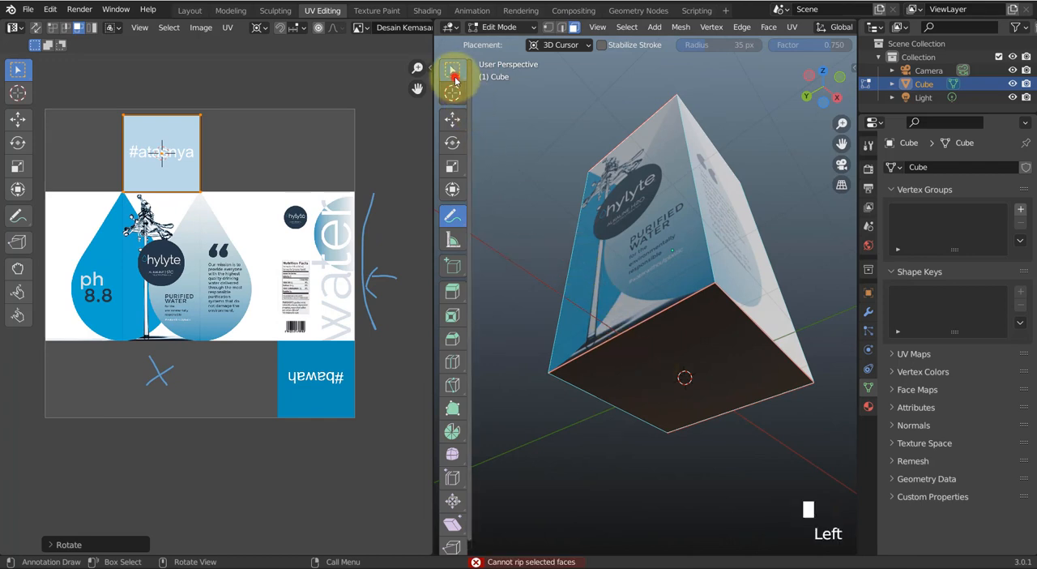
{"action": "left_click", "coordinate": [629, 367]}
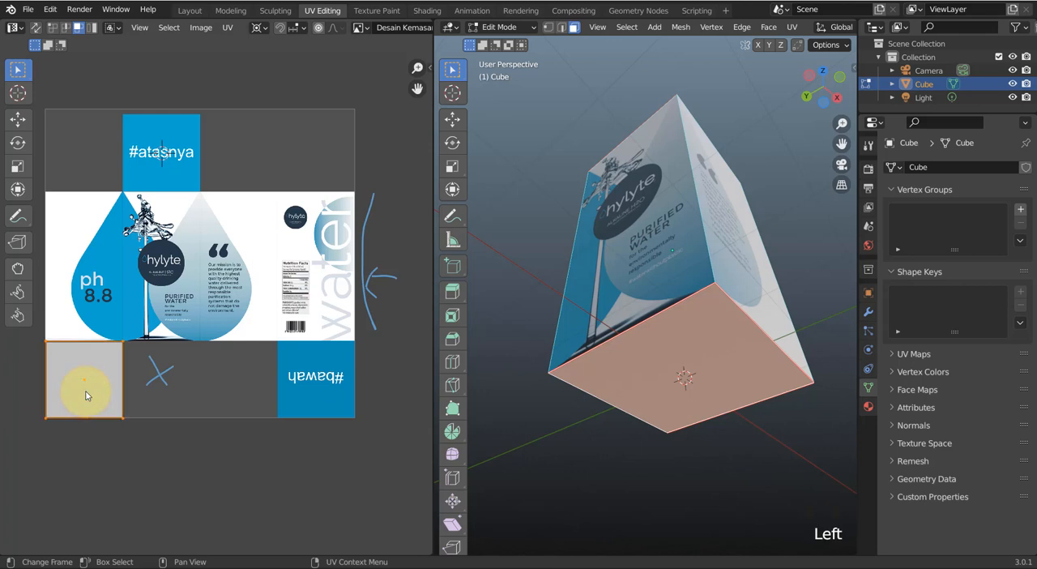
{"action": "key", "text": "g"}
{"action": "key", "text": "x"}
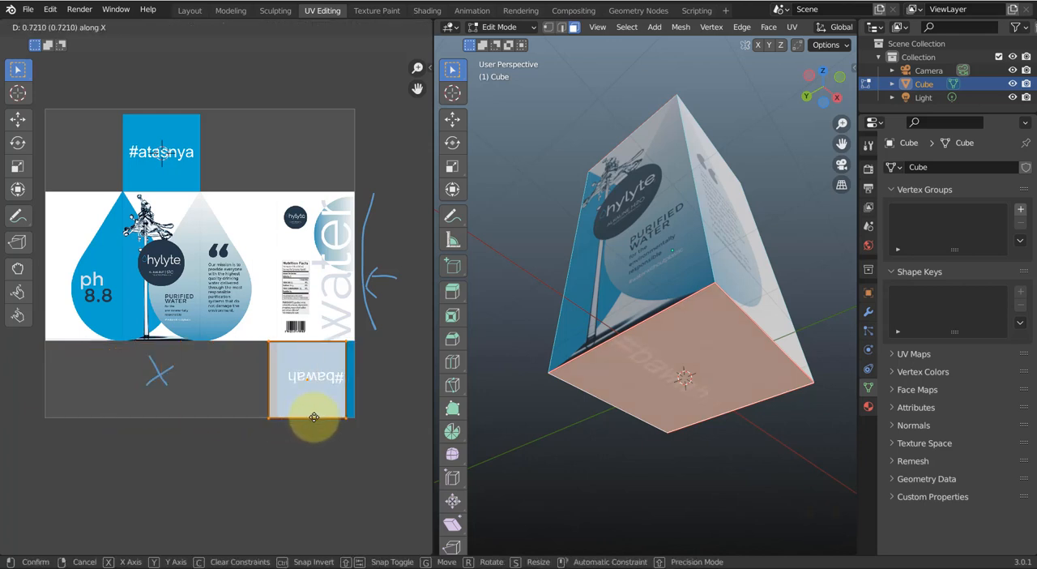
{"action": "left_click", "coordinate": [316, 417]}
Nudge the bottom face's UV about 0.004 along X so its side edges line up with the #bawah panel
{"action": "scroll", "coordinate": [362, 401], "scroll_direction": "up", "scroll_amount": 4}
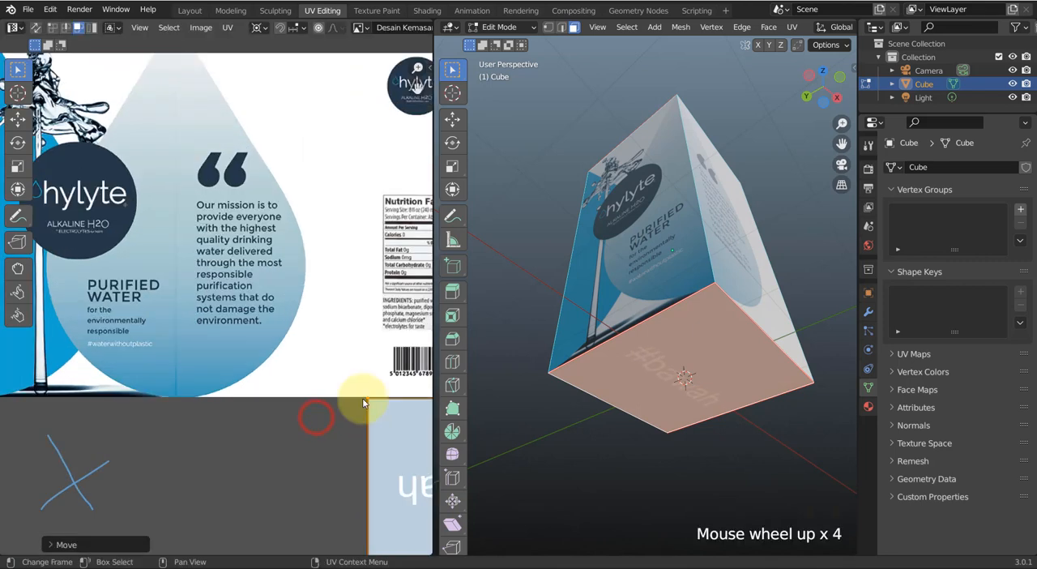
{"action": "middle_click_drag", "start_coordinate": [362, 401], "coordinate": [139, 220]}
{"action": "scroll", "coordinate": [261, 285], "scroll_direction": "up", "scroll_amount": 2}
{"action": "key", "text": "g"}
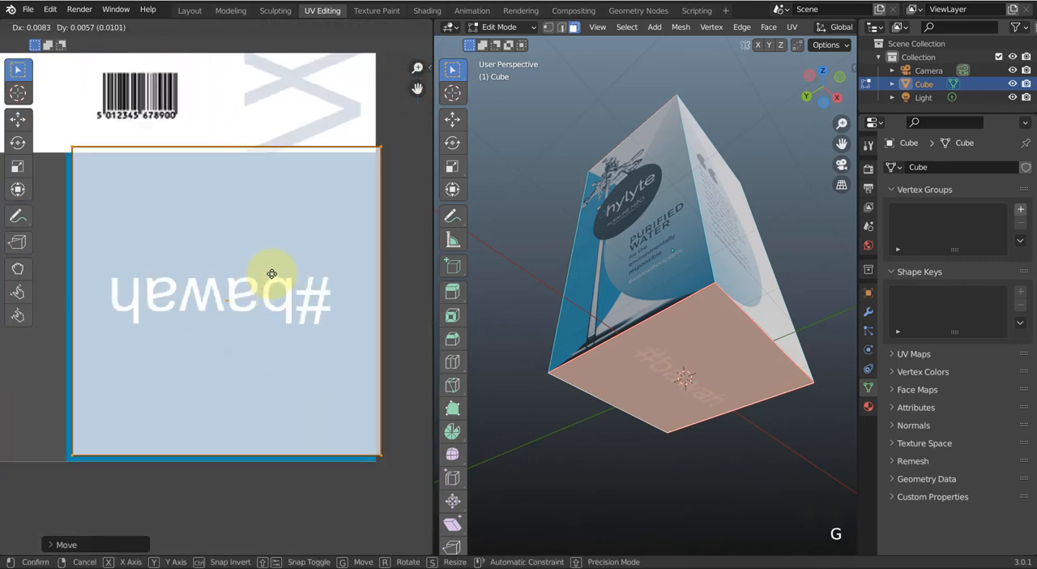
{"action": "key", "text": "x"}
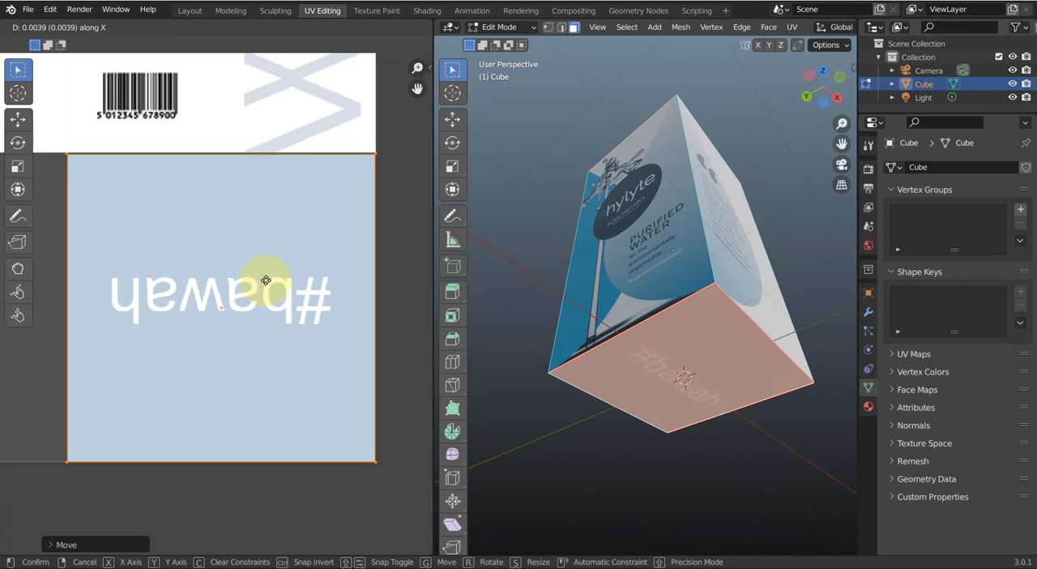
{"action": "left_click", "coordinate": [266, 280]}
Nudge the bottom face's UV about 0.0008 along Y so its upper edge meets the panel's upper edge
{"action": "scroll", "coordinate": [284, 230], "scroll_direction": "up", "scroll_amount": 2}
{"action": "middle_click_drag", "start_coordinate": [281, 232], "coordinate": [276, 339]}
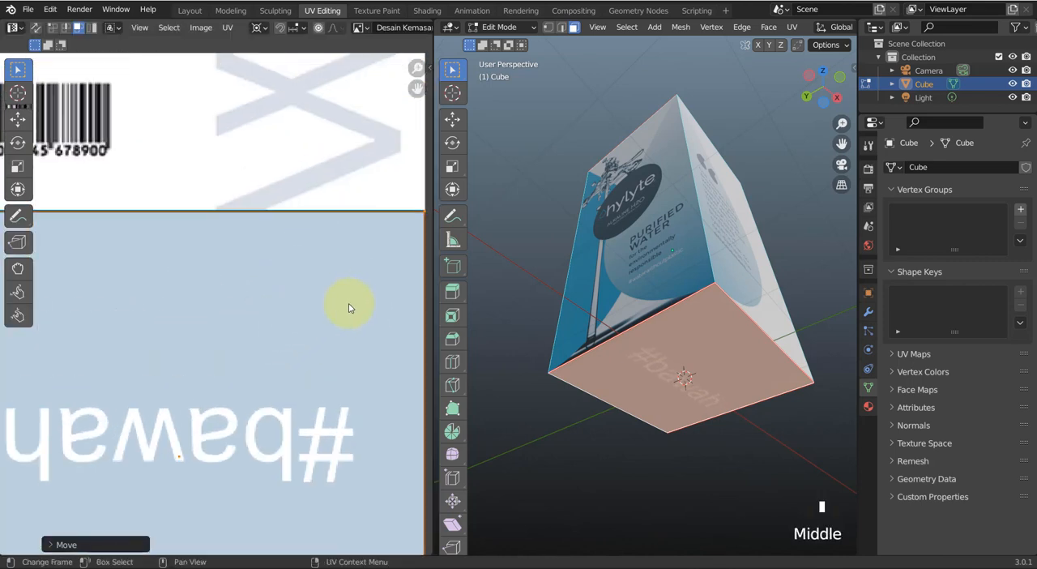
{"action": "key", "text": "g"}
{"action": "key", "text": "y"}
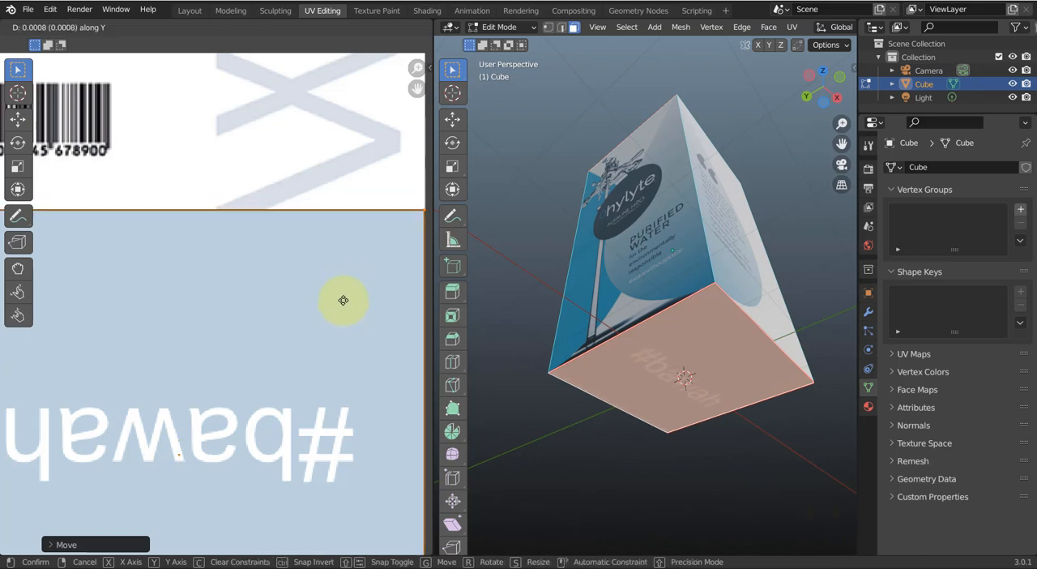
{"action": "left_click", "coordinate": [344, 303]}
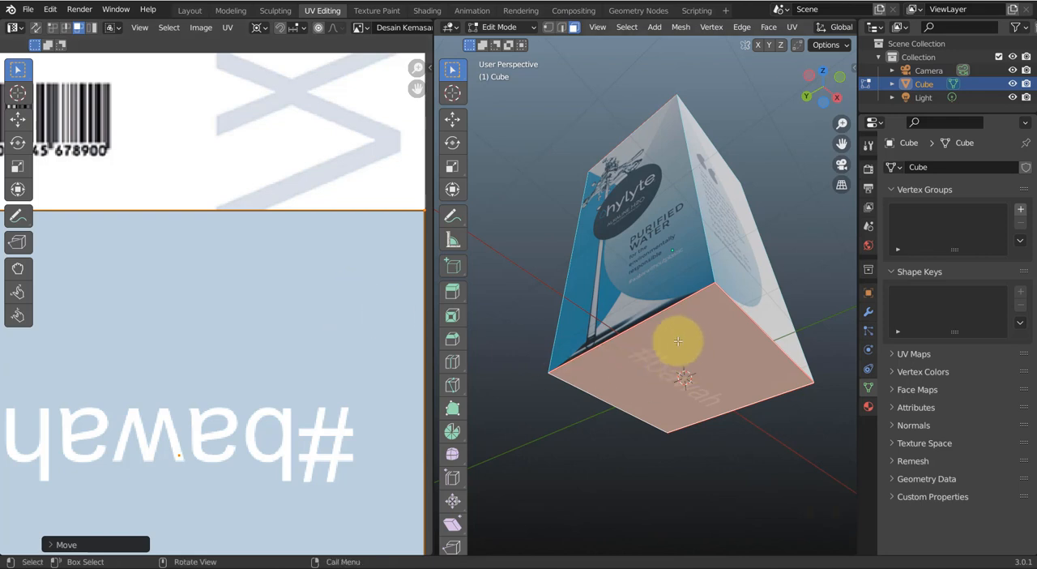
{"action": "middle_click_drag", "start_coordinate": [677, 341], "coordinate": [661, 356]}
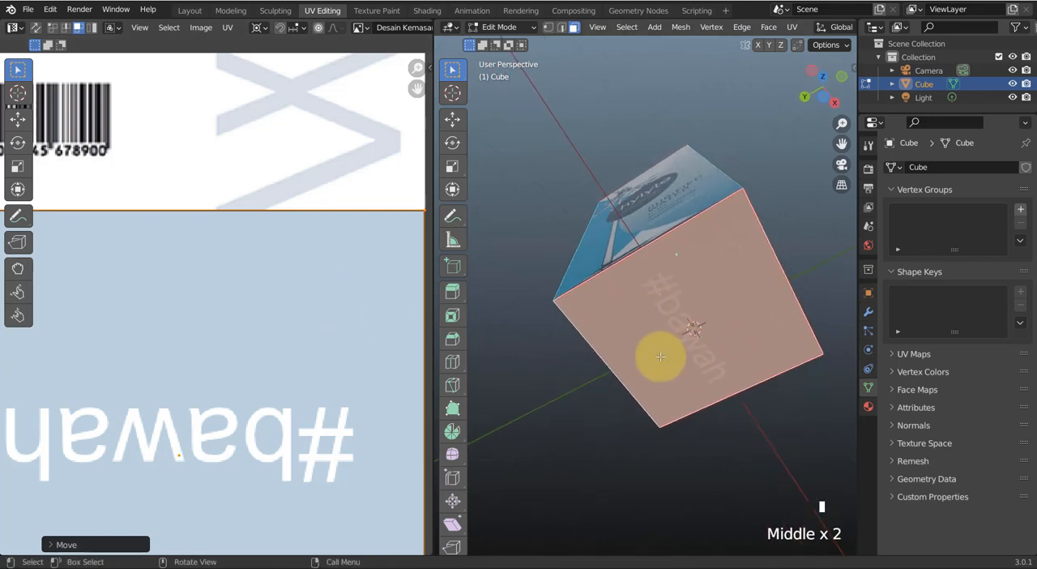
{"action": "left_click", "coordinate": [726, 437]}
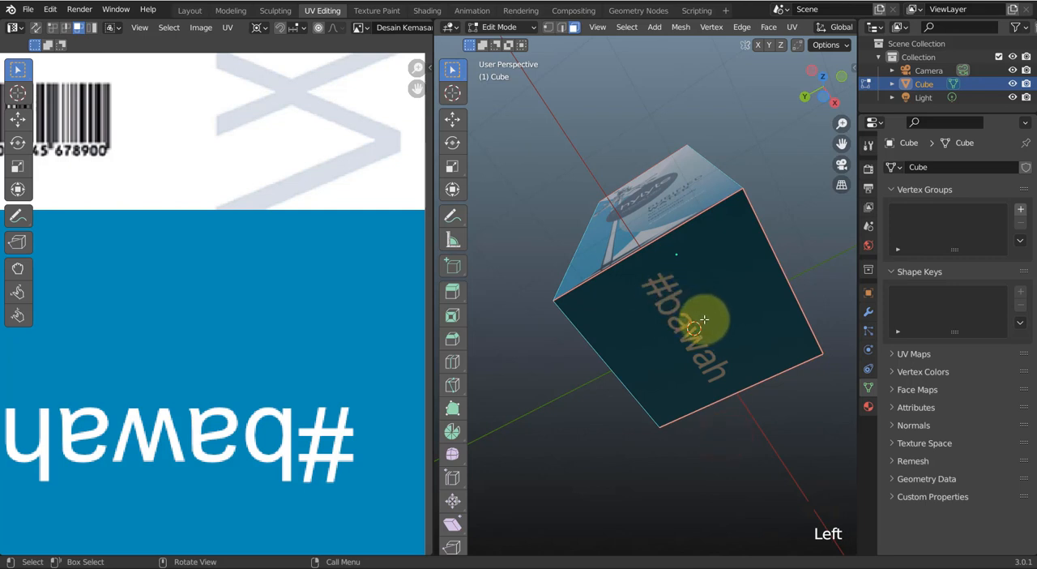
{"action": "left_click", "coordinate": [454, 214]}
{"action": "mouse_move", "coordinate": [713, 307]}
{"action": "left_mouse_down"}
{"action": "mouse_move", "coordinate": [759, 270]}
{"action": "mouse_move", "coordinate": [774, 292]}
{"action": "left_mouse_up"}
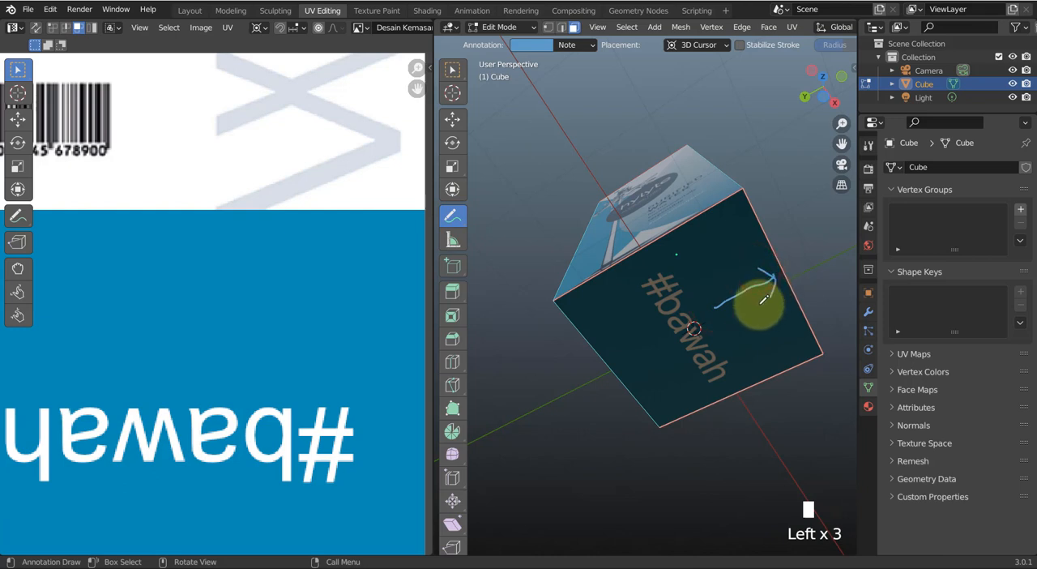
{"action": "key", "text": "ctrl+z"}
{"action": "key", "text": "ctrl+z"}
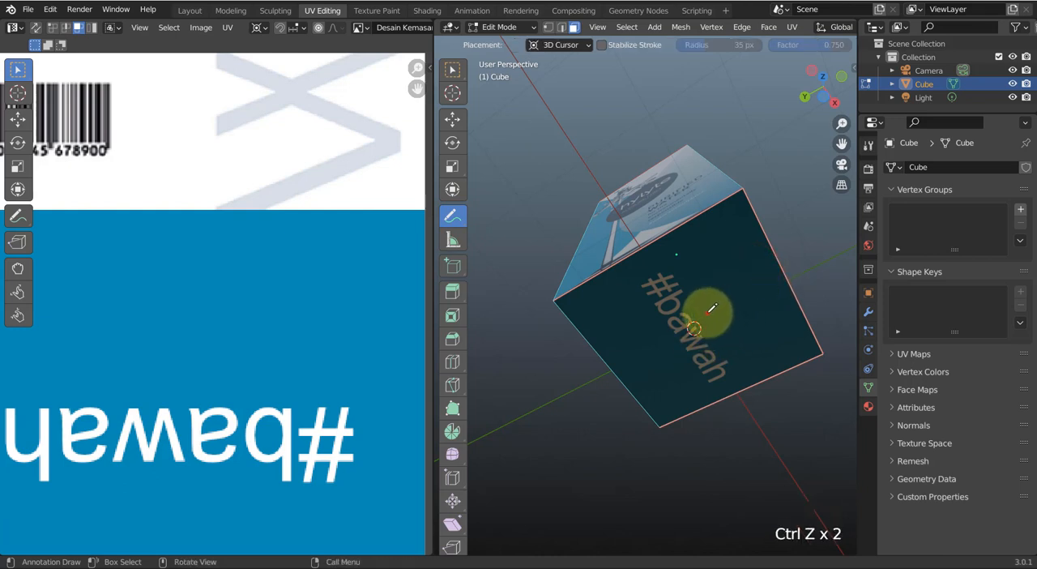
{"action": "mouse_move", "coordinate": [708, 313]}
{"action": "left_mouse_down"}
{"action": "mouse_move", "coordinate": [774, 371]}
{"action": "mouse_move", "coordinate": [760, 356]}
{"action": "left_mouse_up"}
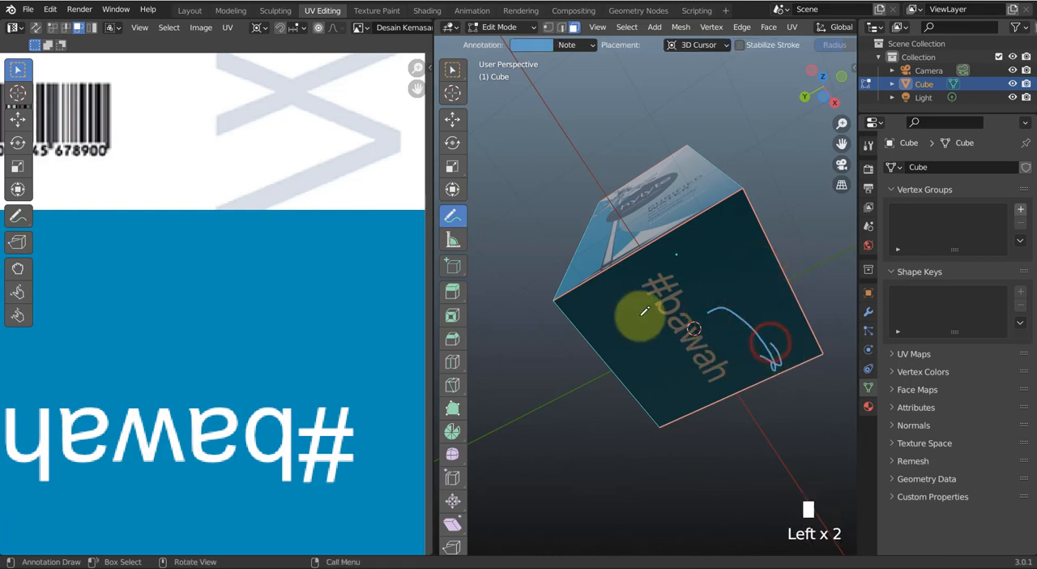
{"action": "key", "text": "ctrl+z"}
{"action": "key", "text": "ctrl+z"}
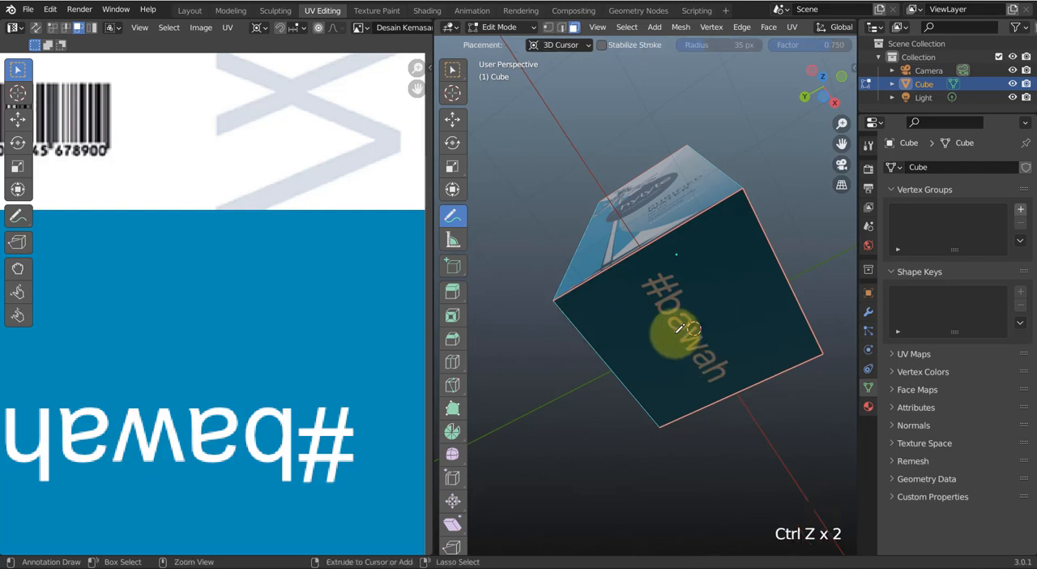
{"action": "left_click", "coordinate": [452, 71]}
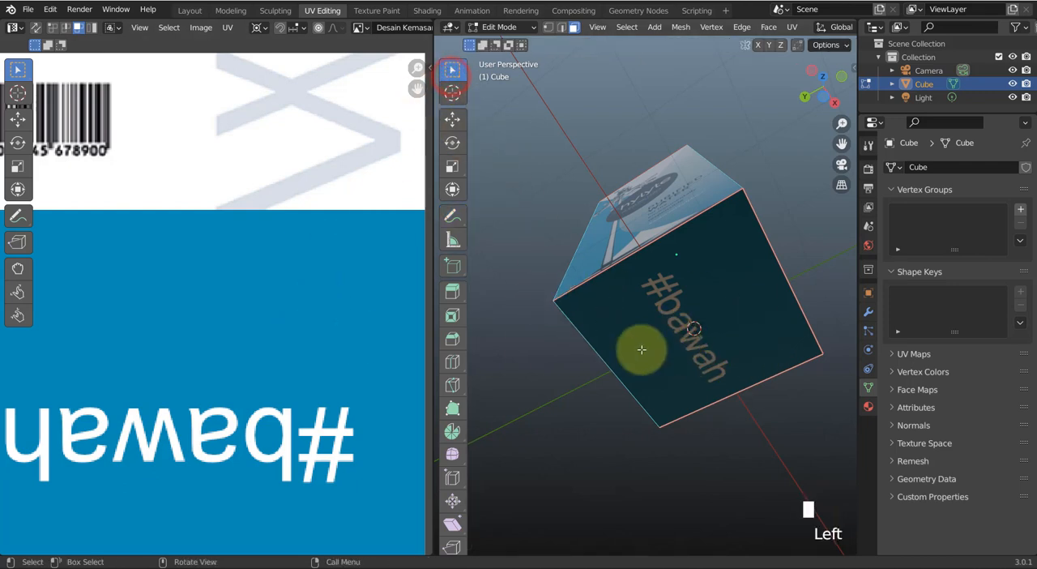
Select the box's bottom face, snap the 2D cursor to its UV centre and rotate the UV face a quarter turn counterclockwise-negative on the #bawah panel
{"action": "left_click", "coordinate": [655, 329]}
{"action": "scroll", "coordinate": [291, 353], "scroll_direction": "down", "scroll_amount": 3}
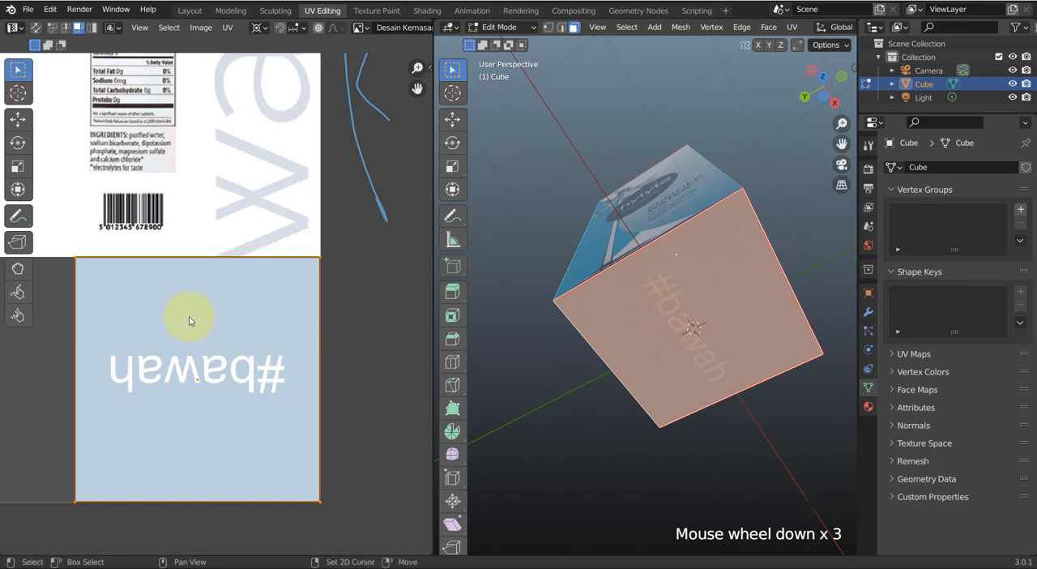
{"action": "key", "text": "shift+s"}
{"action": "left_click", "coordinate": [189, 391]}
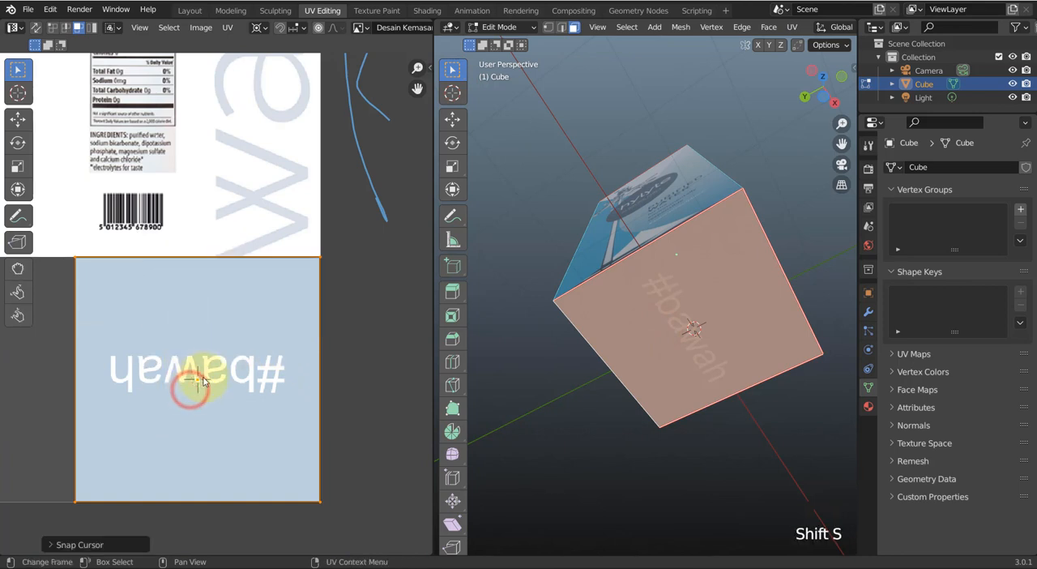
{"action": "key", "text": "r"}
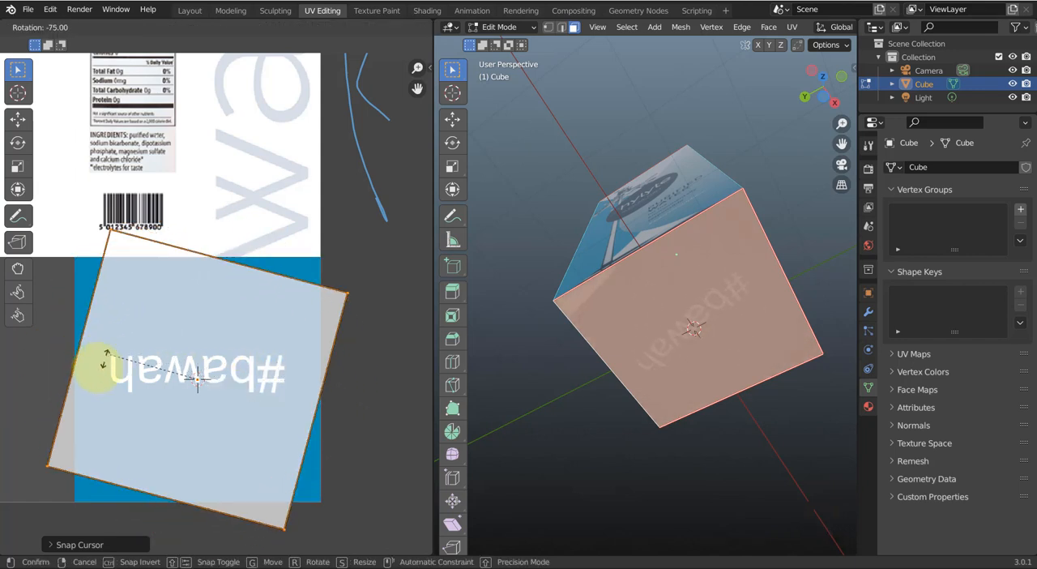
{"action": "left_click", "coordinate": [86, 380]}
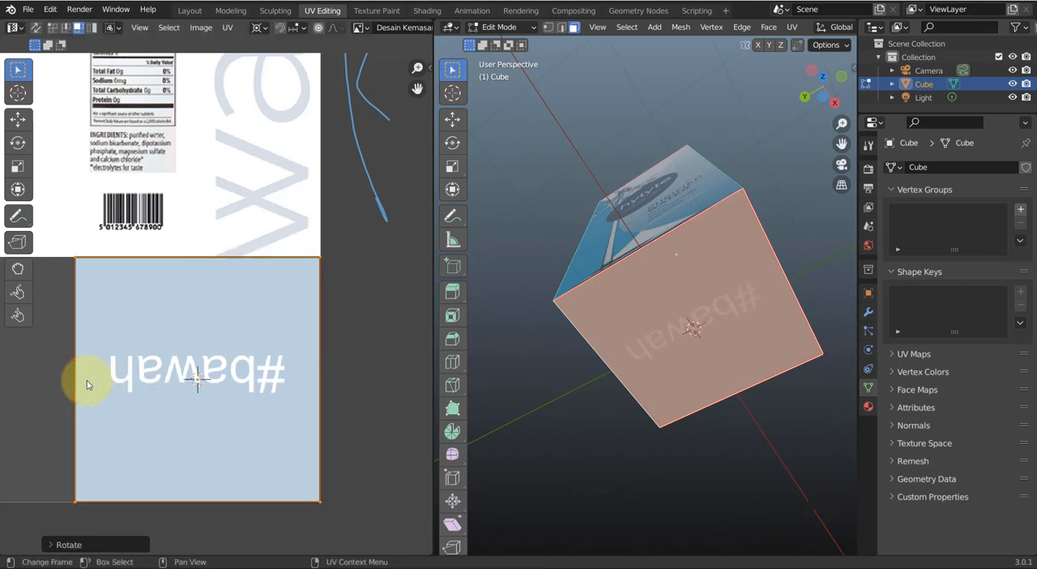
Rotate the bottom face's UV a half turn on the #bawah panel to match the barcode side, and deselect the face
{"action": "middle_click_drag", "start_coordinate": [554, 398], "coordinate": [623, 409]}
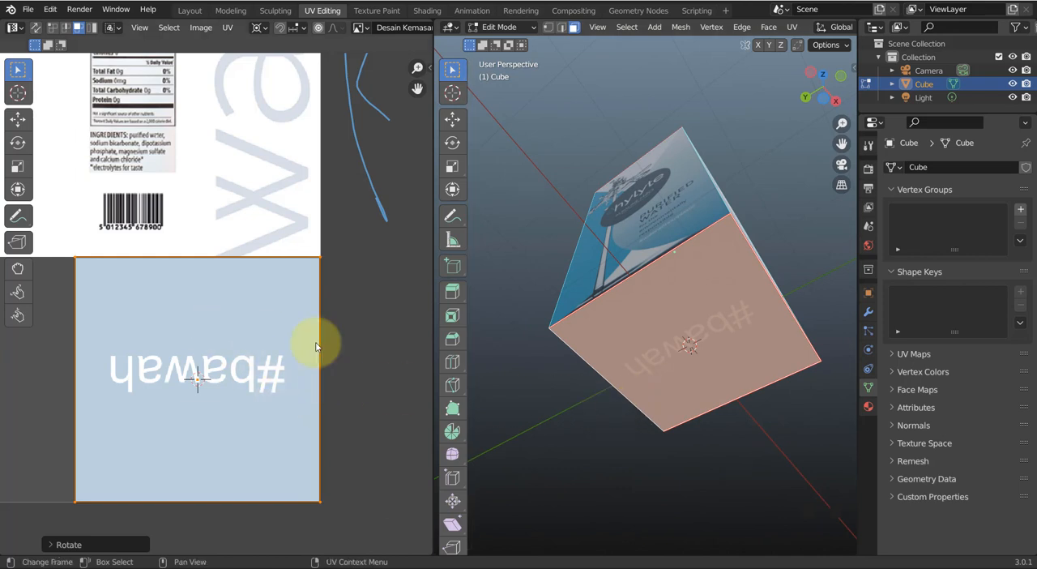
{"action": "middle_click_drag", "start_coordinate": [705, 366], "coordinate": [666, 290]}
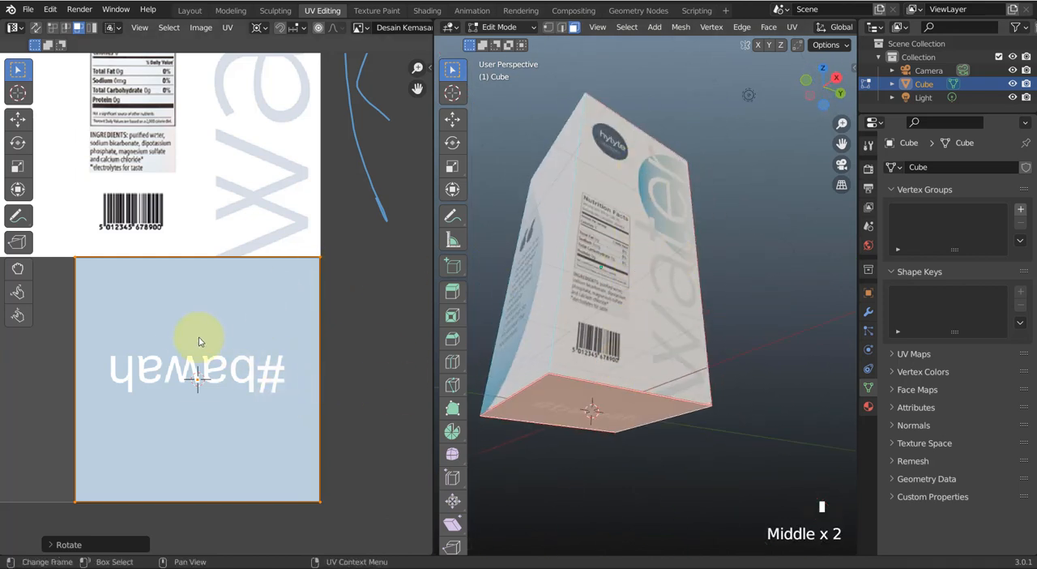
{"action": "key", "text": "r"}
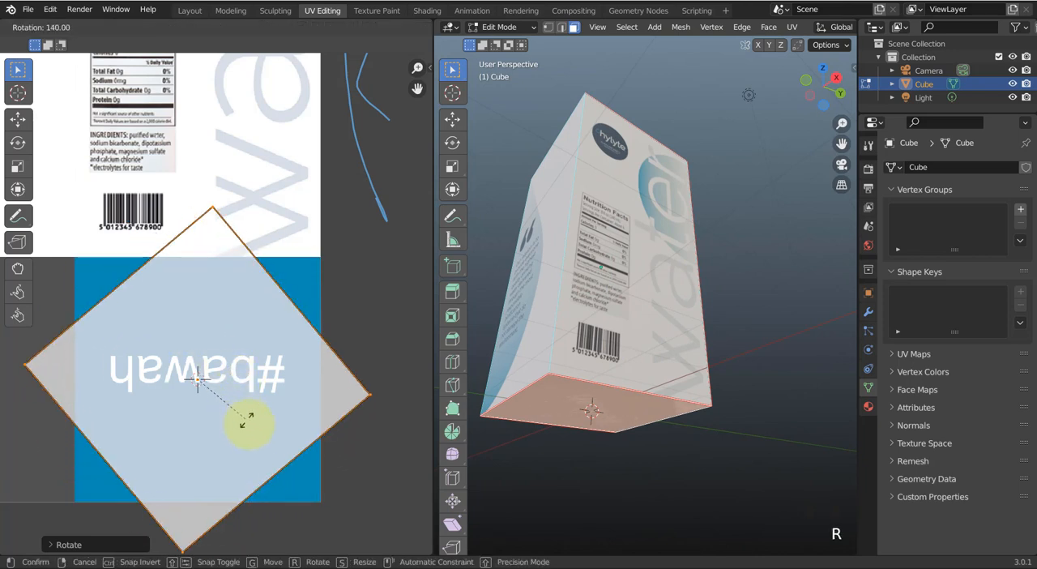
{"action": "left_click", "coordinate": [223, 475]}
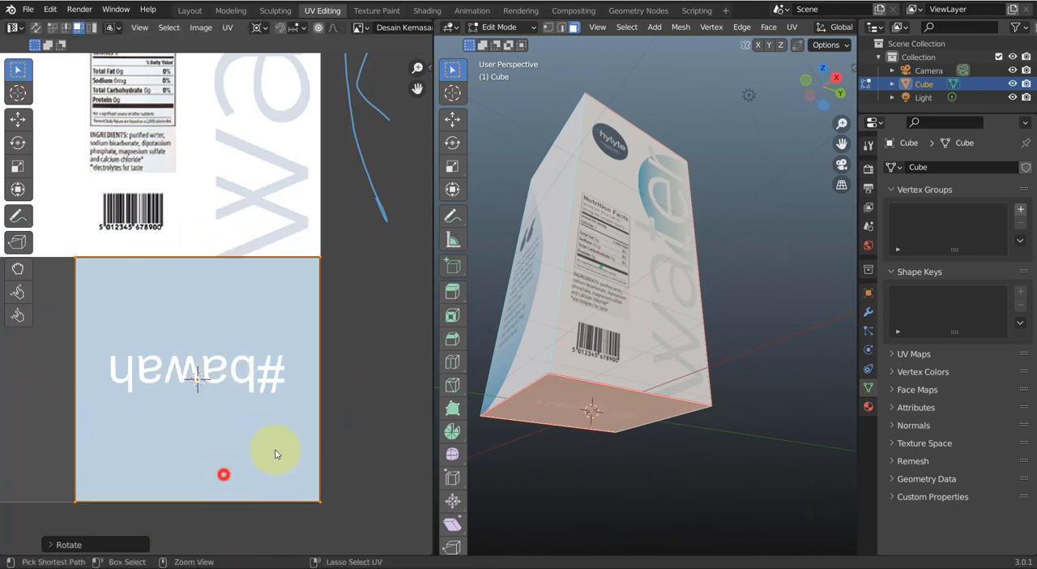
{"action": "middle_click_drag", "start_coordinate": [649, 431], "coordinate": [643, 363]}
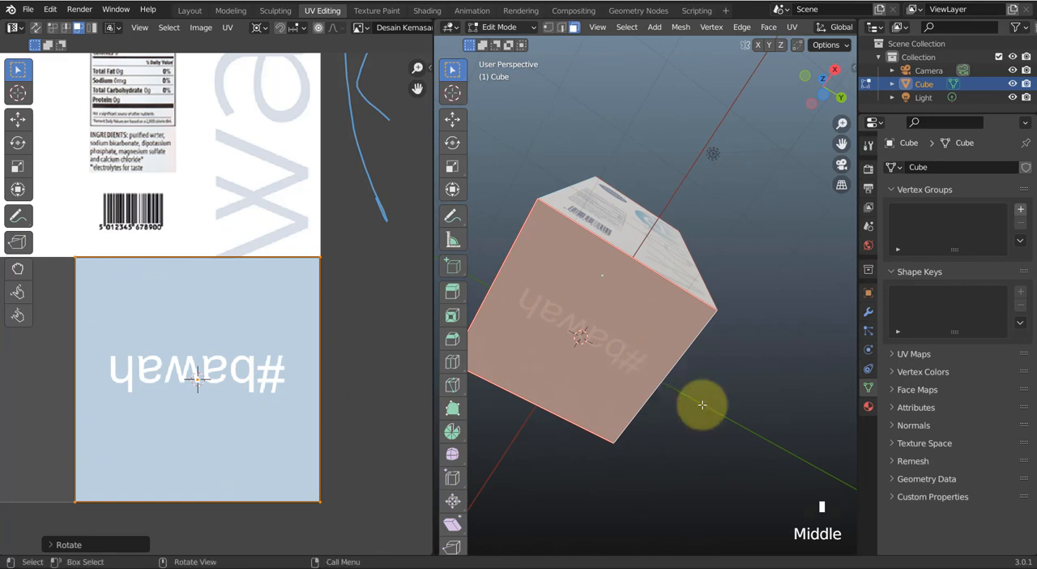
{"action": "left_click", "coordinate": [741, 428]}
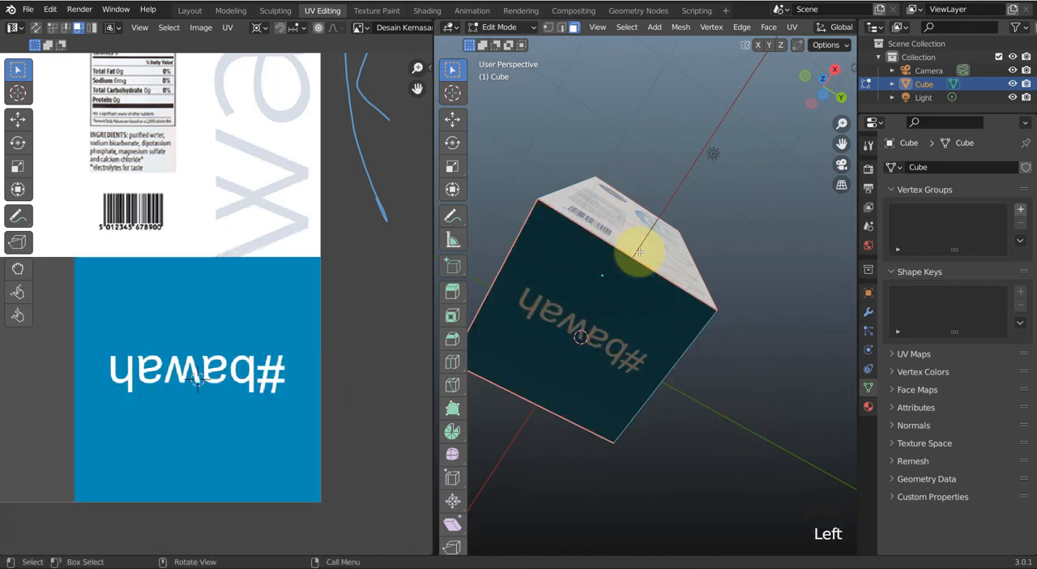
Return the carton to Object Mode, deselect it and examine its textured sides beside the full packaging layout
{"action": "middle_click_drag", "start_coordinate": [641, 324], "coordinate": [743, 394]}
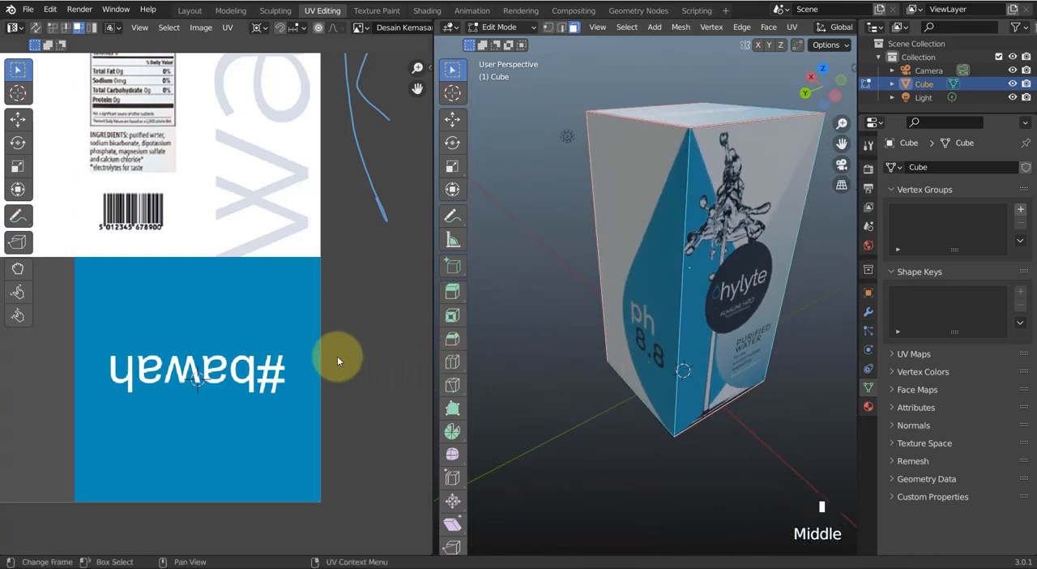
{"action": "scroll", "coordinate": [273, 347], "scroll_direction": "down", "scroll_amount": 3}
{"action": "middle_click_drag", "start_coordinate": [273, 348], "coordinate": [370, 417]}
{"action": "scroll", "coordinate": [360, 415], "scroll_direction": "down", "scroll_amount": 1}
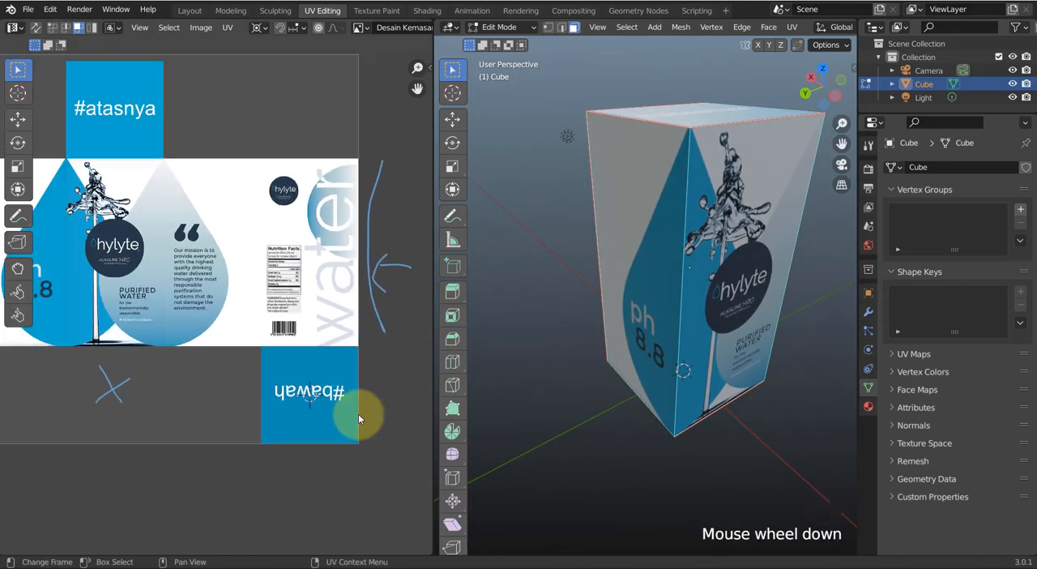
{"action": "middle_click_drag", "start_coordinate": [282, 377], "coordinate": [334, 370]}
{"action": "scroll", "coordinate": [338, 376], "scroll_direction": "down", "scroll_amount": 1}
{"action": "scroll", "coordinate": [339, 376], "scroll_direction": "up", "scroll_amount": 1}
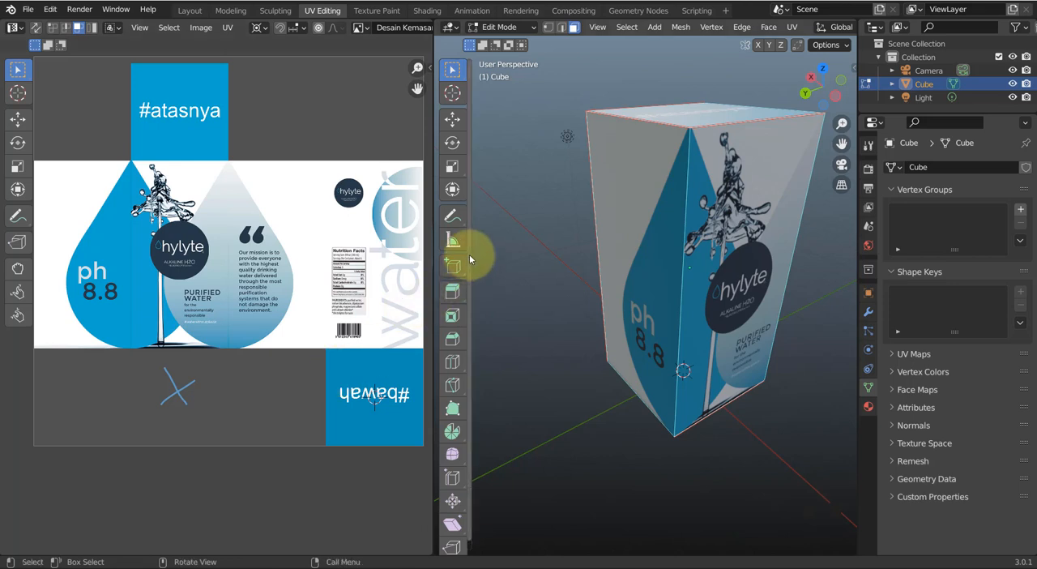
{"action": "key", "text": "Tab"}
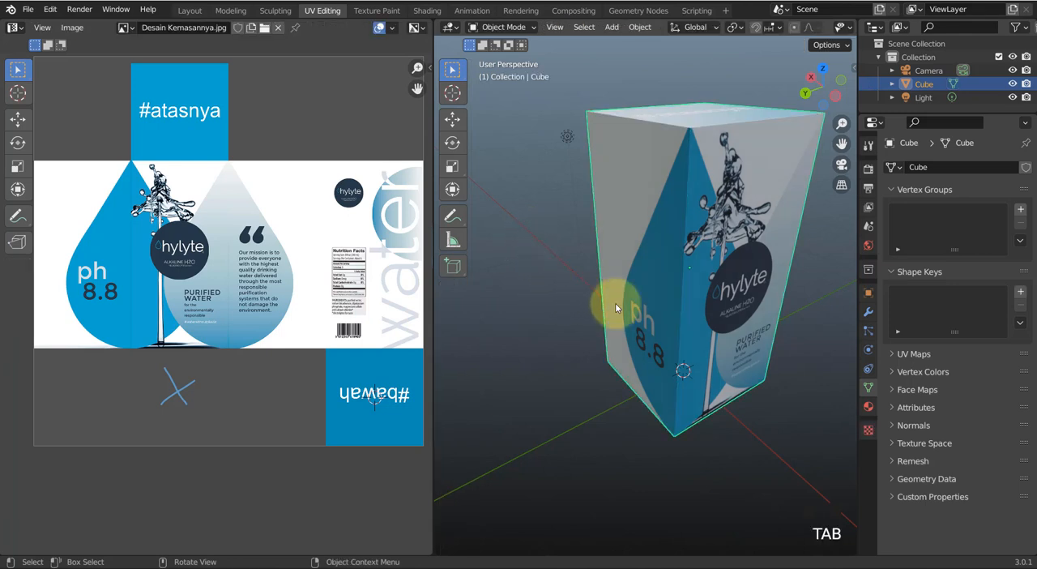
{"action": "left_click", "coordinate": [551, 265]}
{"action": "mouse_move", "coordinate": [671, 283]}
{"action": "middle_mouse_down"}
{"action": "mouse_move", "coordinate": [687, 277]}
{"action": "mouse_move", "coordinate": [675, 327]}
{"action": "mouse_move", "coordinate": [654, 340]}
{"action": "mouse_move", "coordinate": [657, 300]}
{"action": "mouse_move", "coordinate": [659, 314]}
{"action": "mouse_move", "coordinate": [673, 309]}
{"action": "mouse_move", "coordinate": [678, 276]}
{"action": "mouse_move", "coordinate": [659, 189]}
{"action": "mouse_move", "coordinate": [666, 144]}
{"action": "mouse_move", "coordinate": [704, 233]}
{"action": "mouse_move", "coordinate": [729, 445]}
{"action": "mouse_move", "coordinate": [685, 233]}
{"action": "mouse_move", "coordinate": [673, 408]}
{"action": "mouse_move", "coordinate": [684, 454]}
{"action": "mouse_move", "coordinate": [662, 261]}
{"action": "mouse_move", "coordinate": [613, 365]}
{"action": "mouse_move", "coordinate": [706, 254]}
{"action": "mouse_move", "coordinate": [694, 289]}
{"action": "mouse_move", "coordinate": [661, 264]}
{"action": "mouse_move", "coordinate": [673, 275]}
{"action": "mouse_move", "coordinate": [667, 292]}
{"action": "mouse_move", "coordinate": [597, 308]}
{"action": "mouse_move", "coordinate": [690, 316]}
{"action": "mouse_move", "coordinate": [597, 317]}
{"action": "mouse_move", "coordinate": [523, 299]}
{"action": "mouse_move", "coordinate": [664, 299]}
{"action": "mouse_move", "coordinate": [645, 214]}
{"action": "mouse_move", "coordinate": [653, 294]}
{"action": "mouse_move", "coordinate": [592, 295]}
{"action": "mouse_move", "coordinate": [657, 313]}
{"action": "mouse_move", "coordinate": [637, 312]}
{"action": "mouse_move", "coordinate": [657, 277]}
{"action": "middle_mouse_up"}
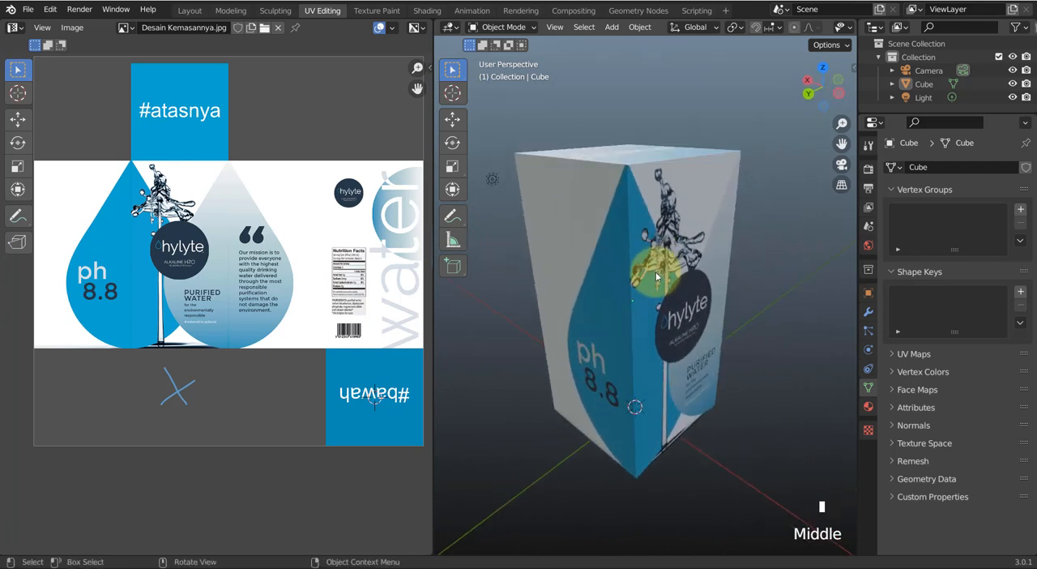